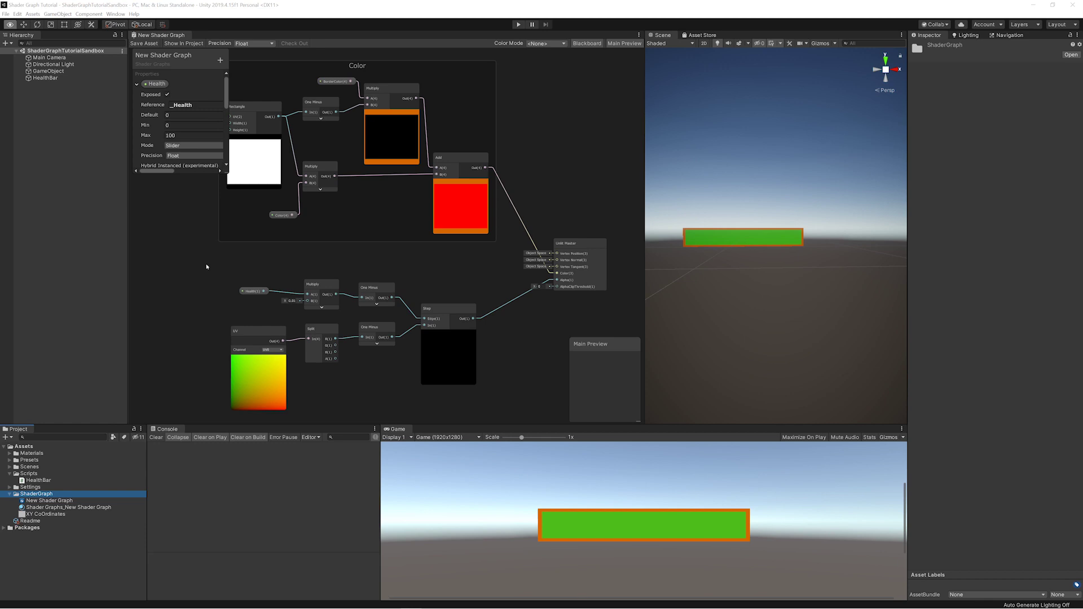
Step: Zoom in on the health bar in the Scene view and sweep the Shader Graphs_New Shader Graph material's Health, ending at 100
left_click_drag(645, 220, 537, 220)
scroll(720, 310, "up", 3)
right_click_drag(714, 309, 603, 303)
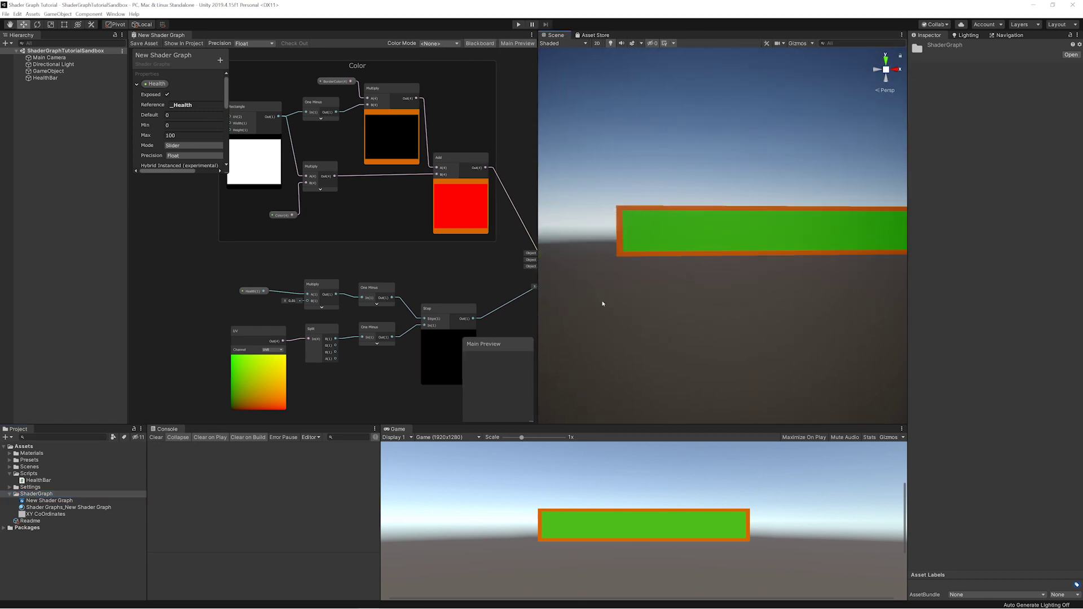
left_click_drag(537, 286, 501, 286)
scroll(712, 298, "down", 3)
middle_click_drag(712, 298, 679, 296)
left_click(51, 507)
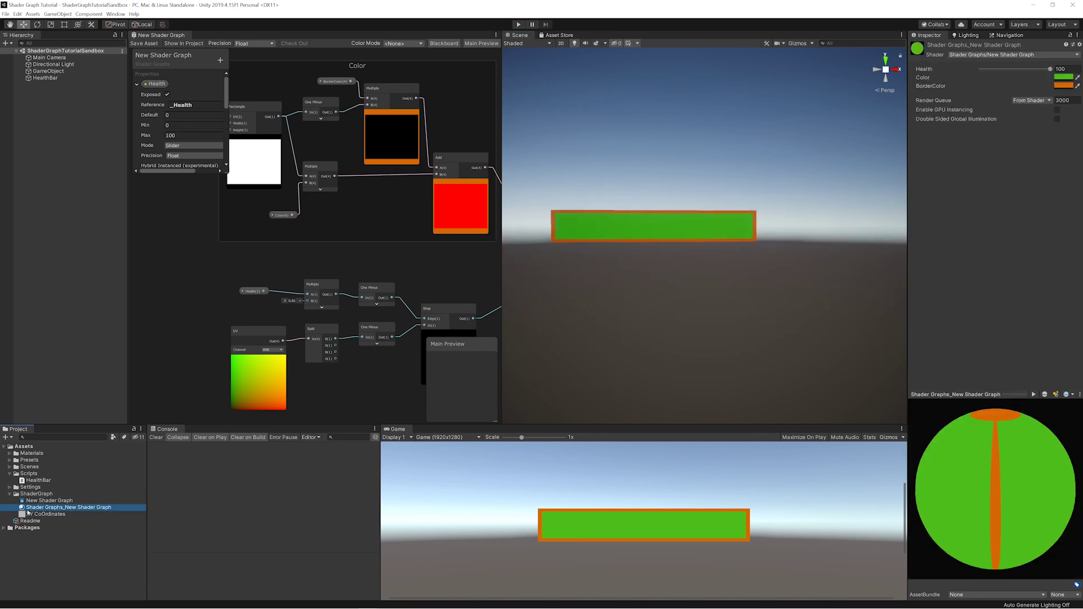
mouse_move(1049, 68)
left_mouse_down()
mouse_move(998, 68)
mouse_move(1050, 69)
left_mouse_up()
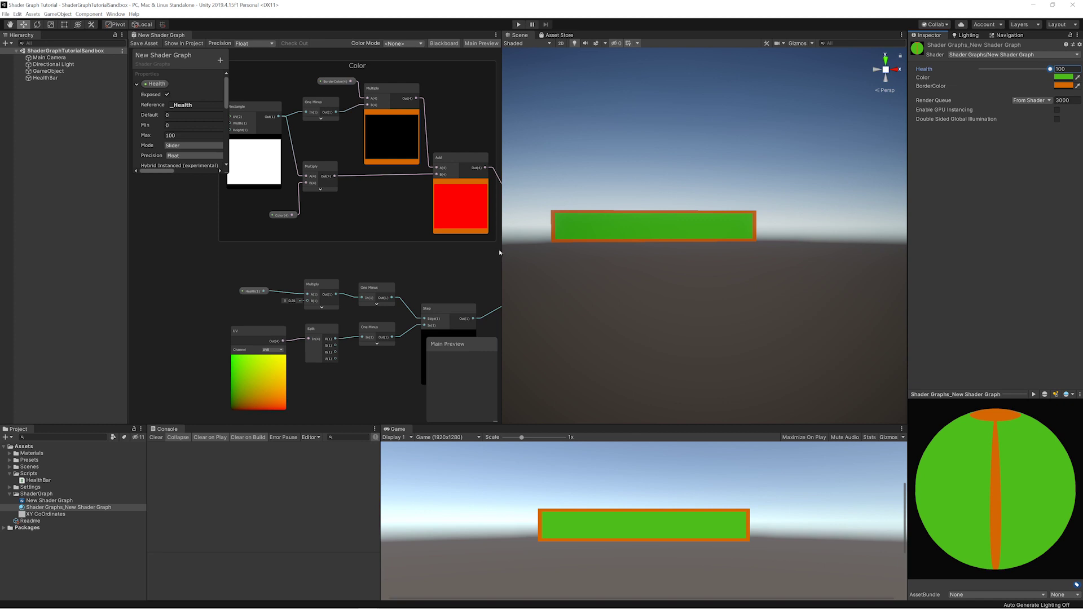
Step: Examine the Color group's nodes and the Health and UV node chain that feeds the Unlit Master's Alpha
left_click_drag(503, 250, 659, 250)
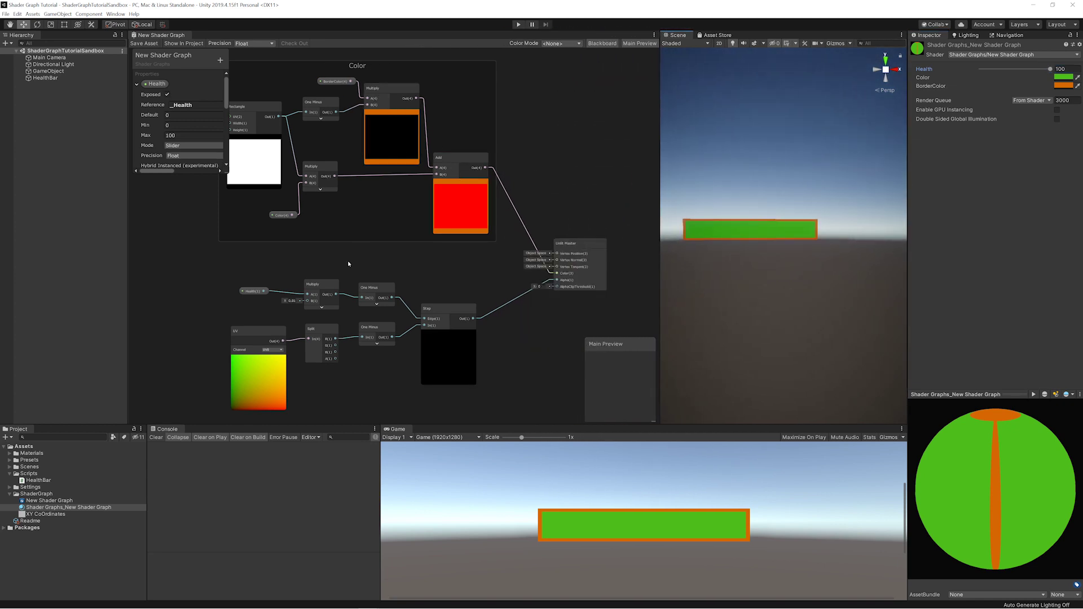
key("ctrl+F9")
mouse_move(412, 271)
left_mouse_down()
mouse_move(215, 260)
mouse_move(404, 408)
mouse_move(327, 249)
left_mouse_up()
key("Escape")
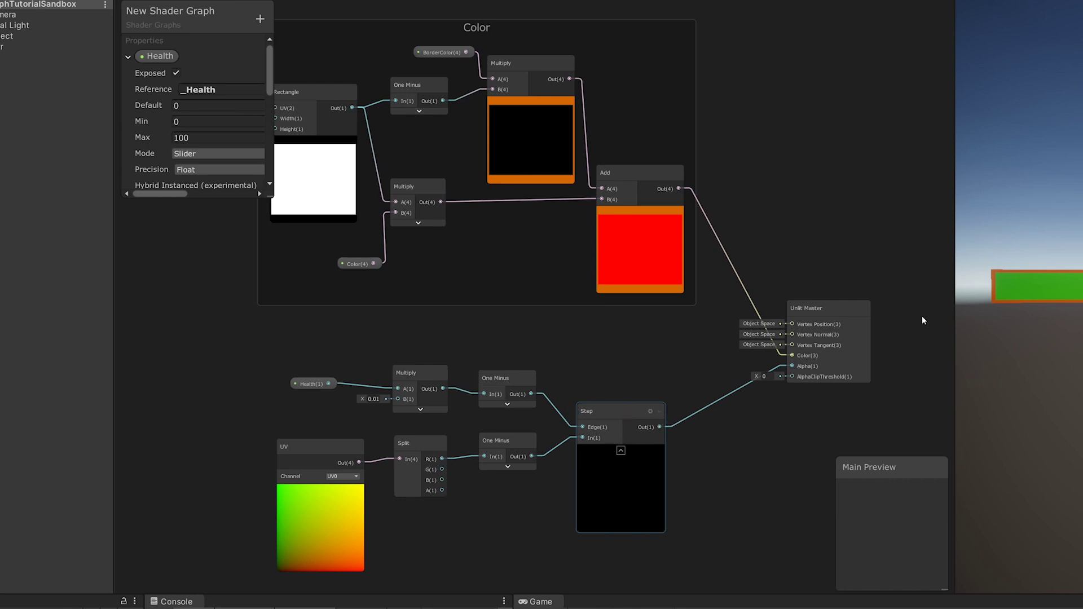
mouse_move(239, 350)
left_mouse_down()
mouse_move(283, 488)
mouse_move(559, 507)
mouse_move(553, 579)
left_mouse_up()
left_click(558, 320)
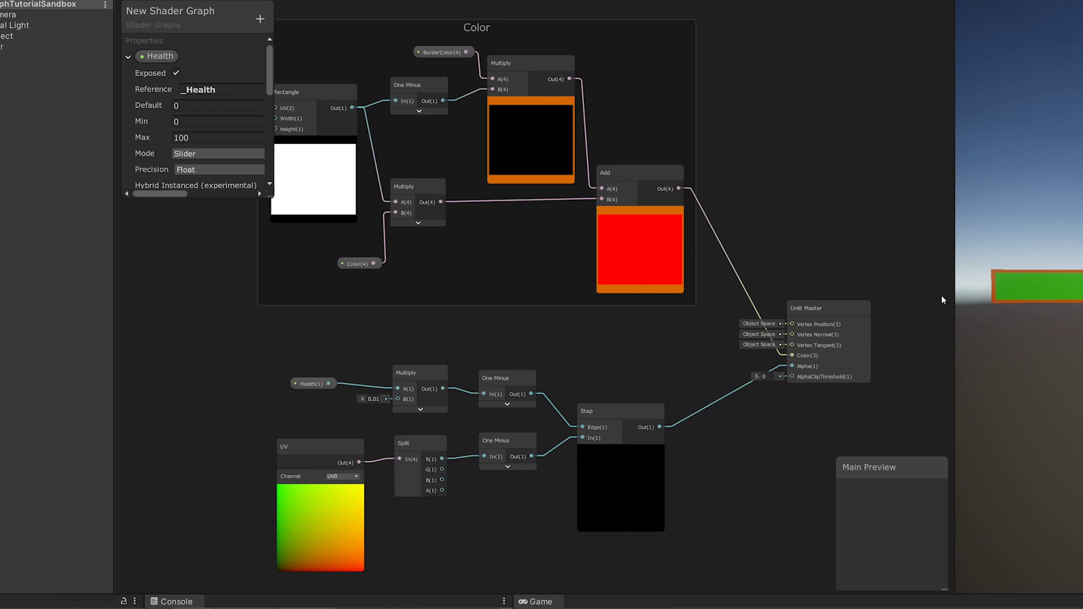
middle_click_drag(614, 364, 740, 398)
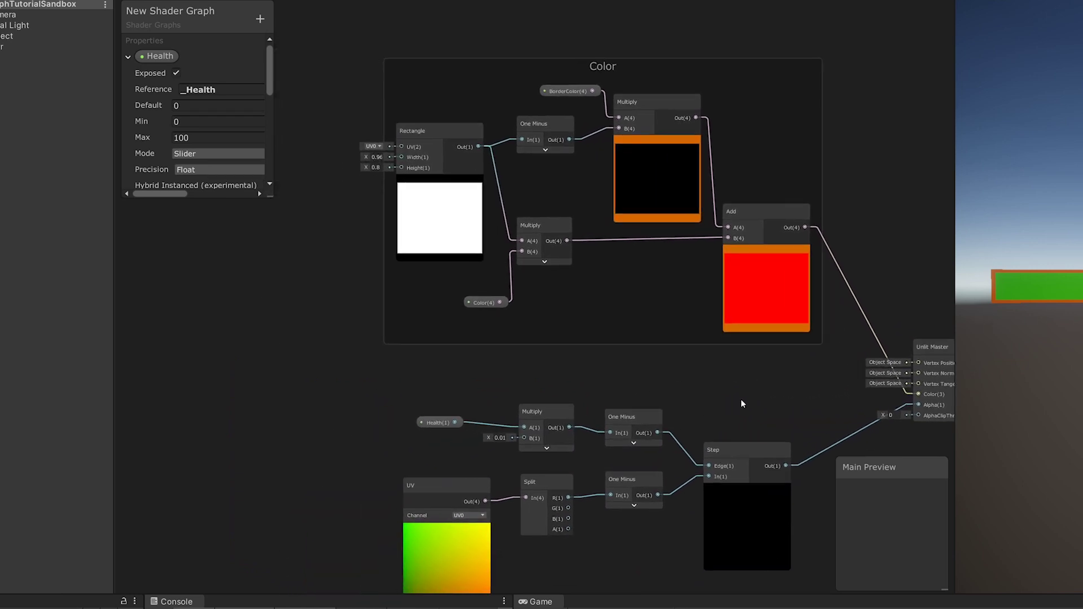
mouse_move(727, 370)
left_mouse_down()
mouse_move(365, 322)
mouse_move(776, 90)
mouse_move(689, 374)
left_mouse_up()
key("Escape")
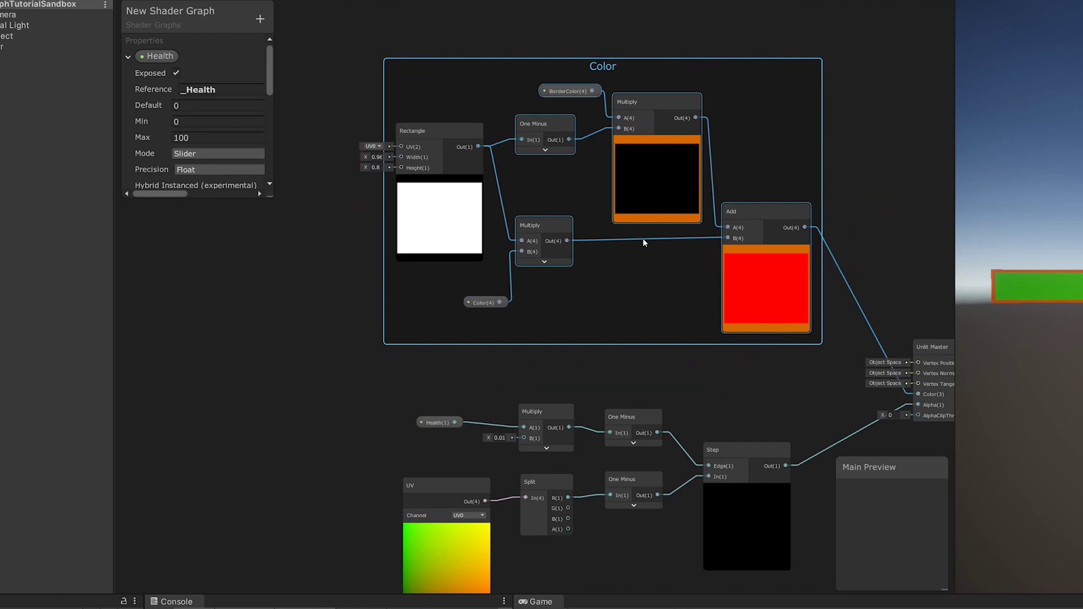
left_click(429, 213)
left_click(550, 130)
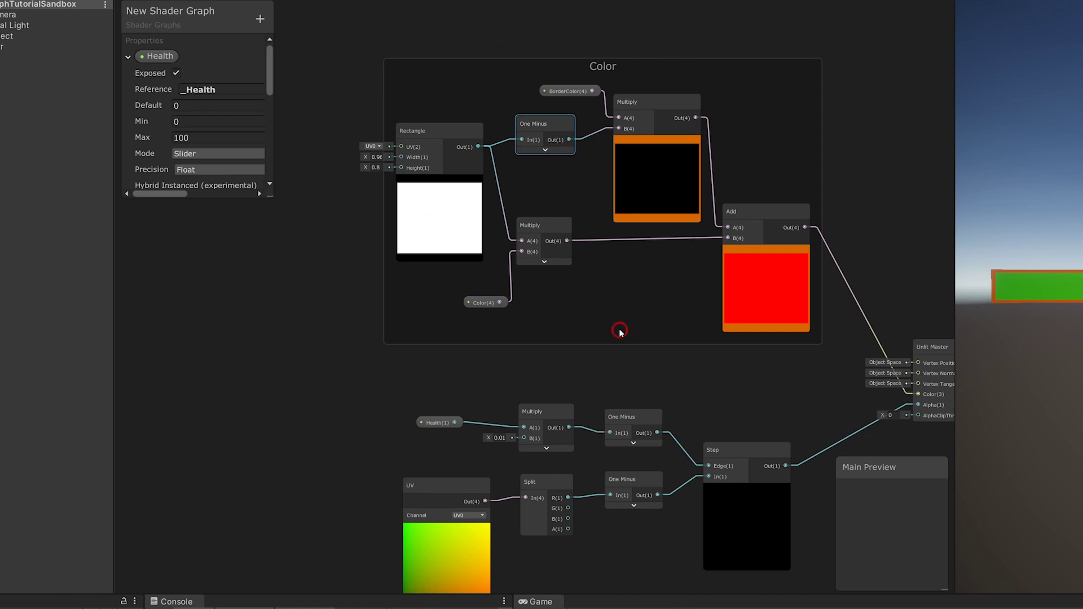
middle_click_drag(654, 325, 595, 293)
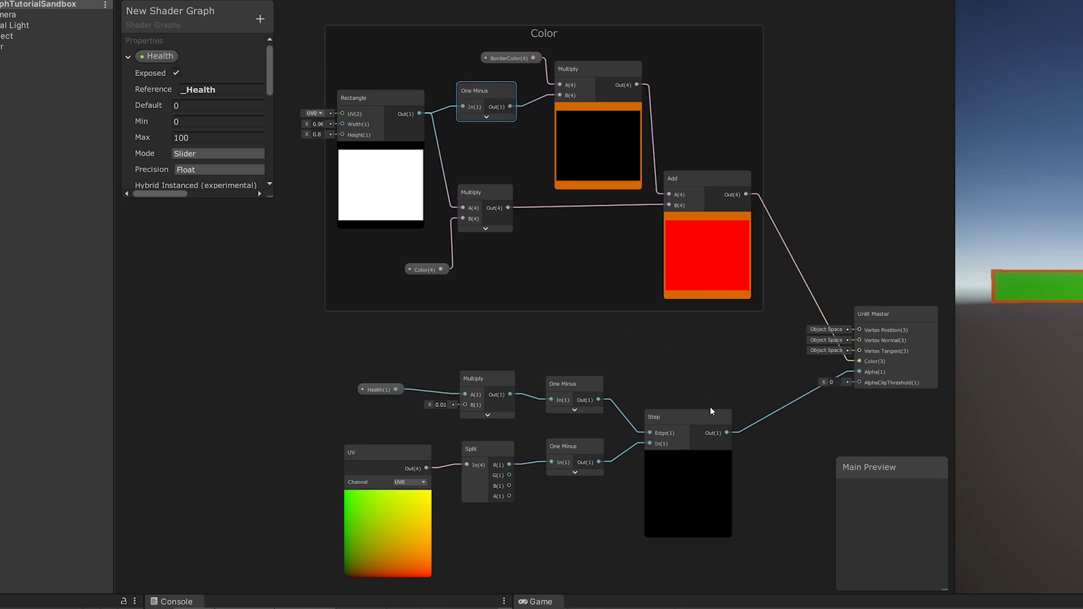
Step: Create an Add node between the Step node and the Unlit Master
right_click(667, 336)
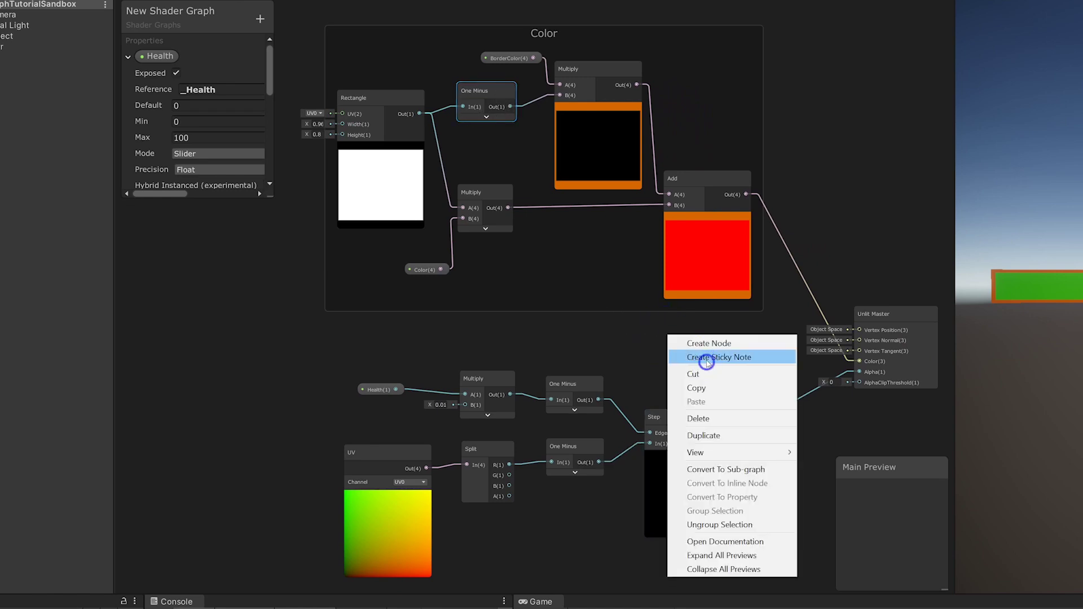
left_click(702, 340)
type("add")
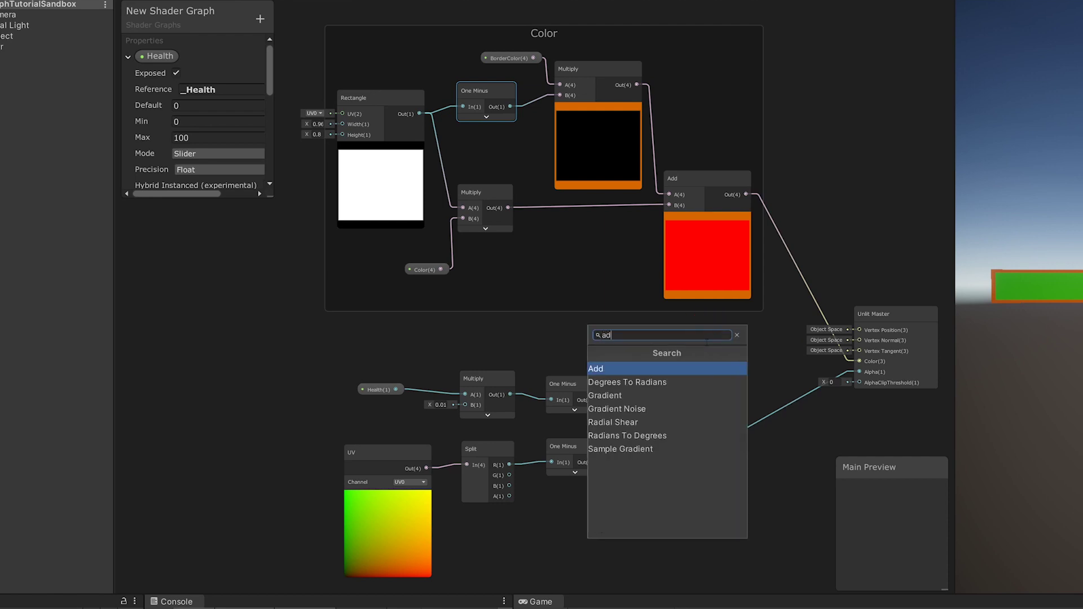
key("Return")
left_click_drag(716, 356, 757, 345)
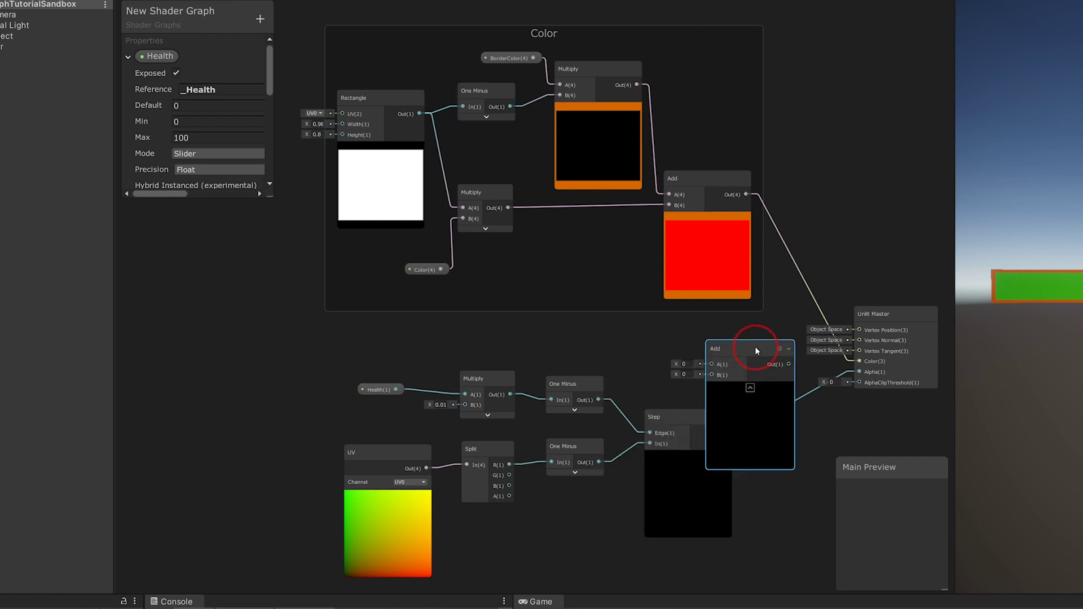
Step: Shift the Health, UV and Step node chain left to make room, and place the new Add node beneath the Color group
left_click_drag(262, 353, 657, 556)
left_click_drag(671, 511, 504, 518)
left_click_drag(736, 345, 689, 354)
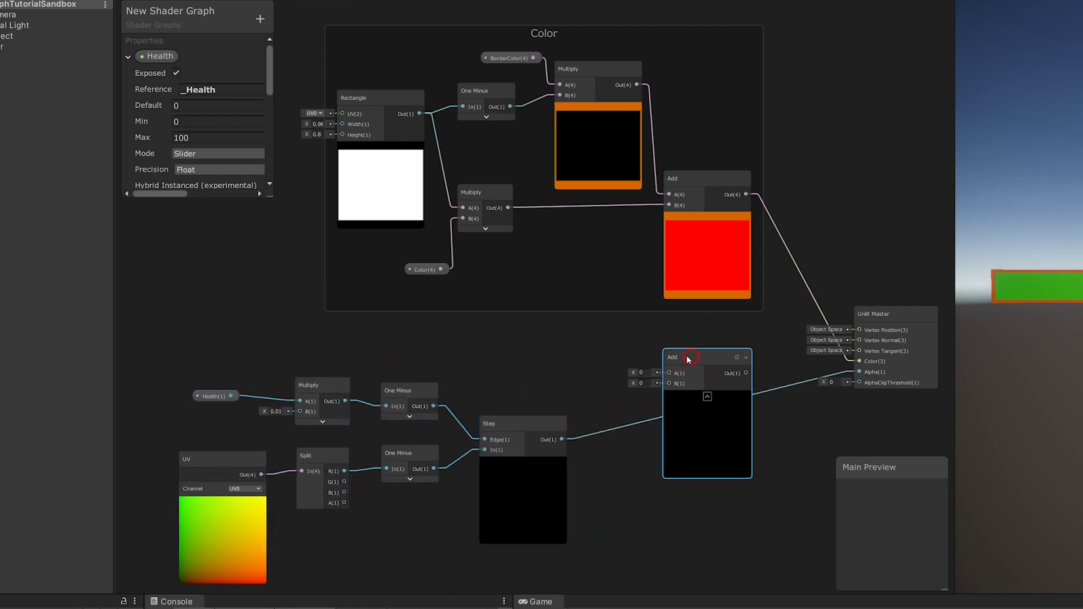
Step: Connect Step to the new Add's B, the border's One Minus to its A and its output to Unlit Master's Alpha, and save the asset
left_click_drag(563, 439, 667, 383)
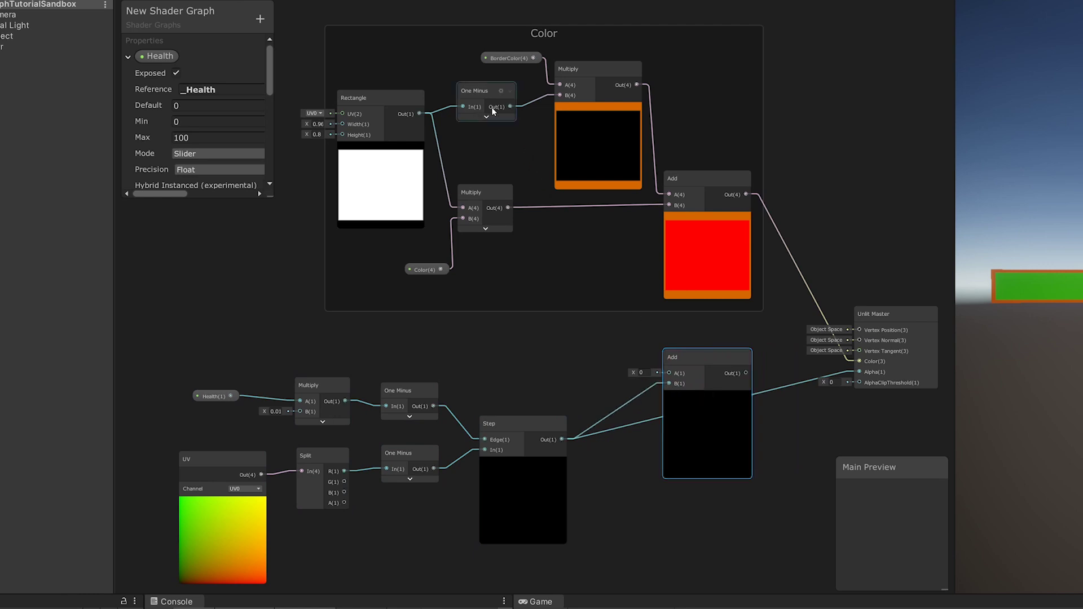
left_click_drag(511, 105, 670, 372)
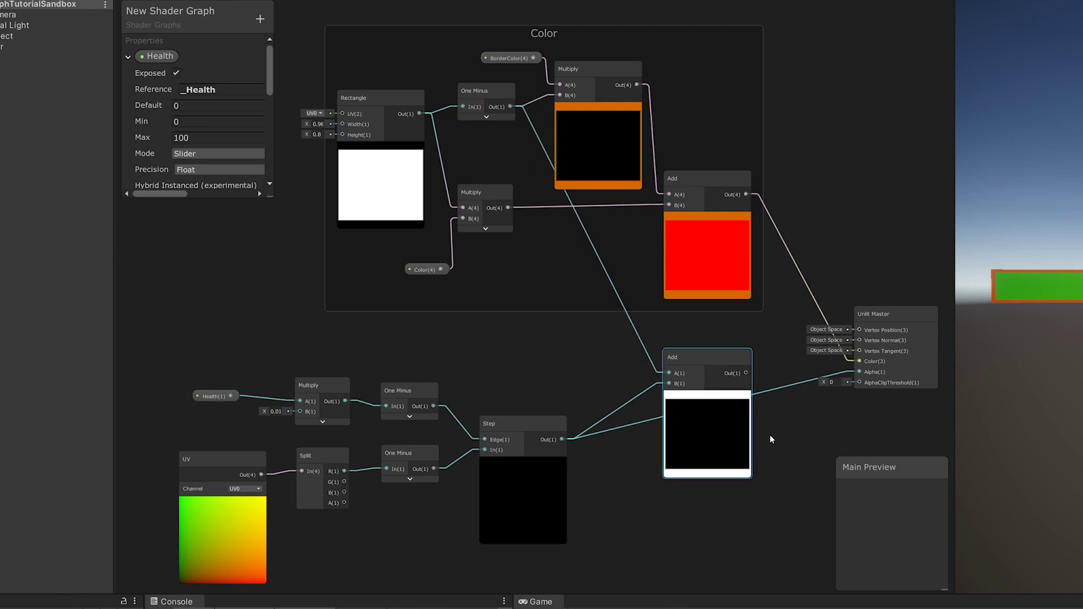
left_click_drag(747, 373, 861, 373)
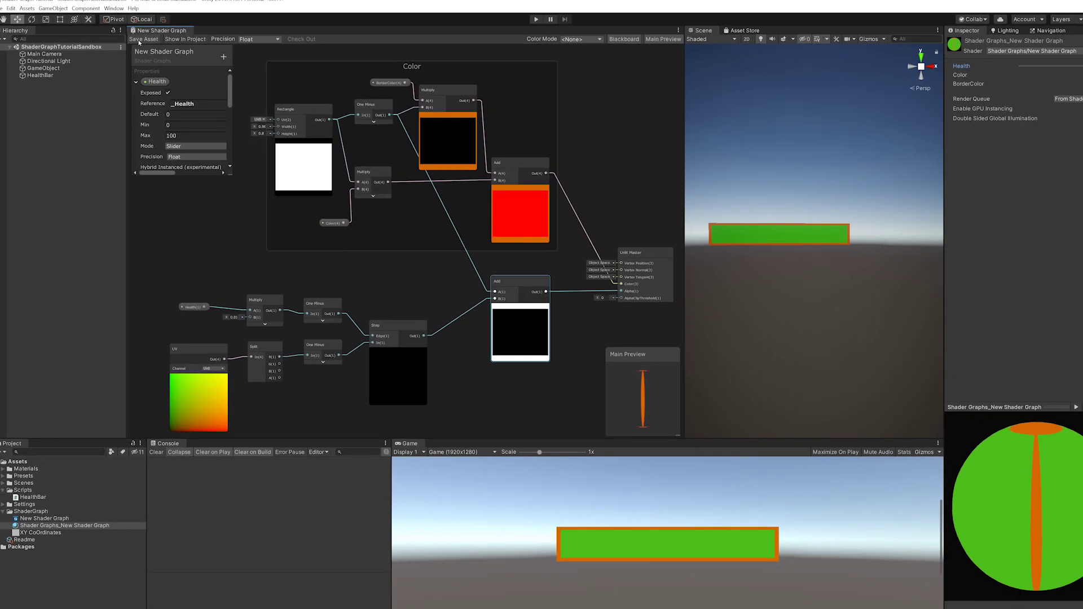
left_click(140, 39)
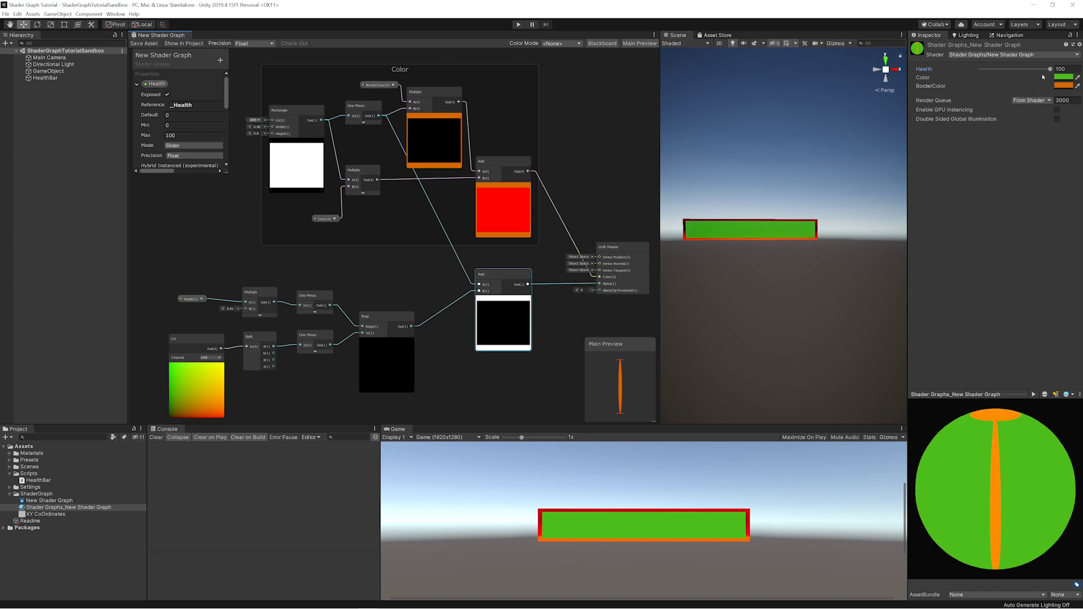
Step: Move the new Add node slightly left and check the health bar with the material's Health lowered to 0 and raised back to 100
mouse_move(1049, 69)
left_mouse_down()
mouse_move(983, 75)
mouse_move(1061, 68)
left_mouse_up()
left_click_drag(502, 275, 477, 277)
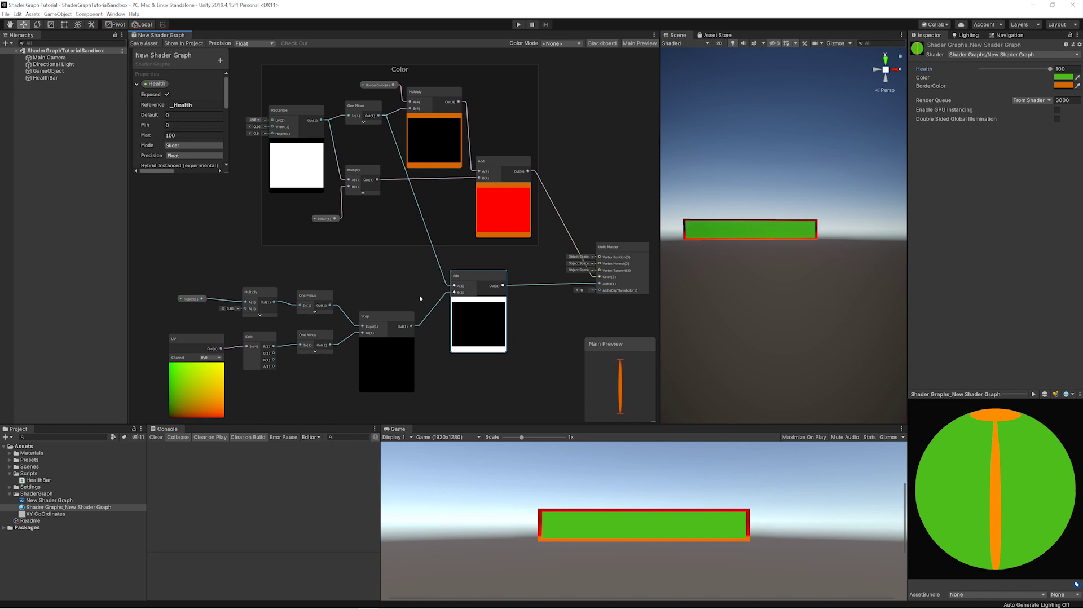
left_click_drag(1044, 70, 972, 72)
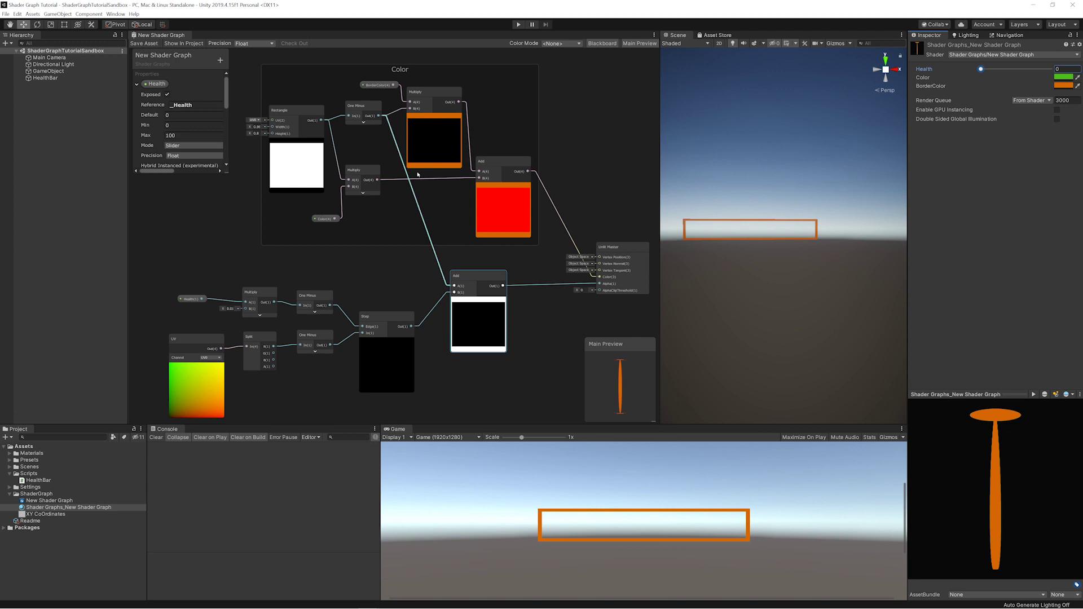
left_click_drag(982, 70, 1055, 69)
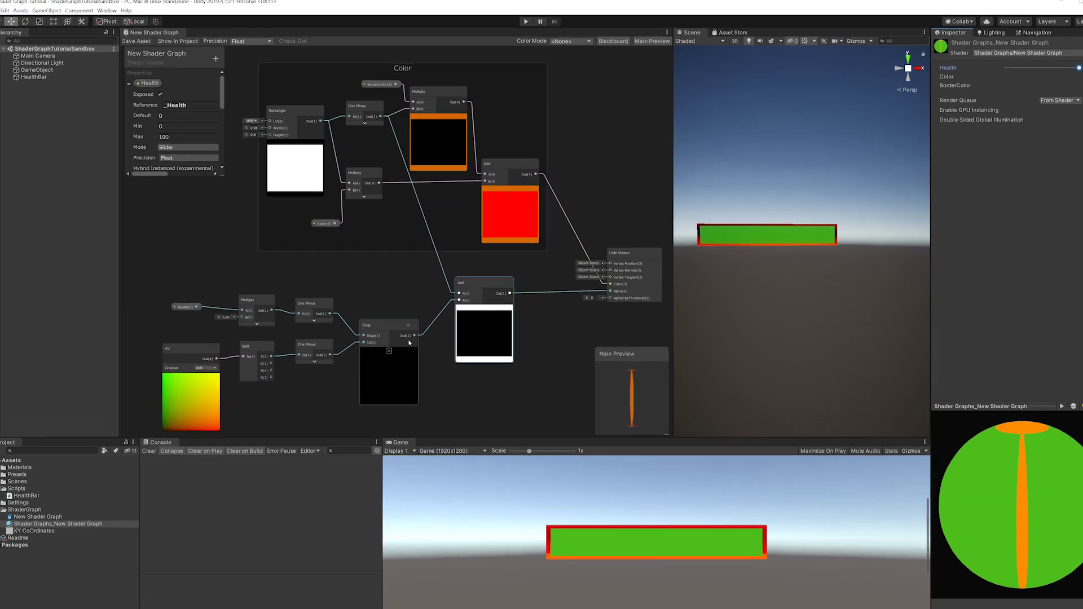
Step: Insert a Preview node between the Step node and the lower Add node's B input
mouse_move(401, 343)
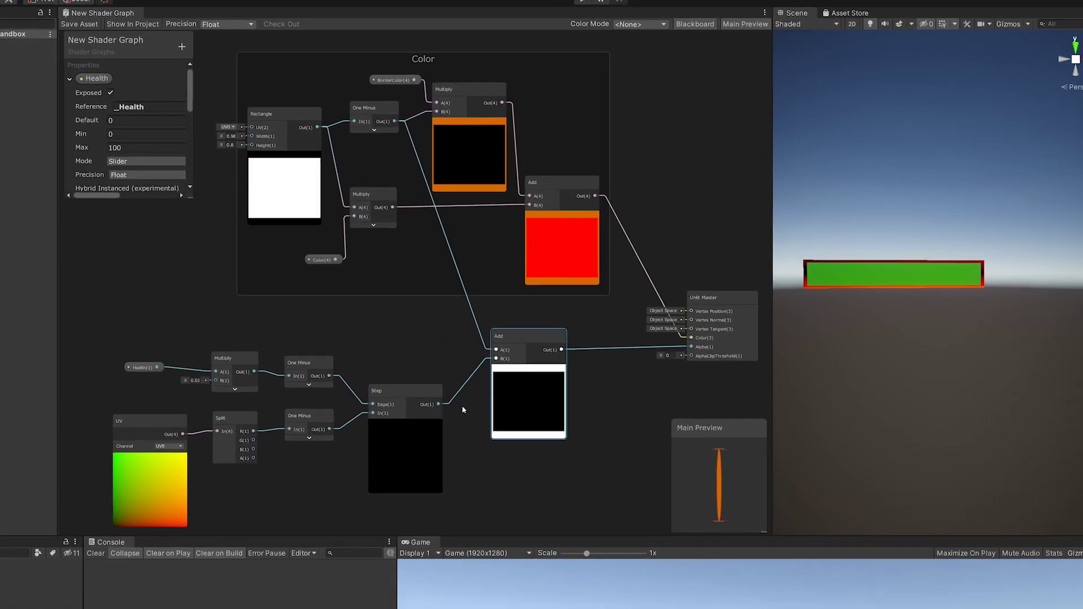
left_click(489, 332)
right_click(507, 398)
left_click(510, 408)
type("preve")
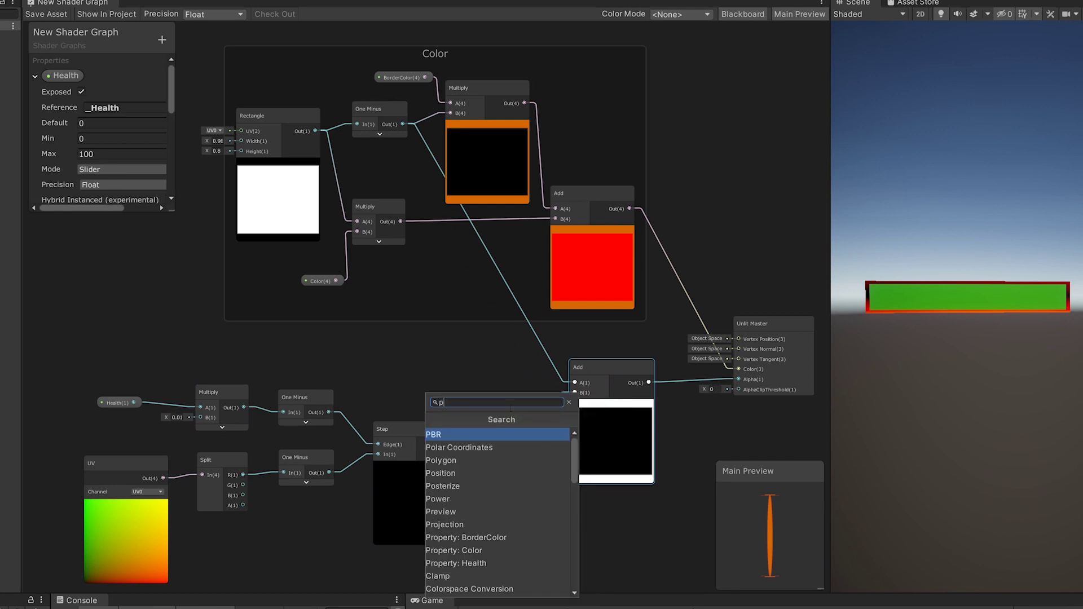
key("ctrl+a")
key("BackSpace")
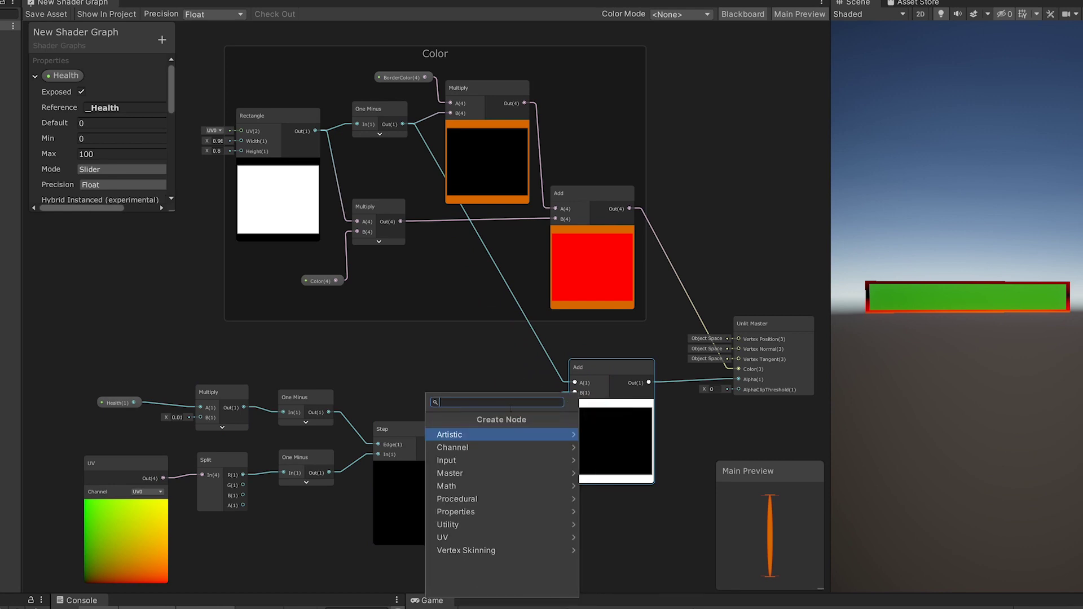
type("preview")
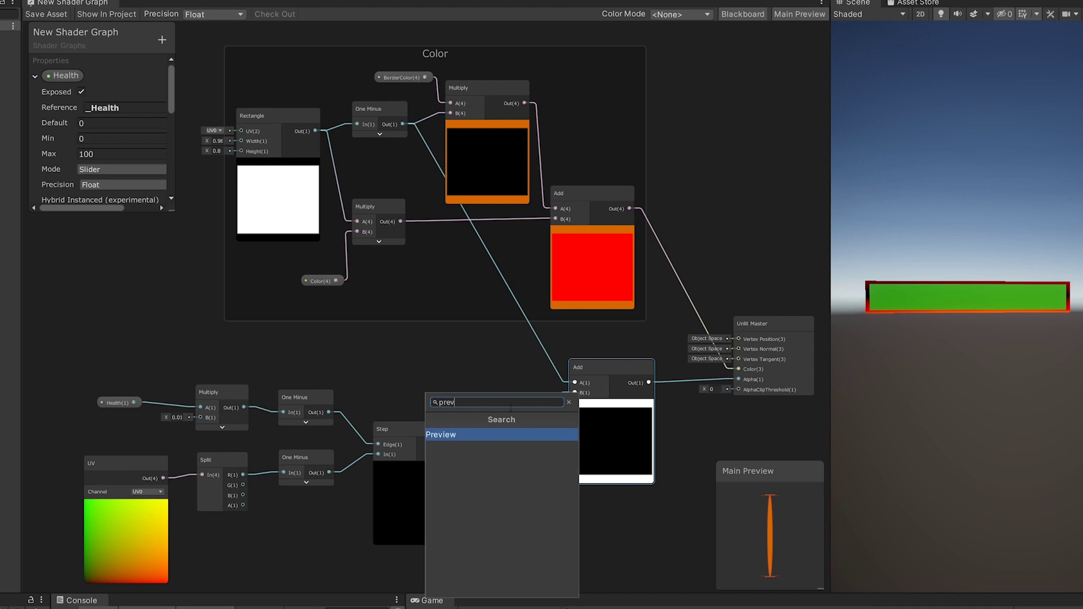
key("Return")
mouse_move(450, 445)
left_mouse_down()
mouse_move(555, 432)
mouse_move(576, 394)
left_mouse_up()
Step: Create a Vector 1 node above the Health property and connect it to the lower Multiply's A input instead of Health
left_click(115, 403)
right_click(121, 350)
left_click(138, 354)
type("vector1")
key("Return")
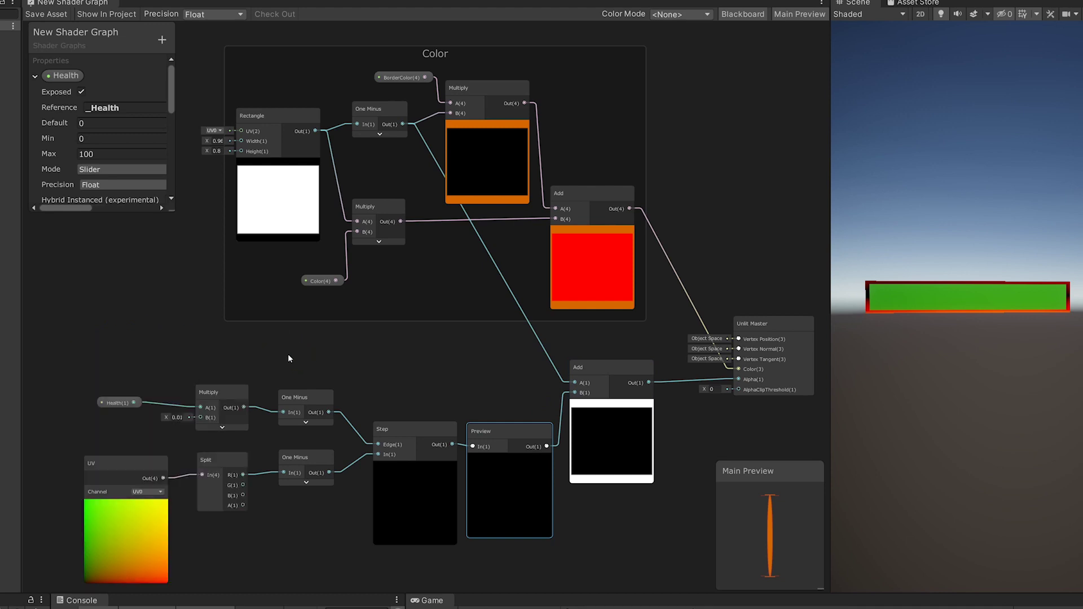
left_click_drag(170, 385, 201, 407)
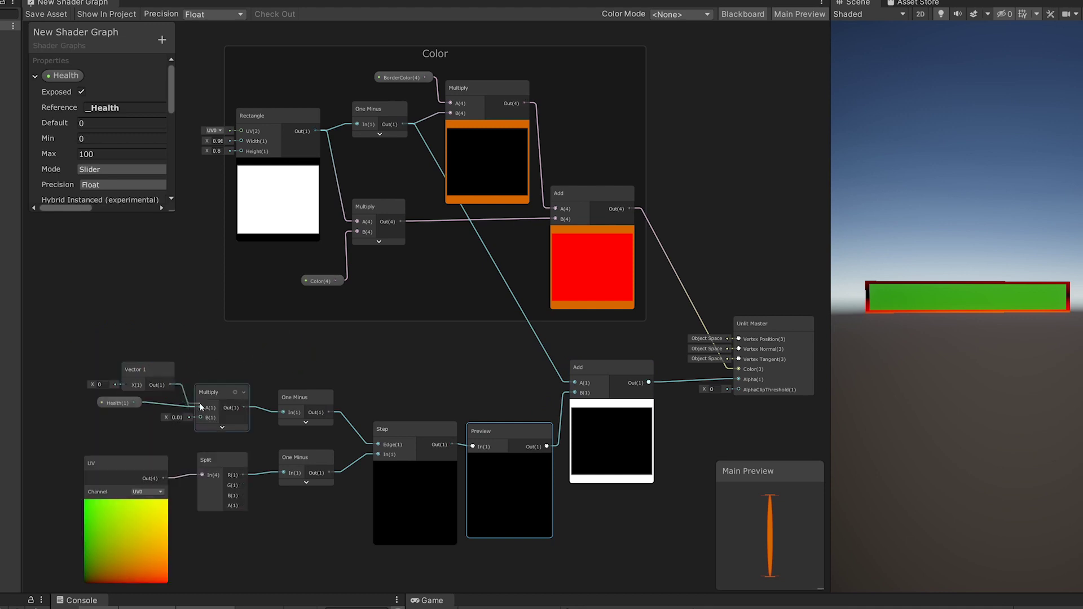
Step: Set the Vector 1 node's X to 100, try scrubbing the value, and undo the test changes
left_click(99, 384)
type("100")
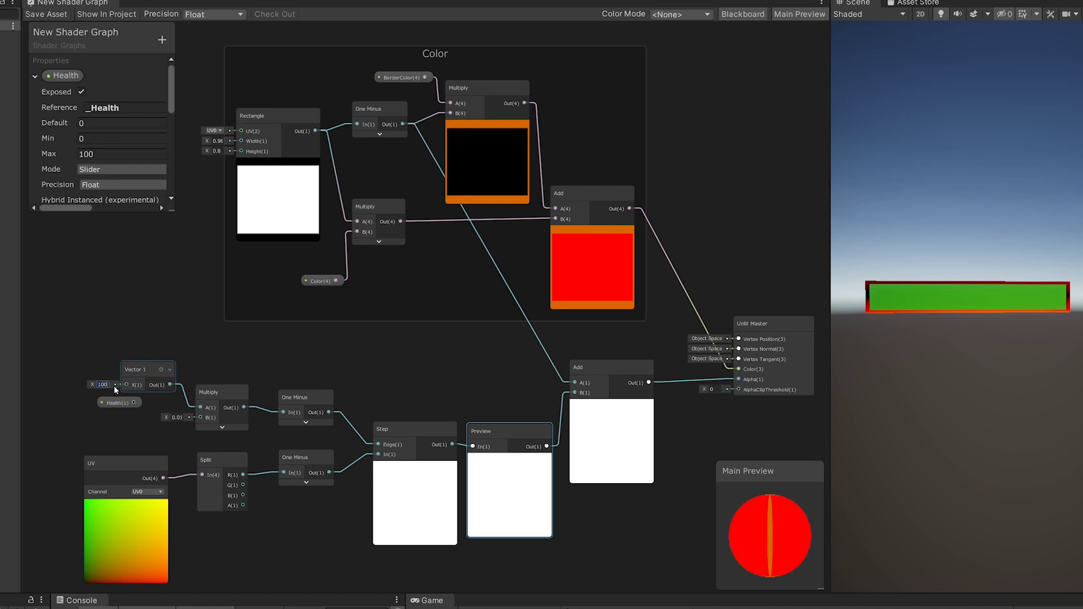
mouse_move(92, 385)
left_mouse_down()
mouse_move(62, 384)
mouse_move(110, 397)
mouse_move(62, 406)
mouse_move(103, 407)
left_mouse_up()
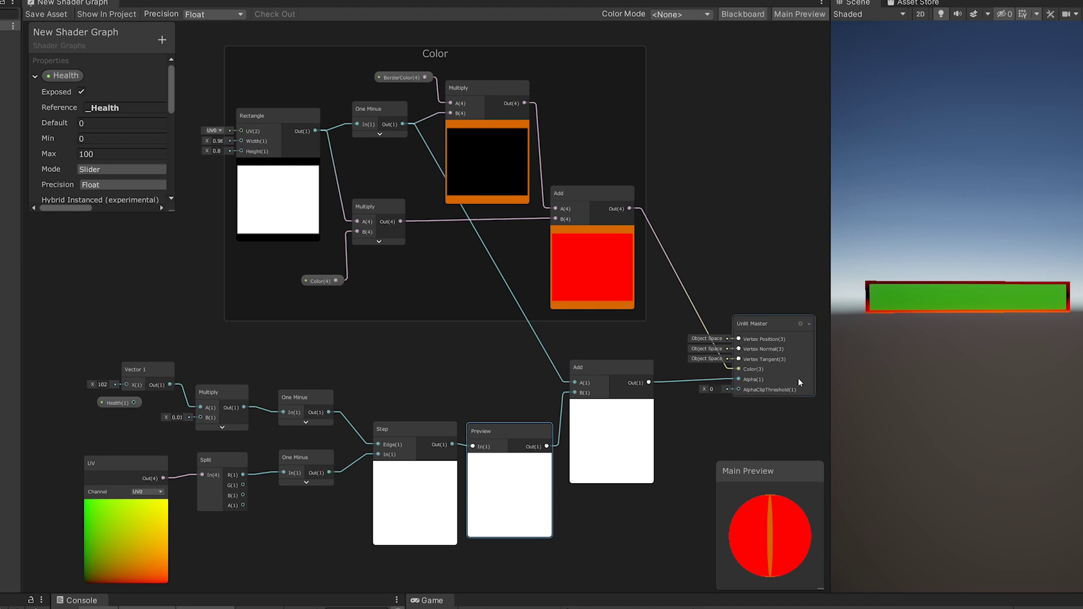
key("ctrl+z")
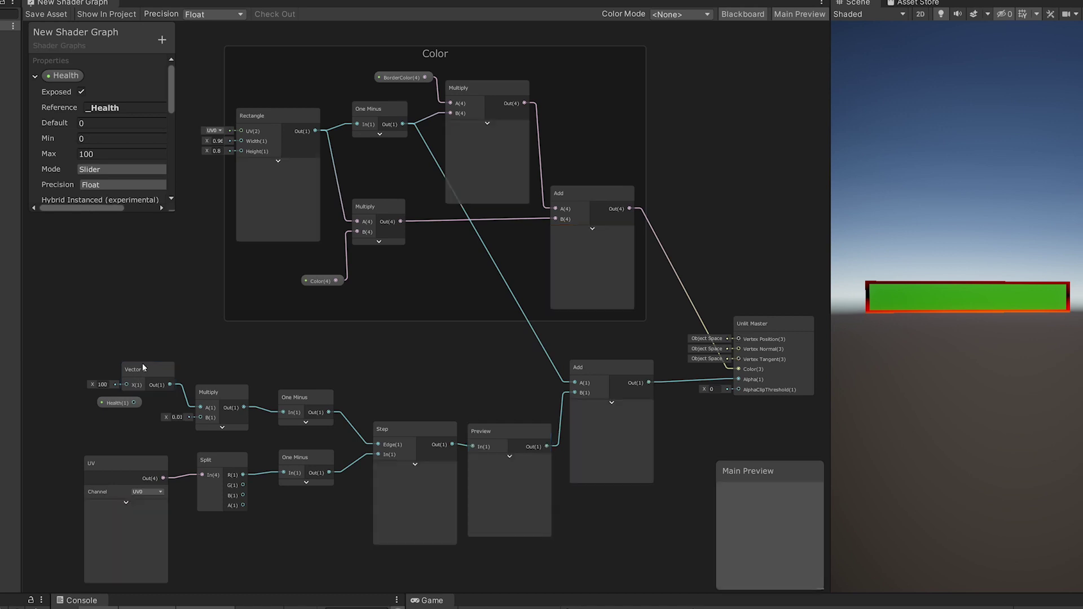
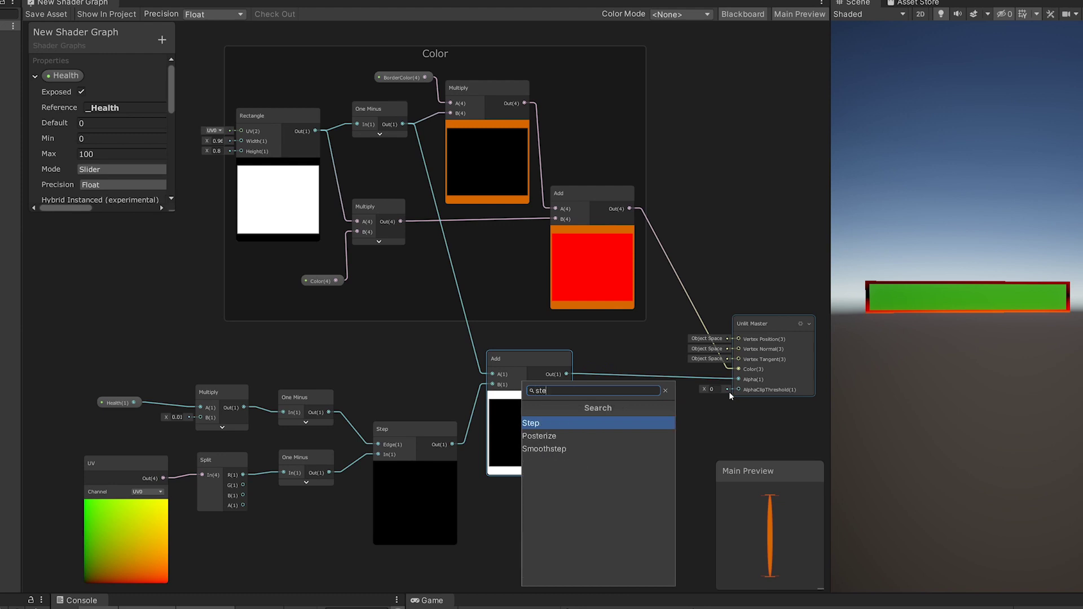
Step: Create a Clamp node beside the lower Add node
key("BackSpace")
key("BackSpace")
key("BackSpace")
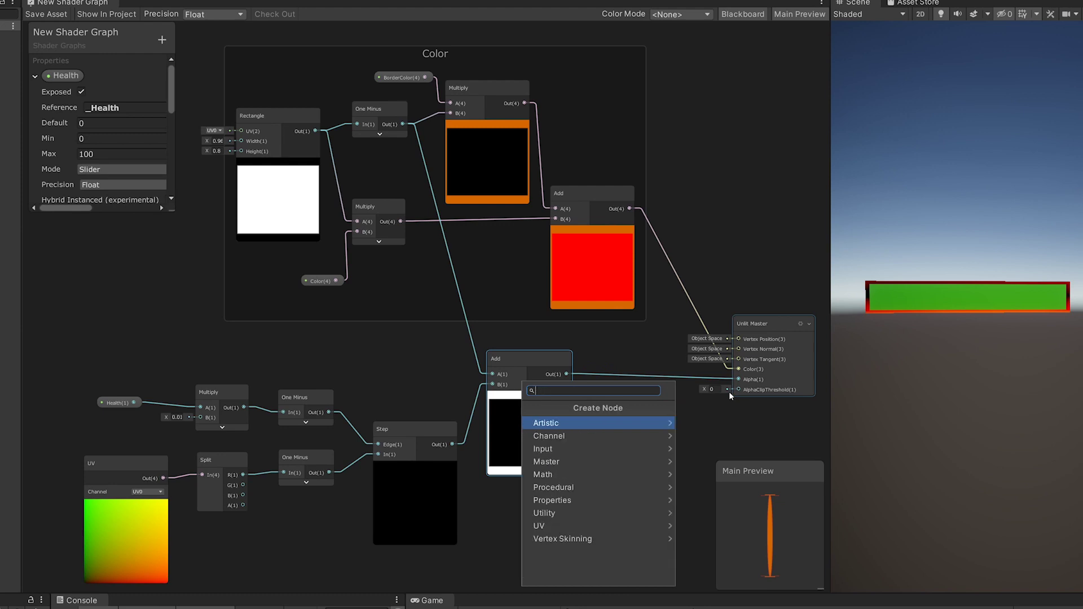
type("cla")
key("Return")
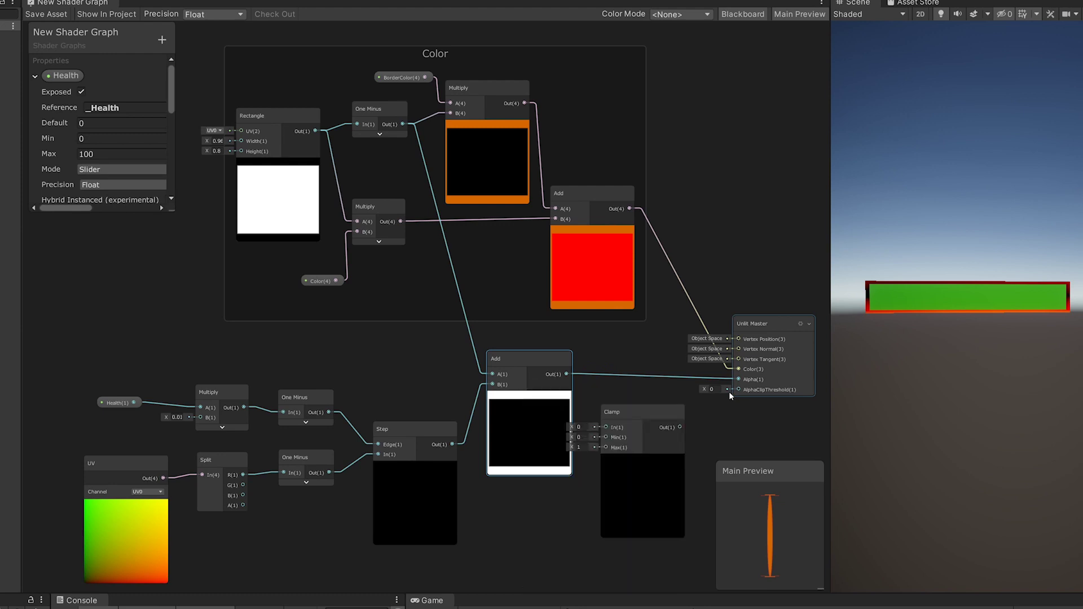
Step: Try to move the Clamp node up between the lower Add node and the Unlit Master, and undo the move
left_click_drag(619, 408, 642, 359)
key("ctrl+z")
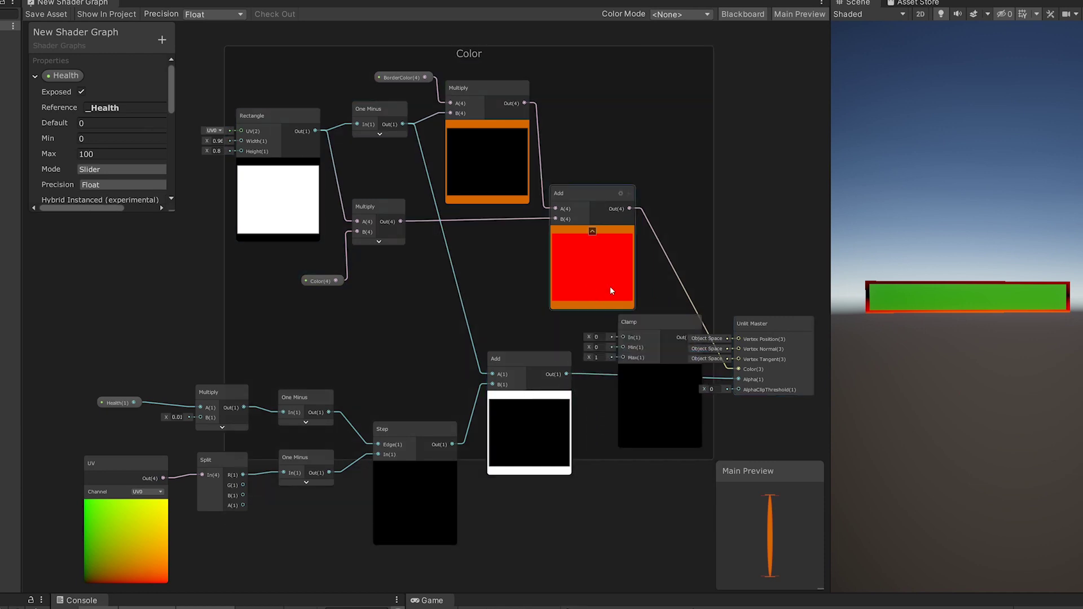
key("ctrl+z")
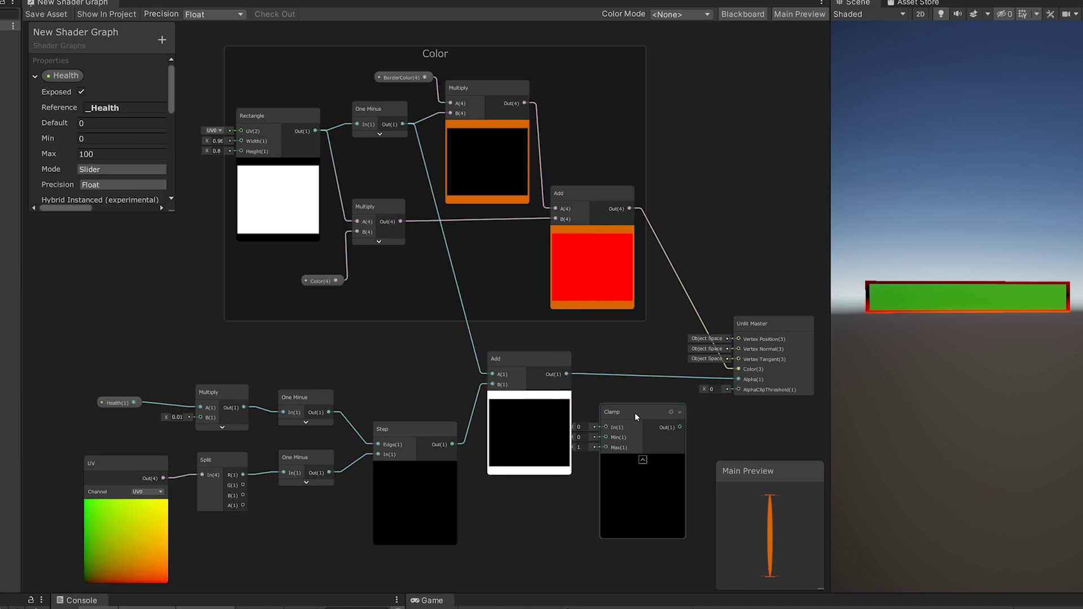
Step: Route the lower Add node's output through the Clamp node into the Unlit Master's Alpha input, and align the Clamp between them
left_click_drag(634, 412, 648, 390)
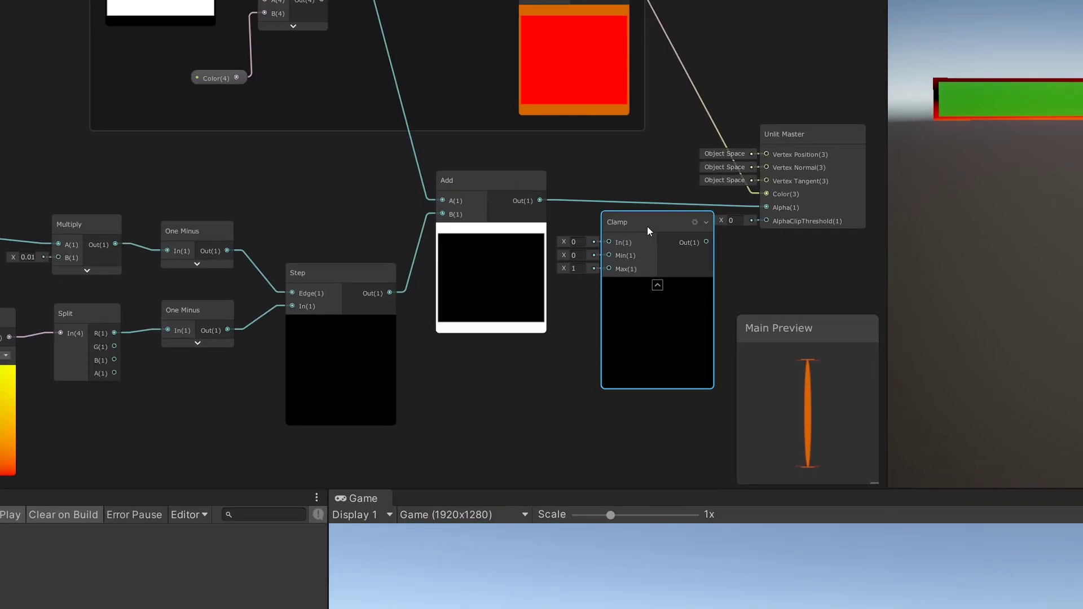
left_click_drag(539, 200, 590, 243)
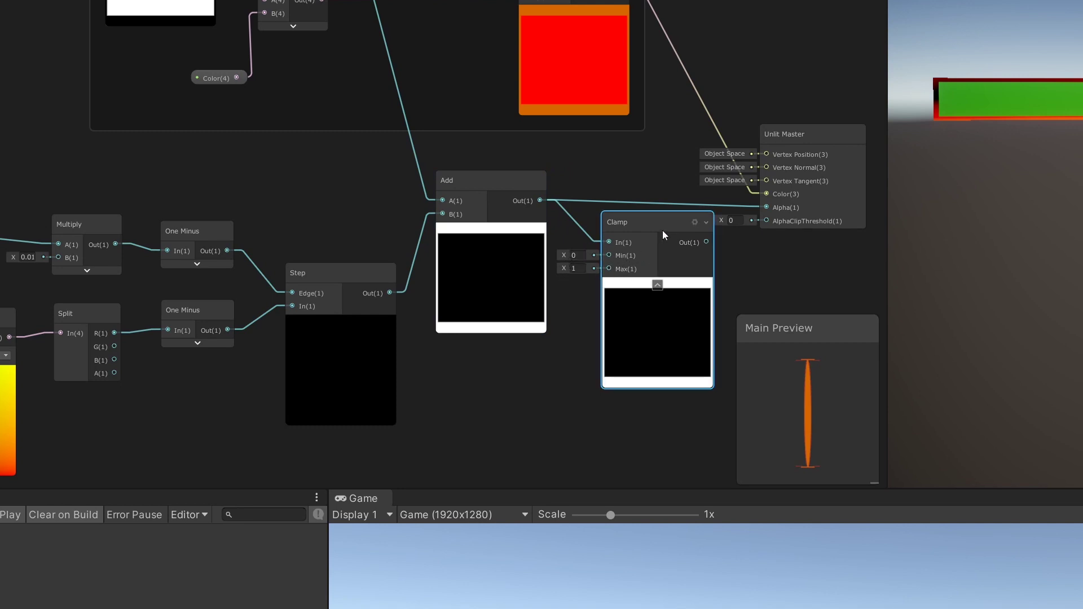
left_click_drag(705, 241, 770, 205)
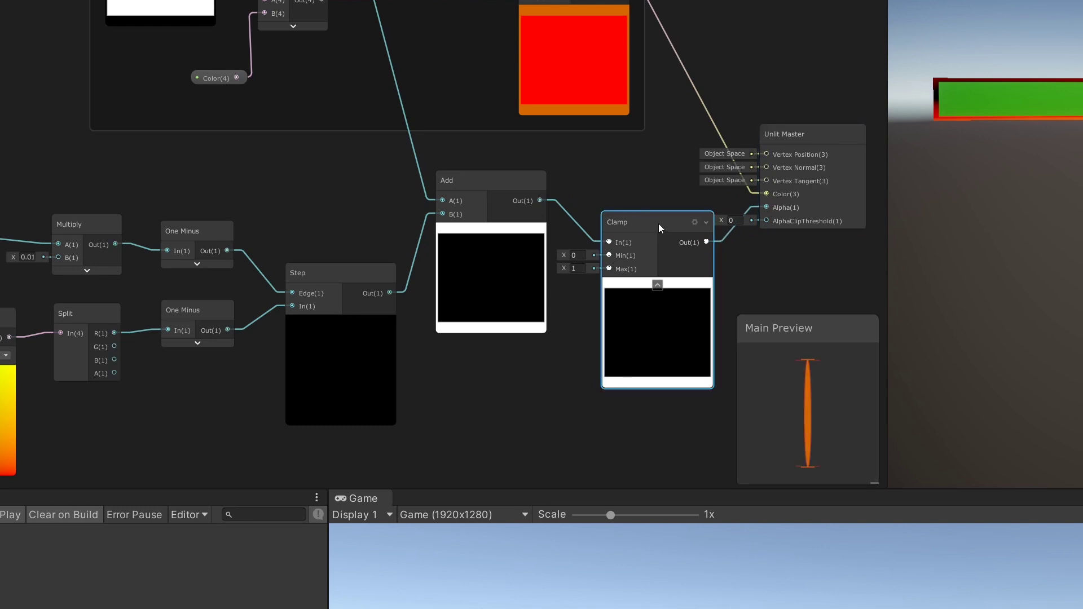
left_click_drag(654, 223, 638, 172)
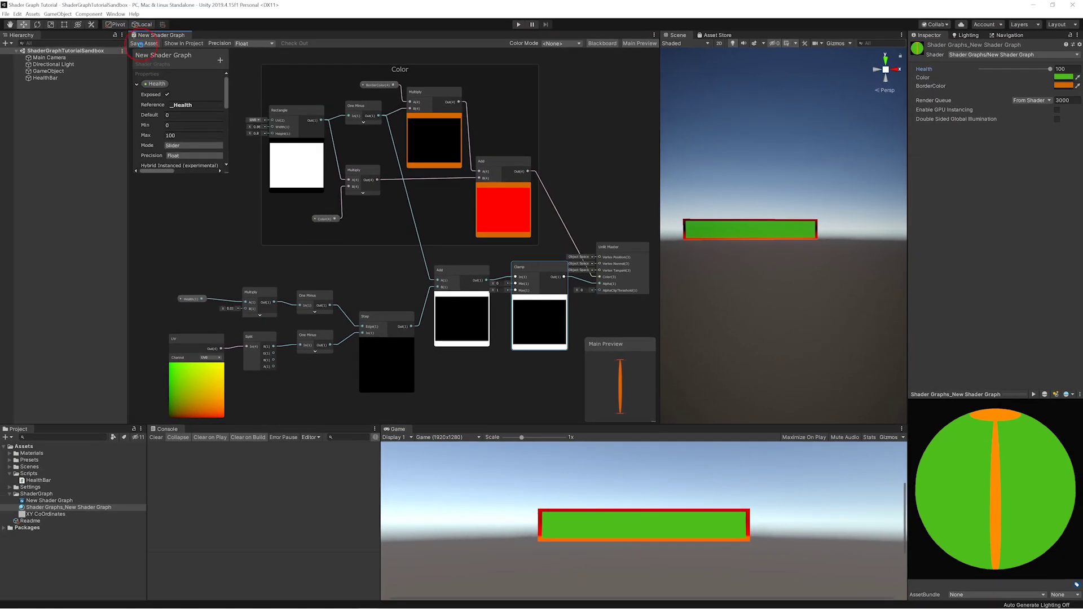
Step: Save the shader graph asset and test the health bar by varying the material's Health value
left_click(144, 43)
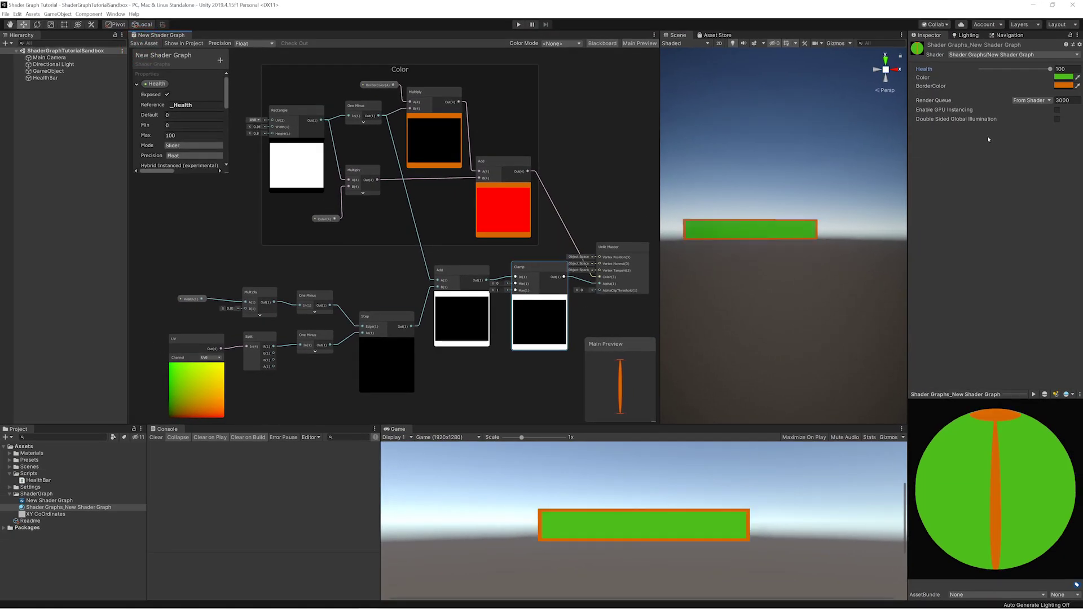
mouse_move(1050, 69)
left_mouse_down()
mouse_move(991, 73)
mouse_move(1060, 74)
mouse_move(978, 76)
mouse_move(1051, 79)
left_mouse_up()
Step: Select all nodes of the alpha calculation, from UV to Clamp, and move them further below the Color group
scroll(565, 243, "down", 2)
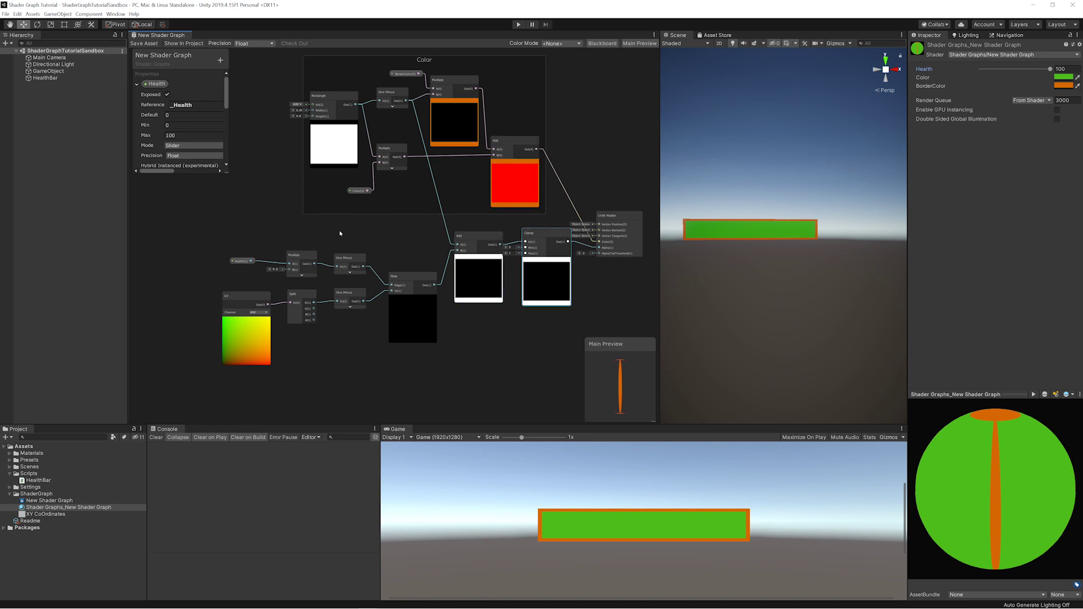
left_click_drag(202, 230, 539, 418)
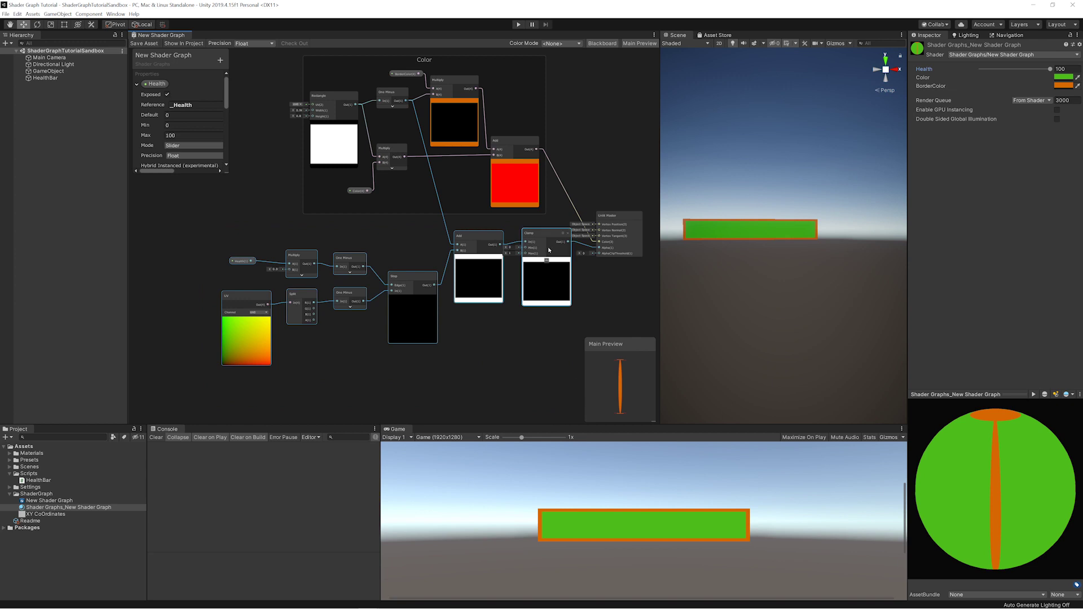
left_click_drag(547, 251, 518, 285)
right_click(517, 283)
key("Escape")
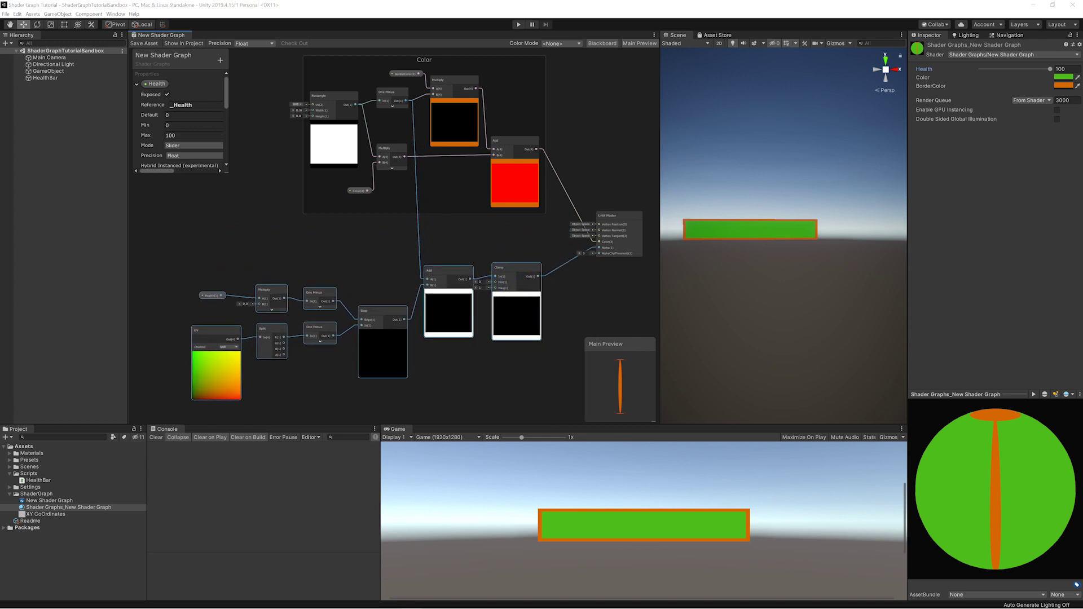
Step: Group the selected alpha nodes and title the group "Alpha Channel"
right_click(498, 260)
key("Escape")
right_click(464, 241)
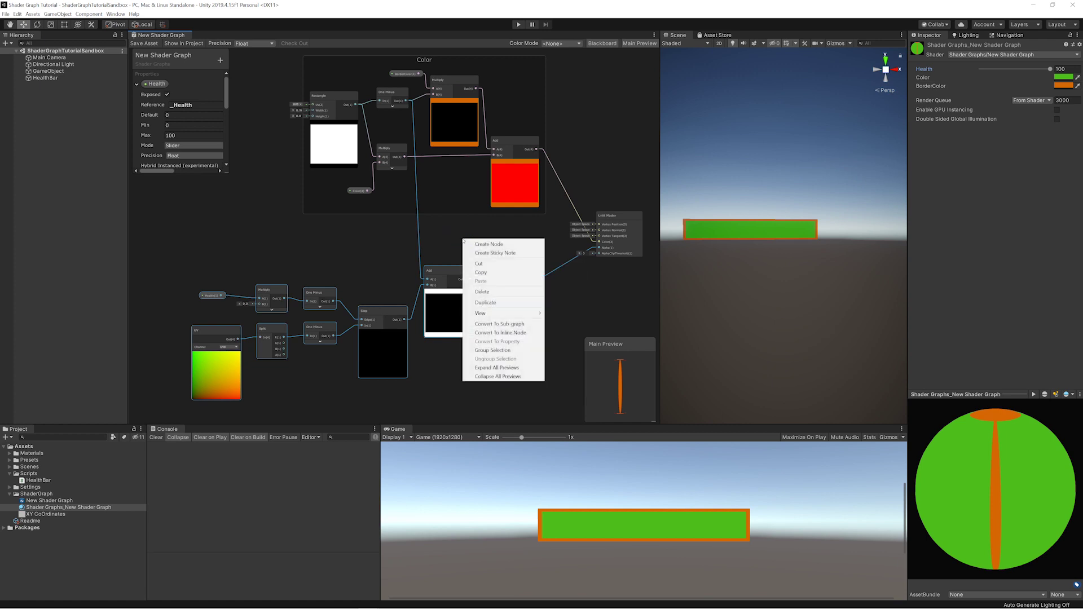
left_click(502, 350)
type("Al")
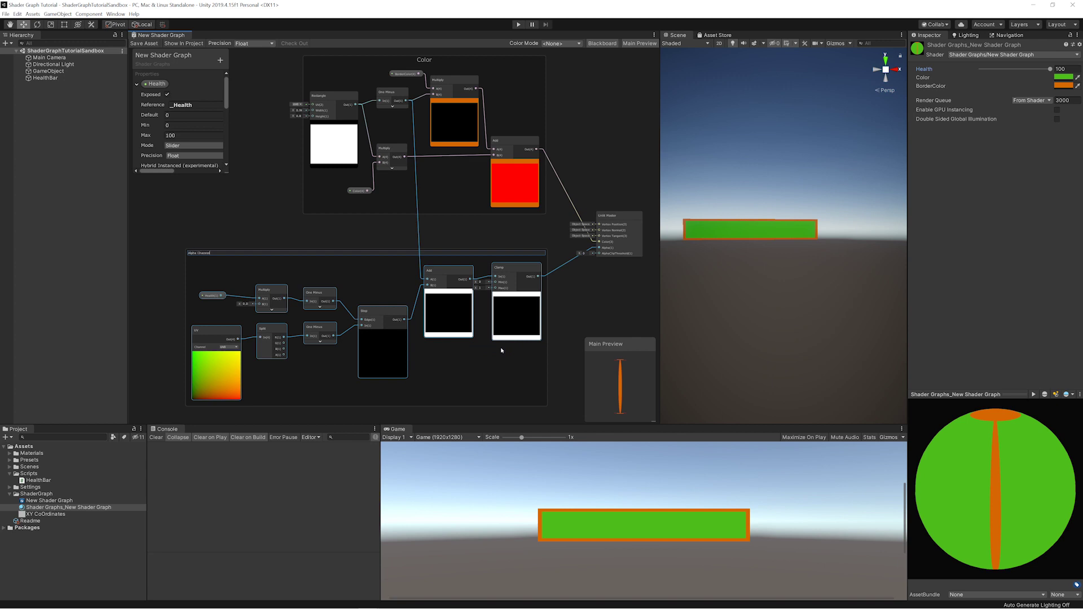
type("pha Channel")
key("Return")
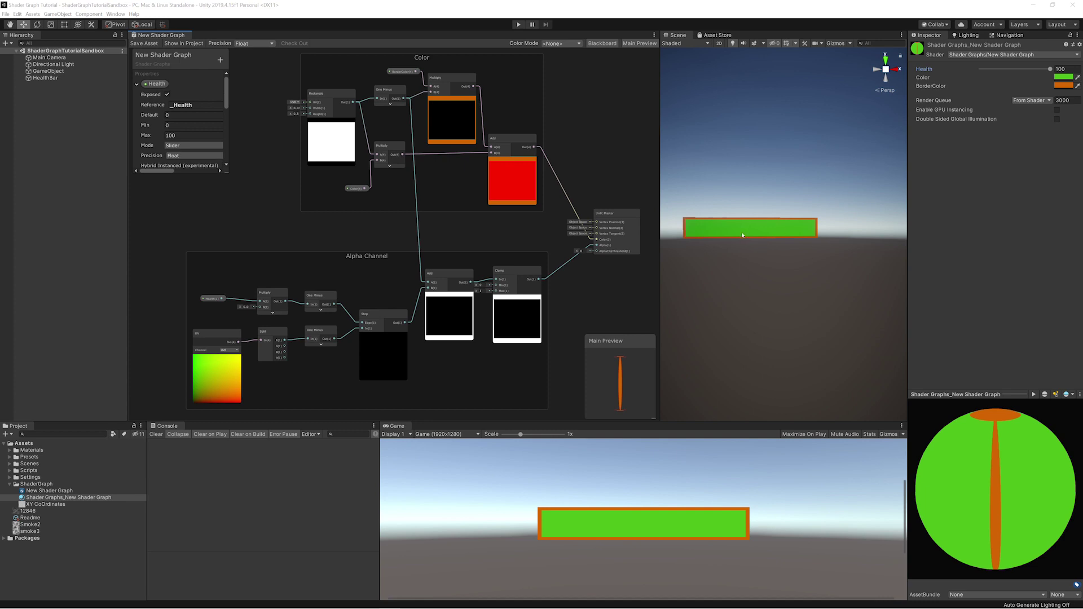
Step: Test the material's Health value again, and move the Alpha Channel and Color groups further apart to free space between them
mouse_move(1050, 69)
left_mouse_down()
mouse_move(988, 74)
mouse_move(1054, 68)
left_mouse_up()
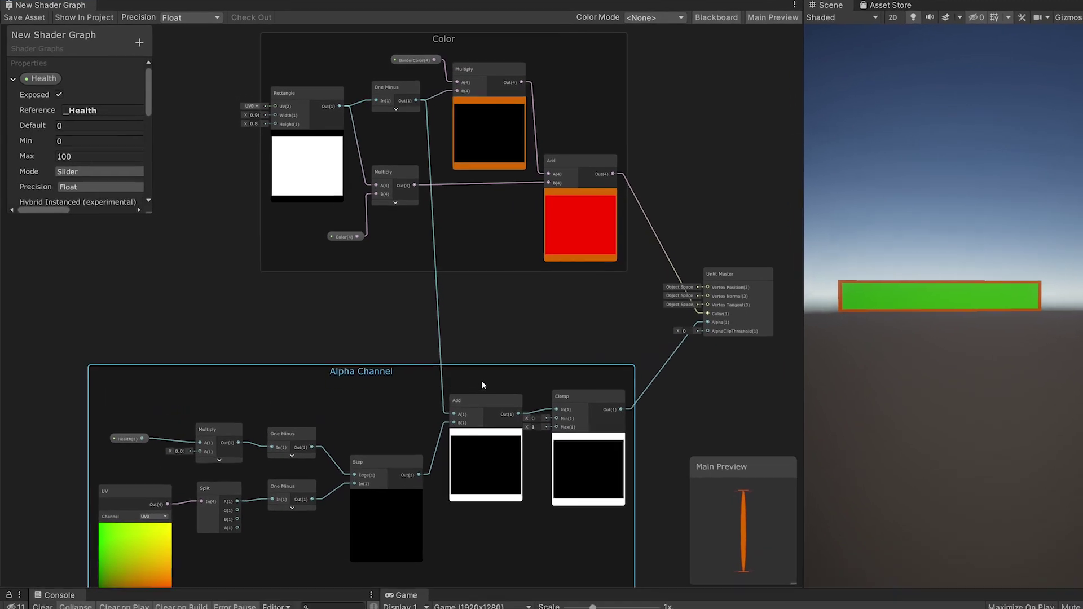
left_click_drag(482, 385, 482, 401)
left_click(478, 263)
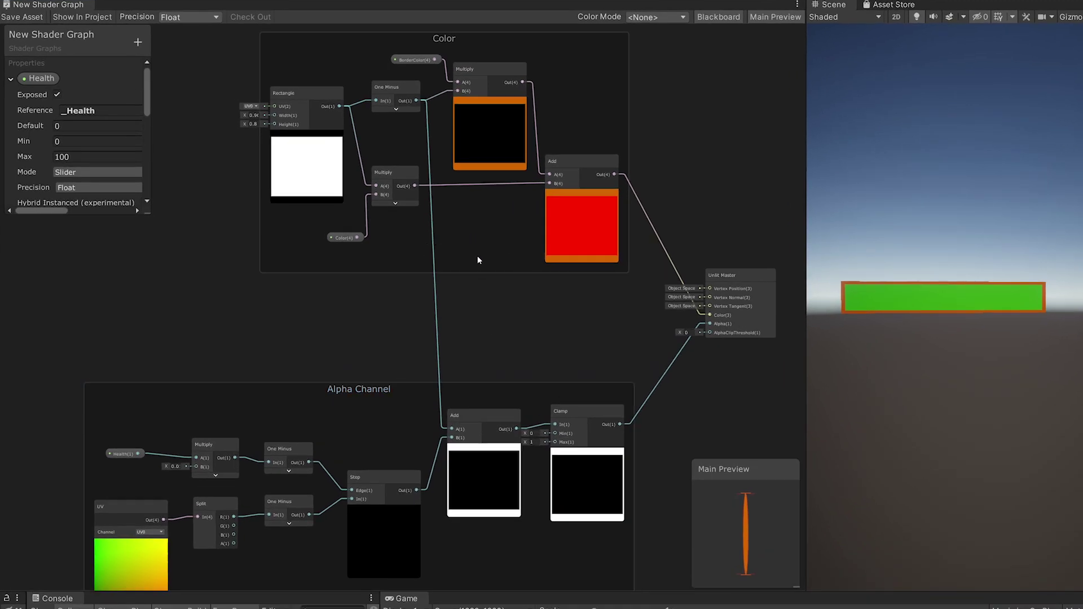
middle_click_drag(477, 268, 479, 296)
left_click_drag(472, 92, 416, 128)
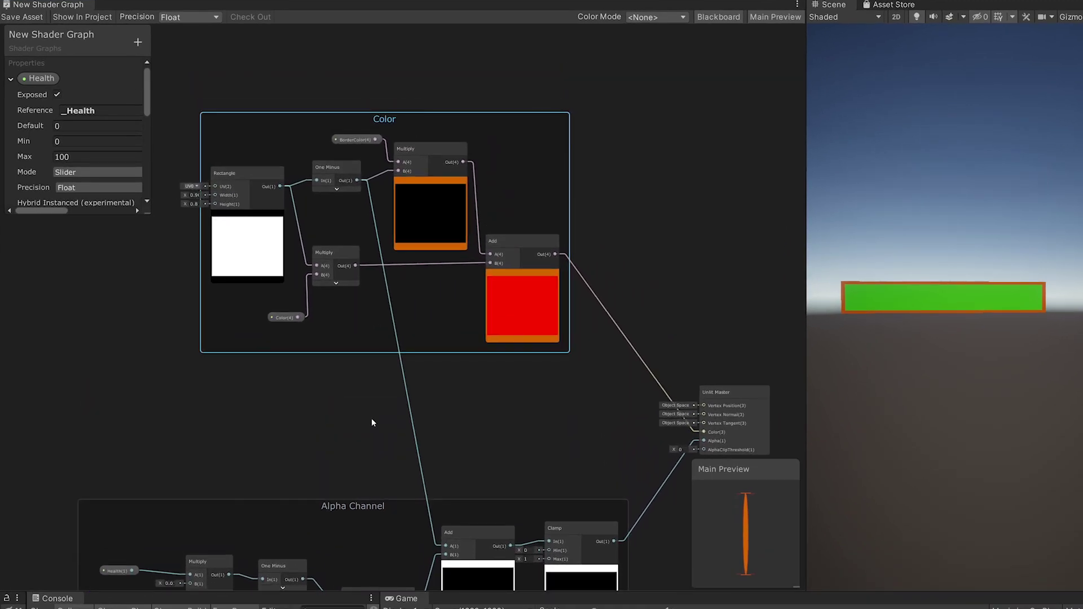
Step: Create a Lerp node in the free space between the Color and Alpha Channel groups
right_click(353, 429)
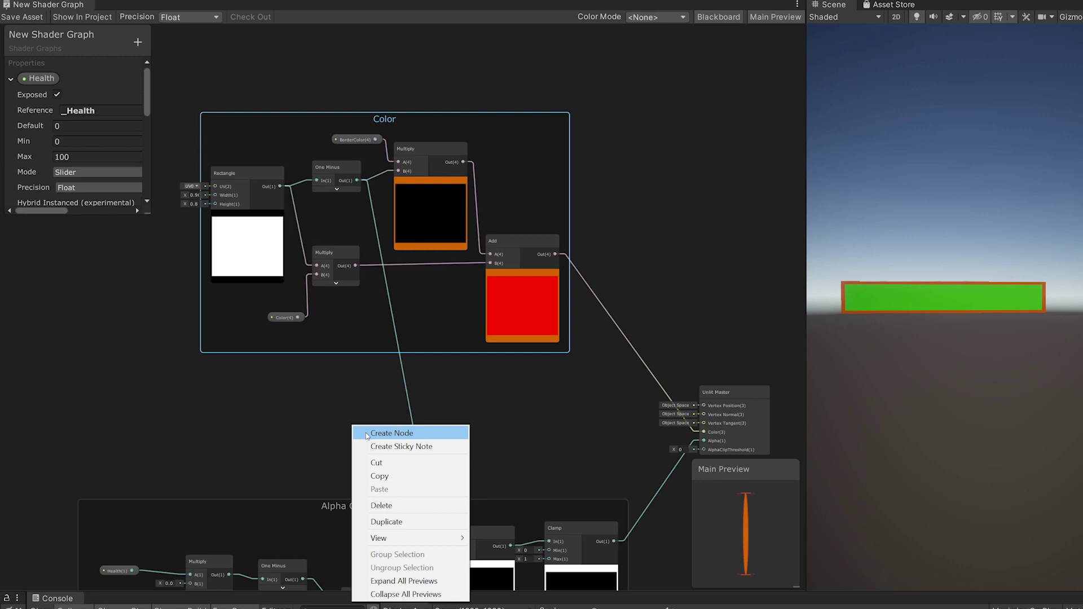
left_click(368, 434)
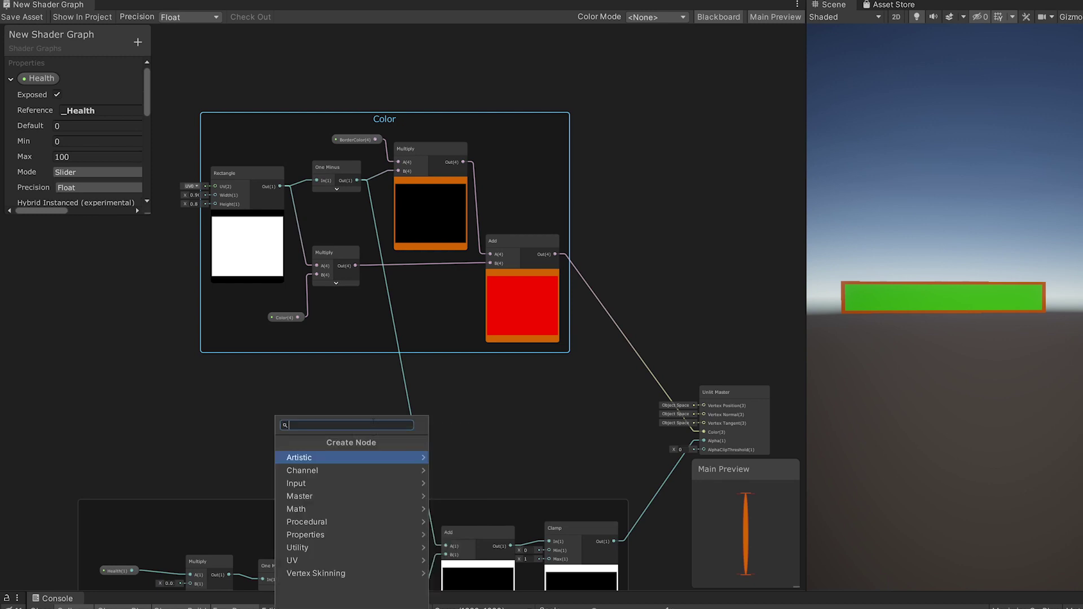
type("lerp")
key("Return")
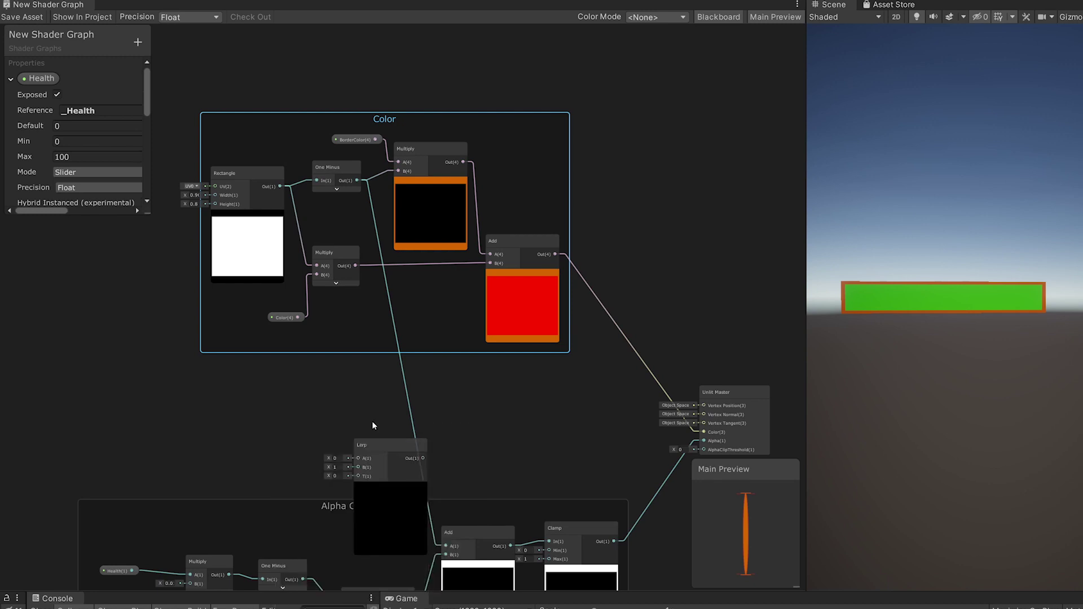
left_click_drag(376, 444, 335, 367)
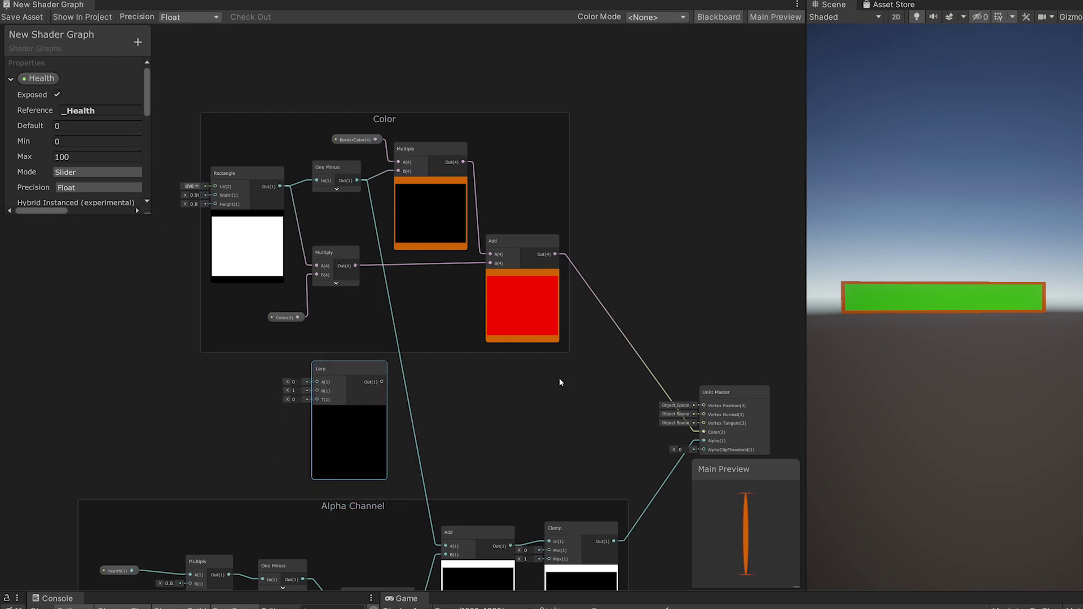
Step: Connect the Color property's output to the Lerp node's A input
left_click(465, 442)
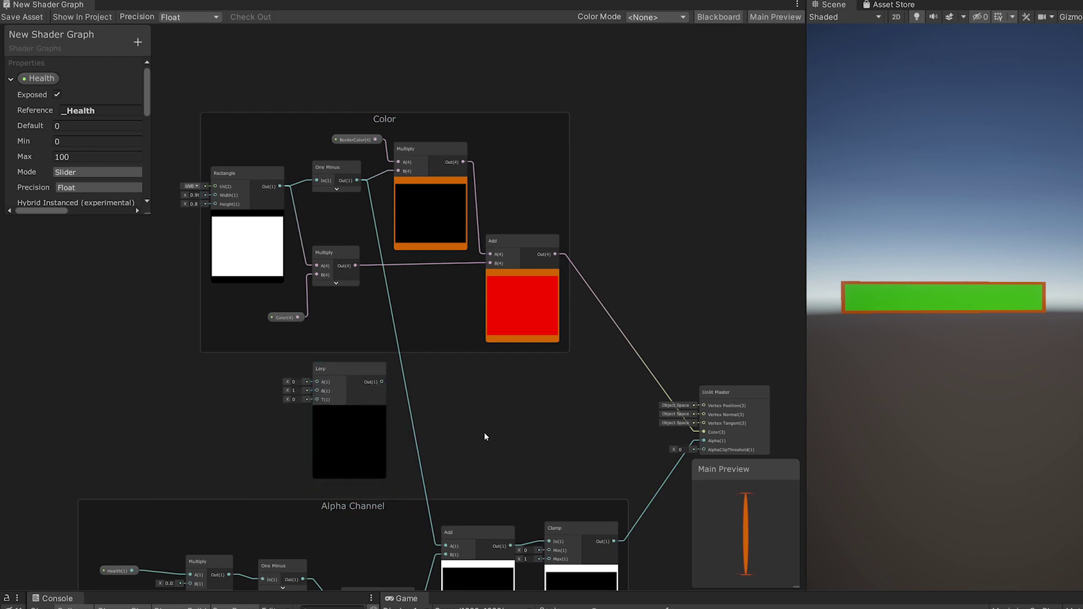
middle_click_drag(484, 436, 522, 426)
scroll(522, 425, "up", 3)
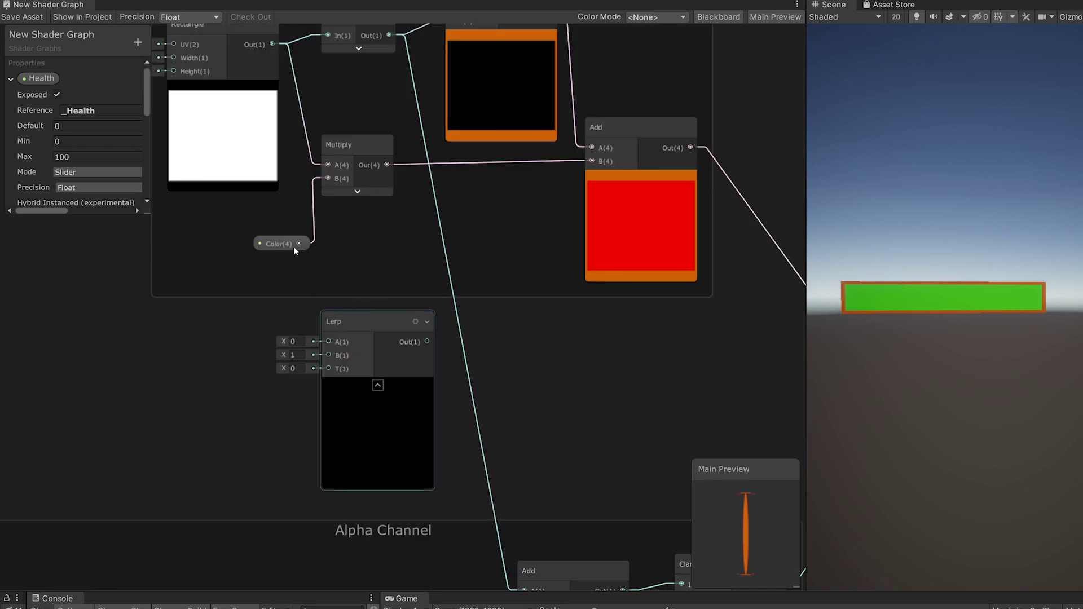
left_click_drag(299, 244, 328, 342)
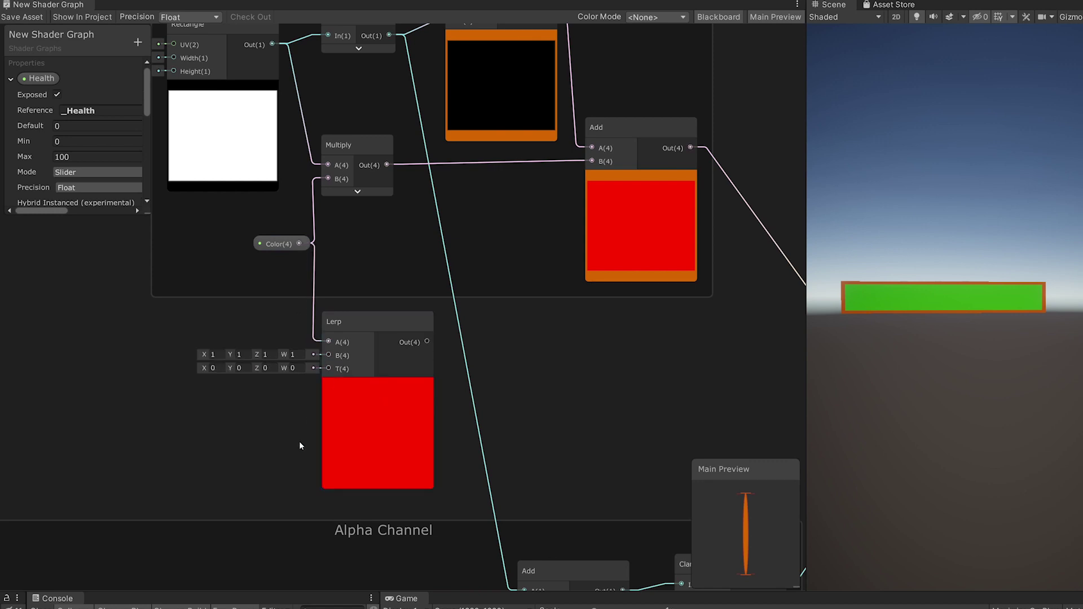
Step: Create a Color node beside the Lerp node, outside the two groups
scroll(296, 438, "down", 2)
middle_click_drag(296, 439, 364, 444)
right_click(177, 388)
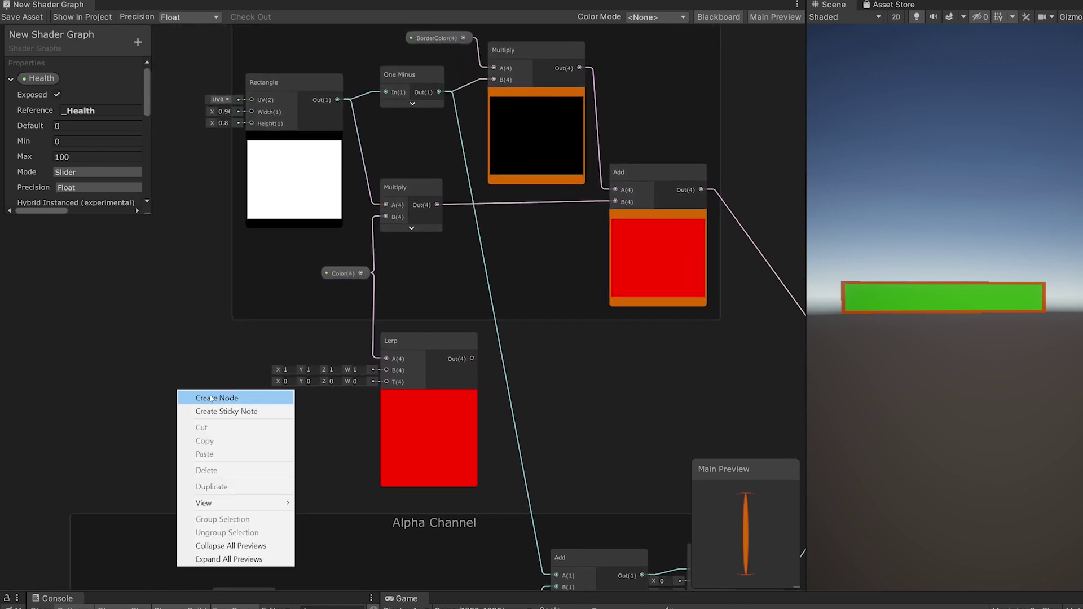
left_click(212, 395)
type("color")
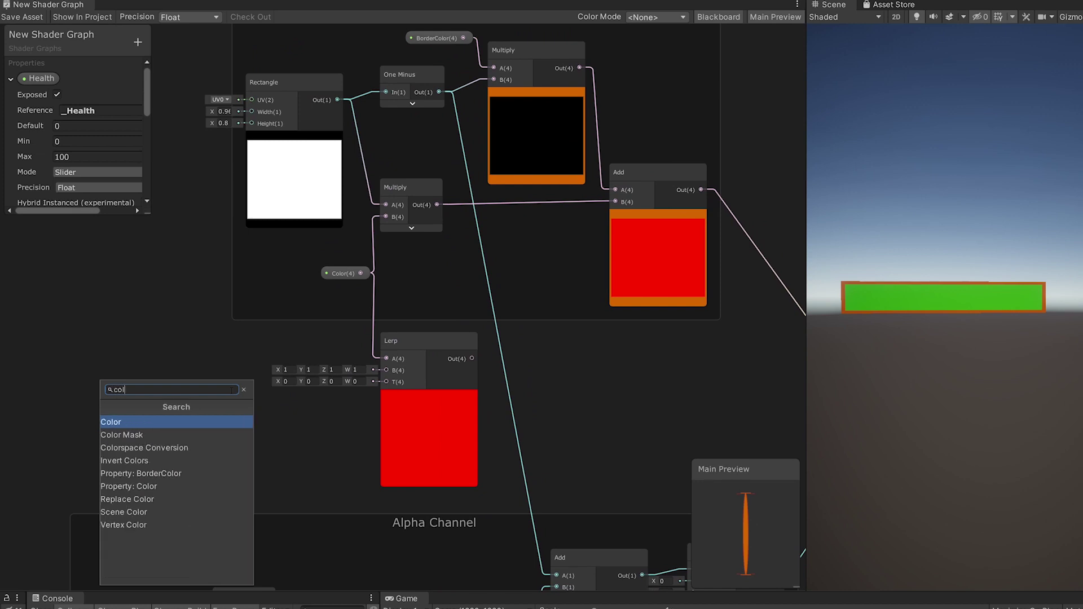
key("Return")
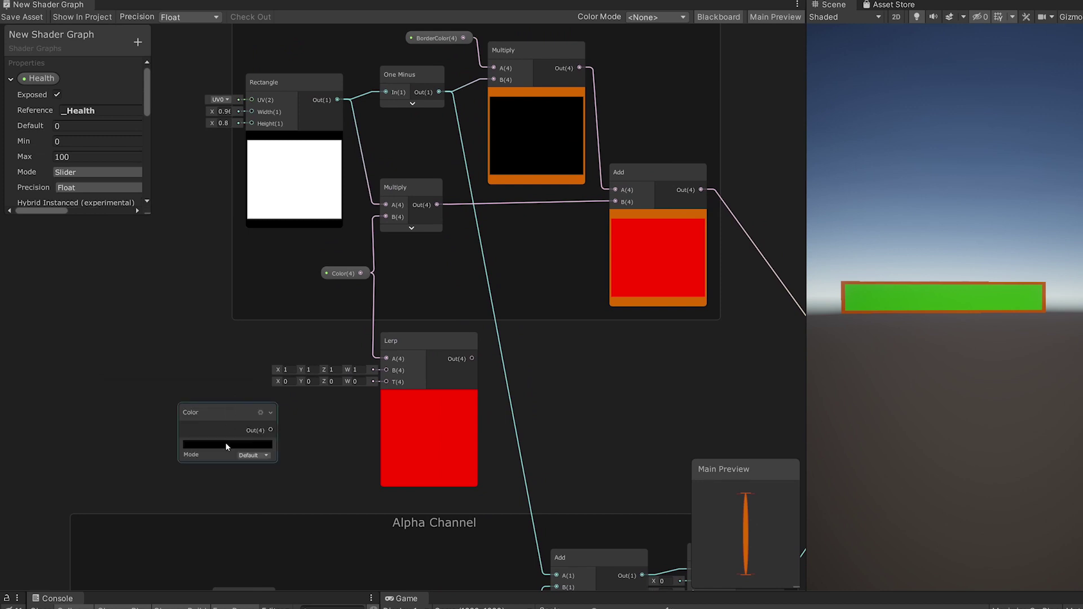
Step: Set the new Color node's color to fully saturated red
left_click(226, 444)
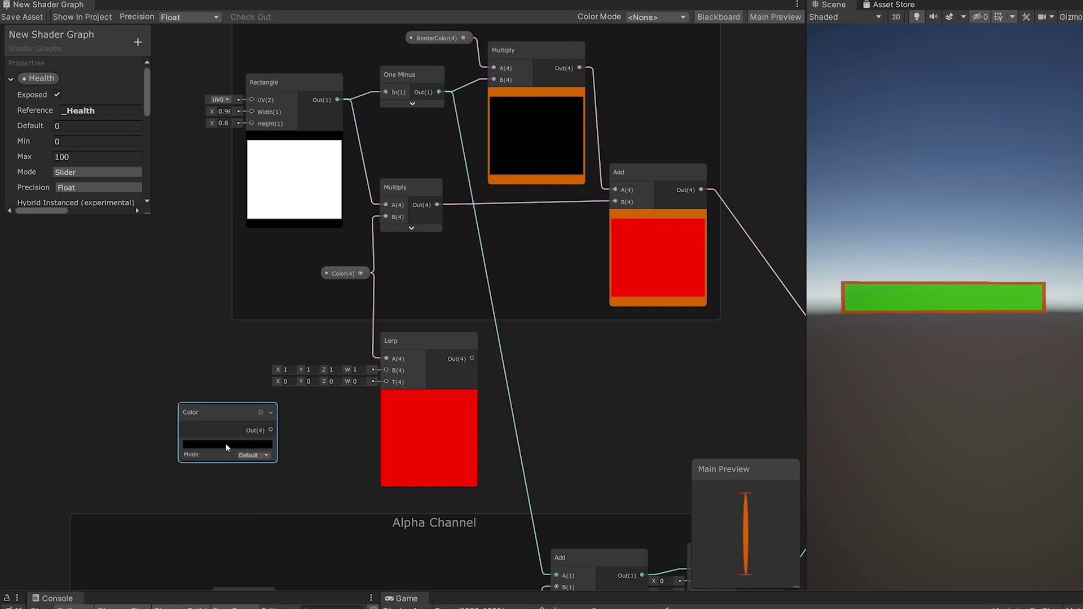
left_click(225, 443)
left_click(364, 454)
left_click_drag(367, 452, 416, 395)
left_click(412, 370)
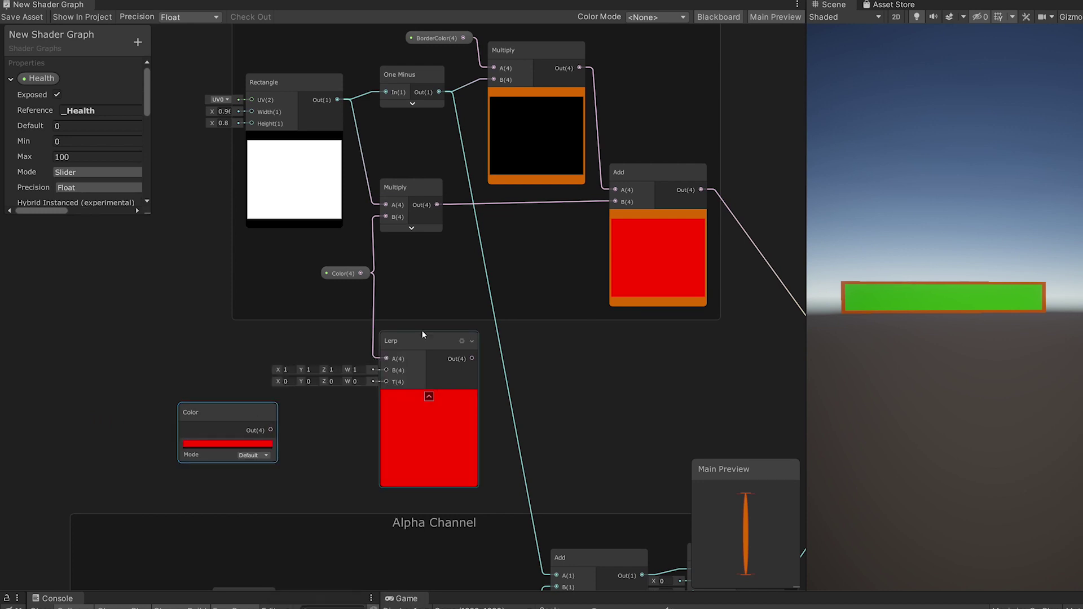
Step: Connect the Color node's output to the Lerp node's B input and line the node up with the Lerp
left_click_drag(271, 430, 386, 370)
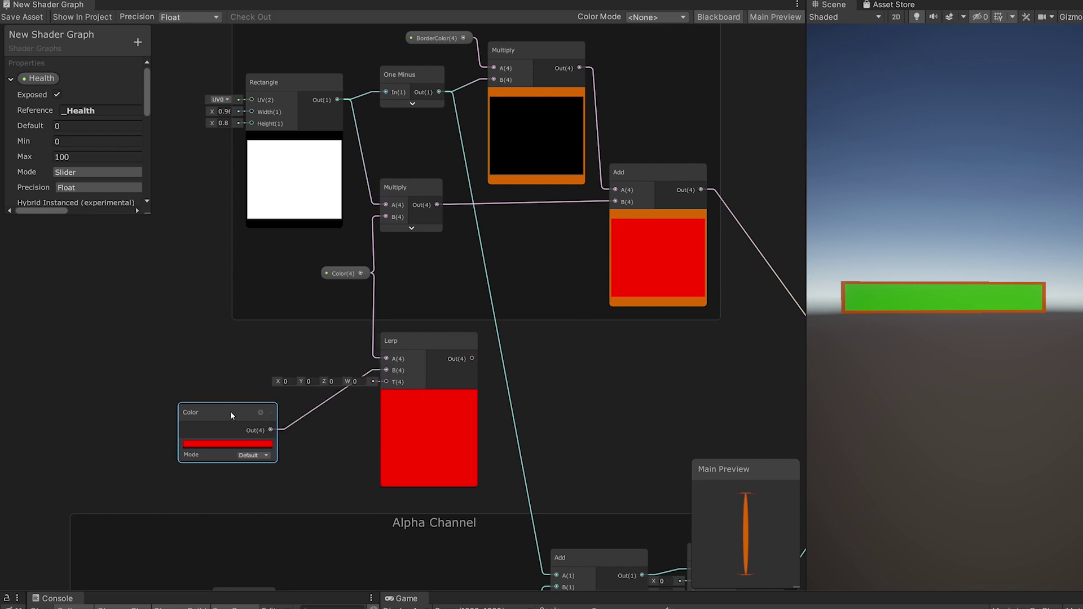
left_click_drag(232, 416, 213, 344)
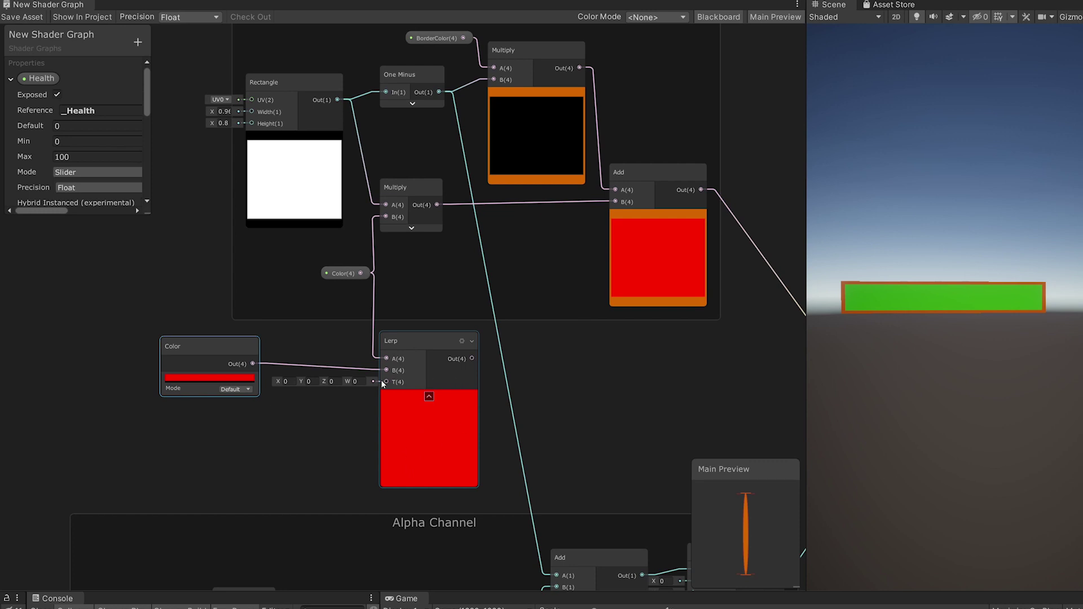
Step: Create a Vector 1 node below the Color node and connect its output to the Lerp node's T input
right_click(278, 441)
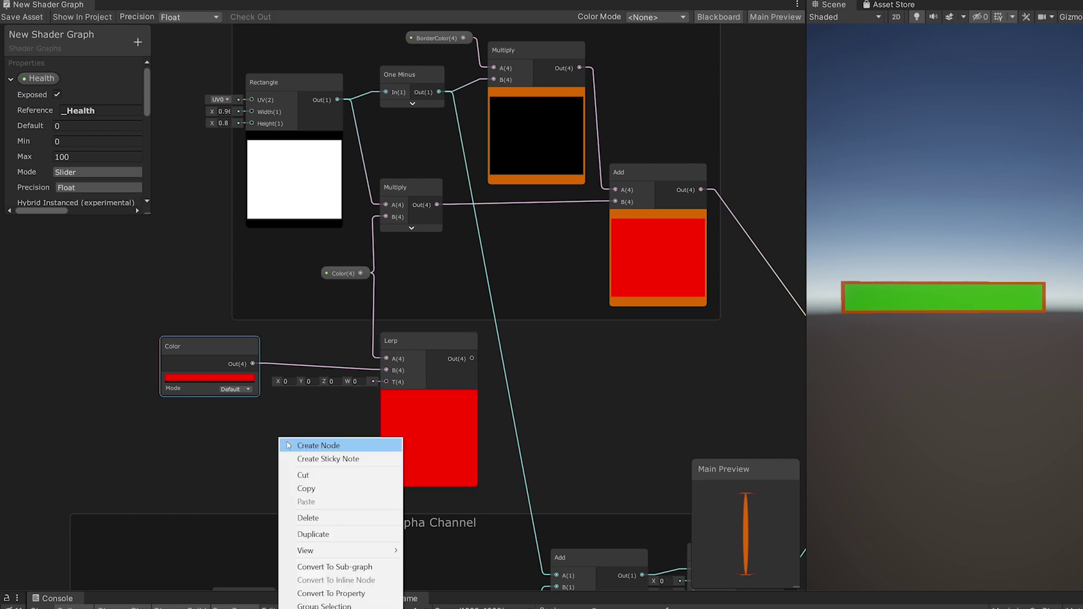
left_click(304, 442)
type("vector")
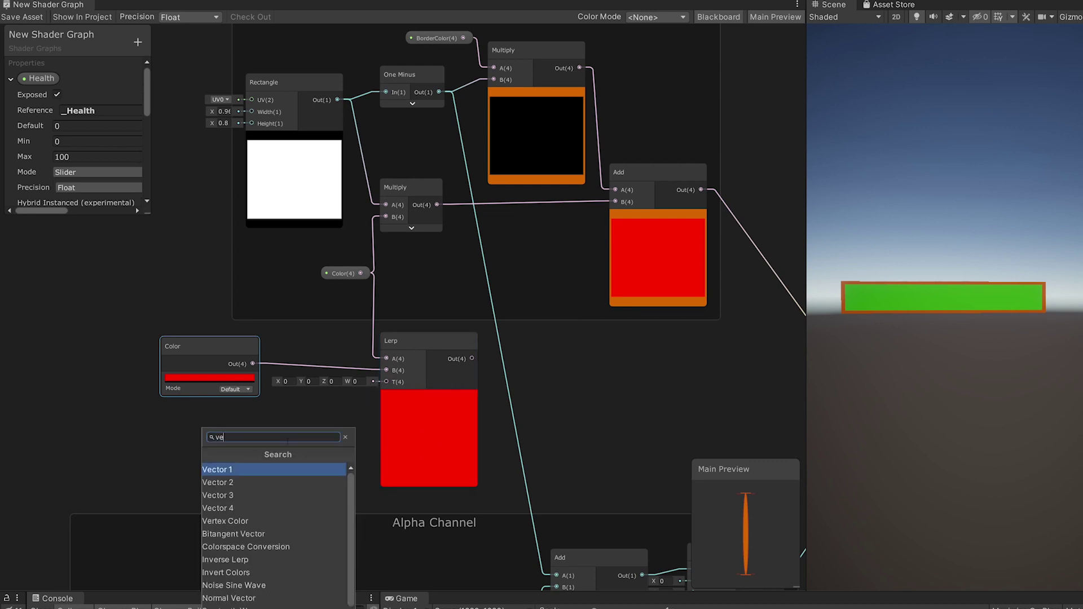
key("Return")
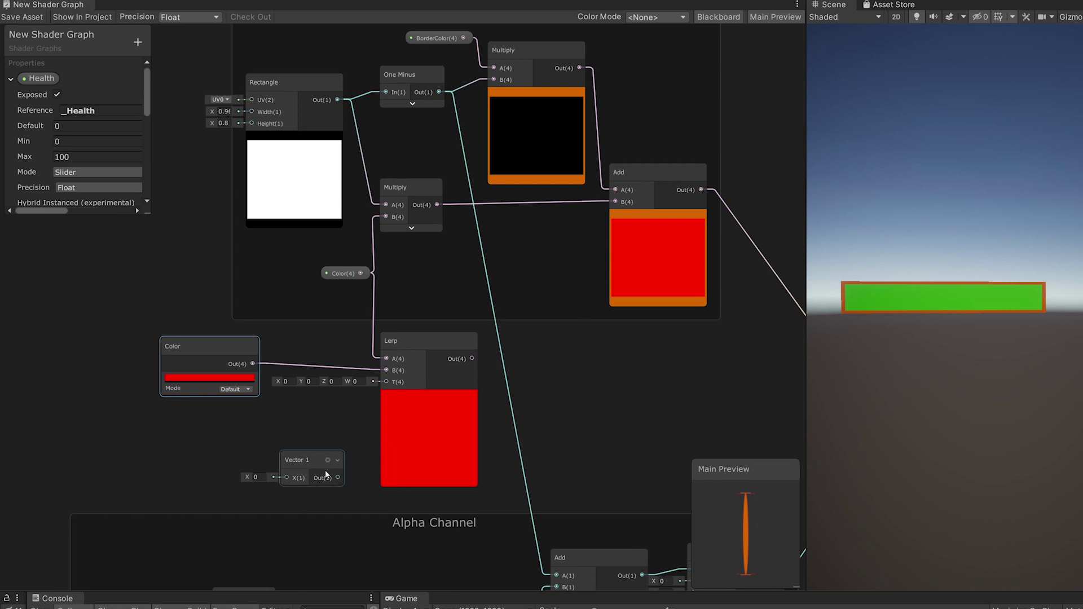
left_click_drag(338, 477, 384, 397)
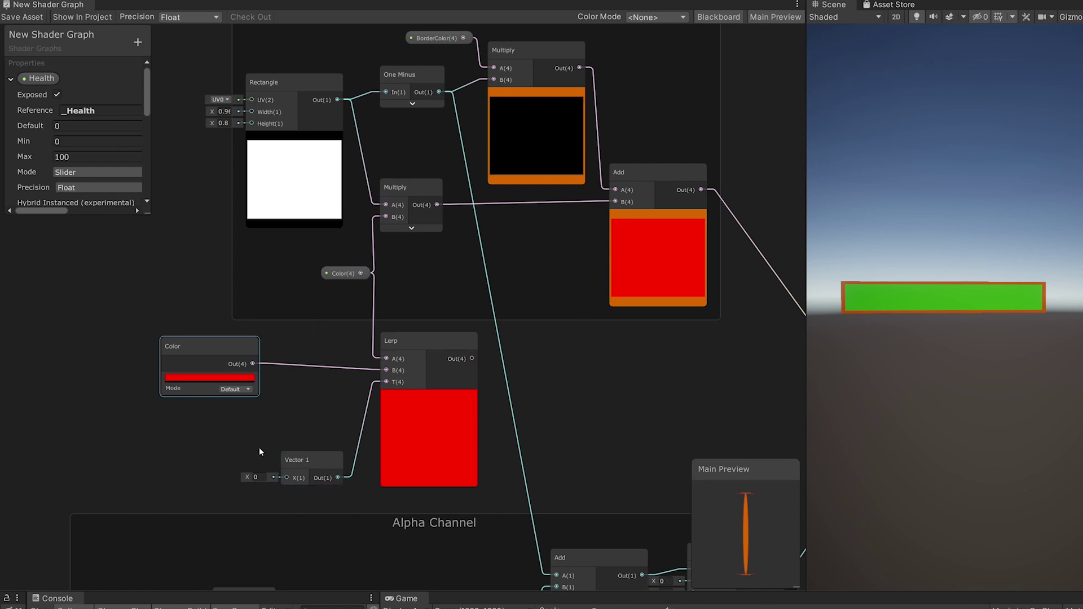
Step: Try scrubbing the Vector 1 node's X value, and undo the change
left_click_drag(248, 477, 257, 478)
key("ctrl+z")
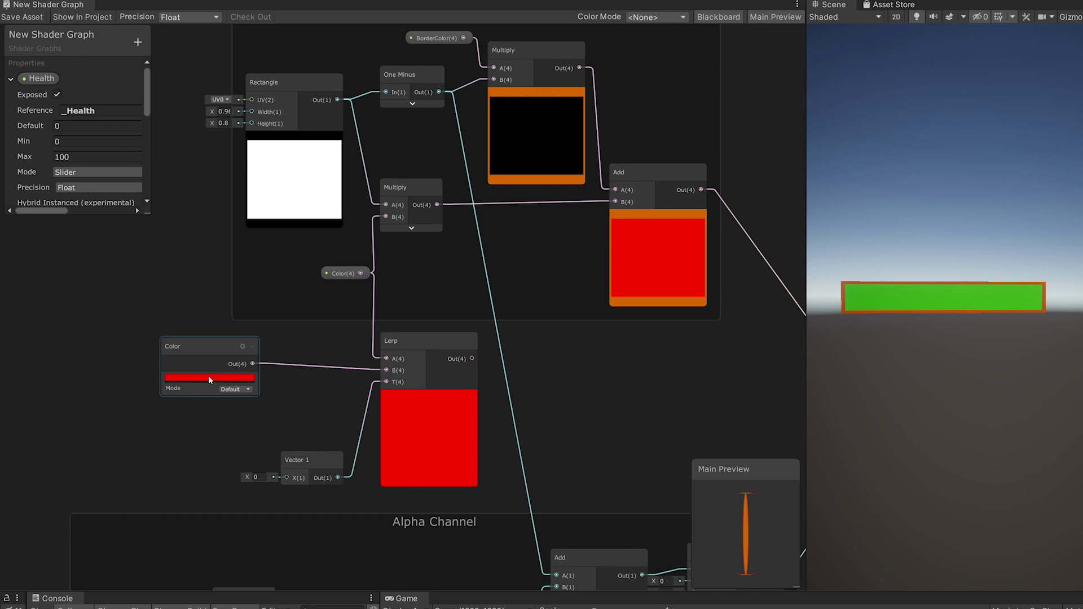
Step: Set the color of the Color node feeding the Lerp to bright yellow
left_click(208, 378)
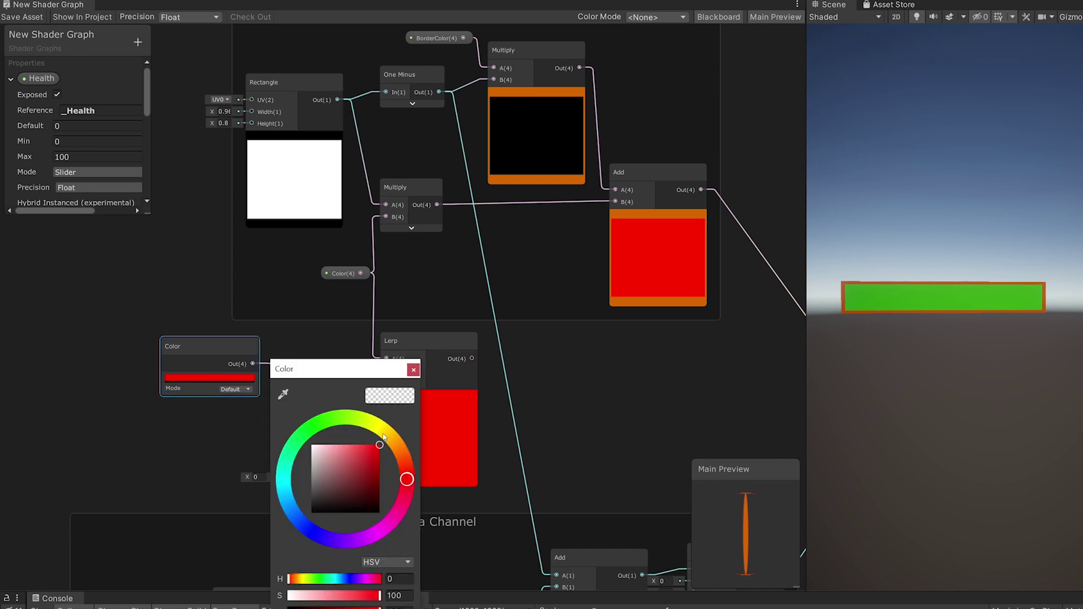
left_click(381, 430)
left_click_drag(360, 462, 380, 441)
left_click(414, 370)
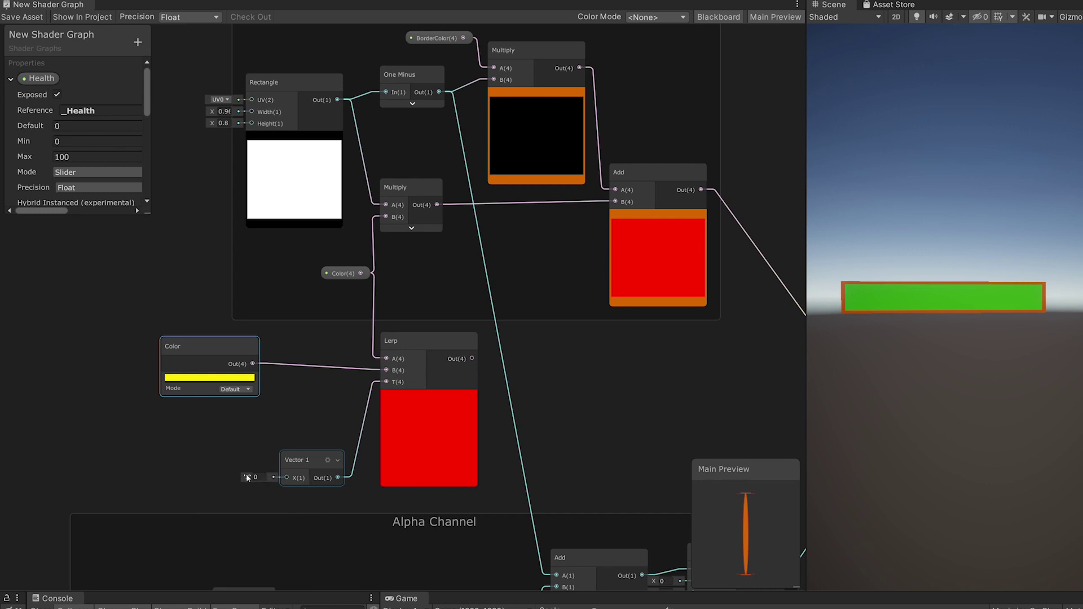
Step: Raise the Vector 1 node's X value gradually to 1 to preview the Lerp node's color blend
mouse_move(246, 479)
left_mouse_down()
mouse_move(282, 478)
mouse_move(265, 487)
left_mouse_up()
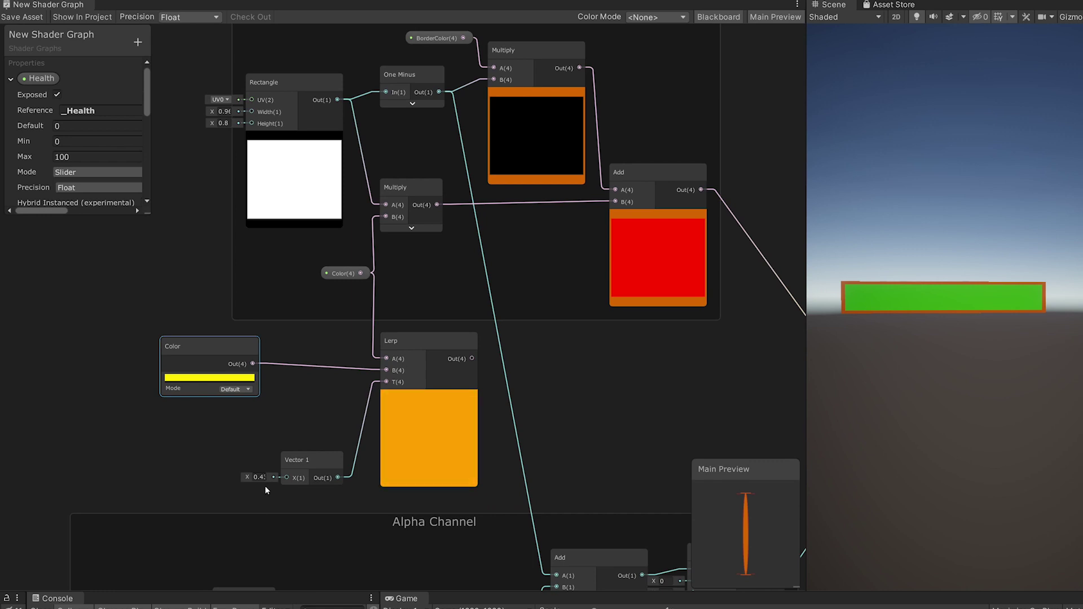
left_click_drag(265, 489, 268, 490)
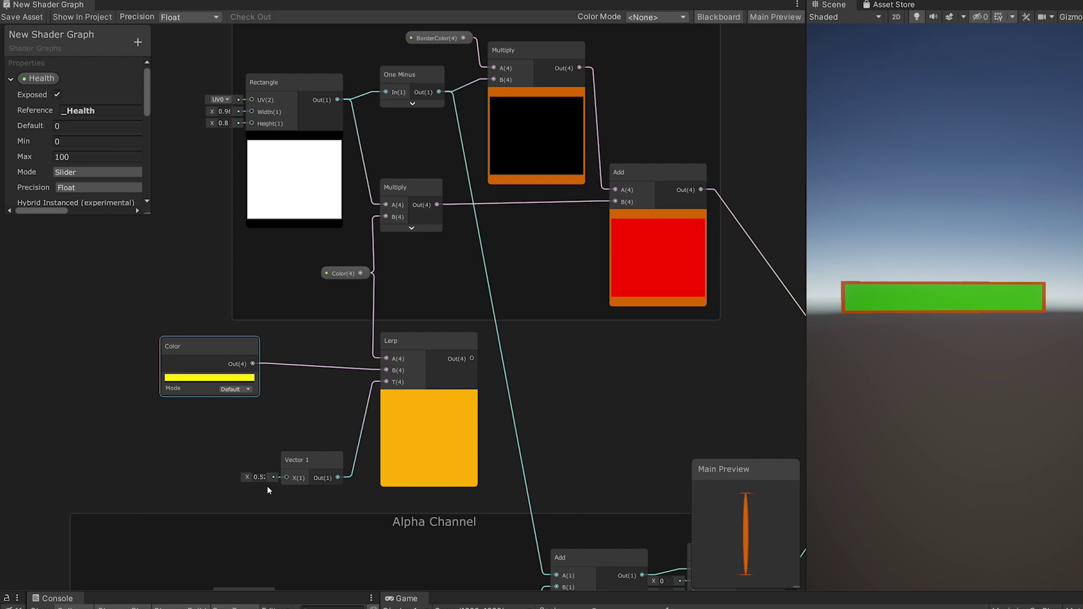
left_click_drag(268, 490, 275, 485)
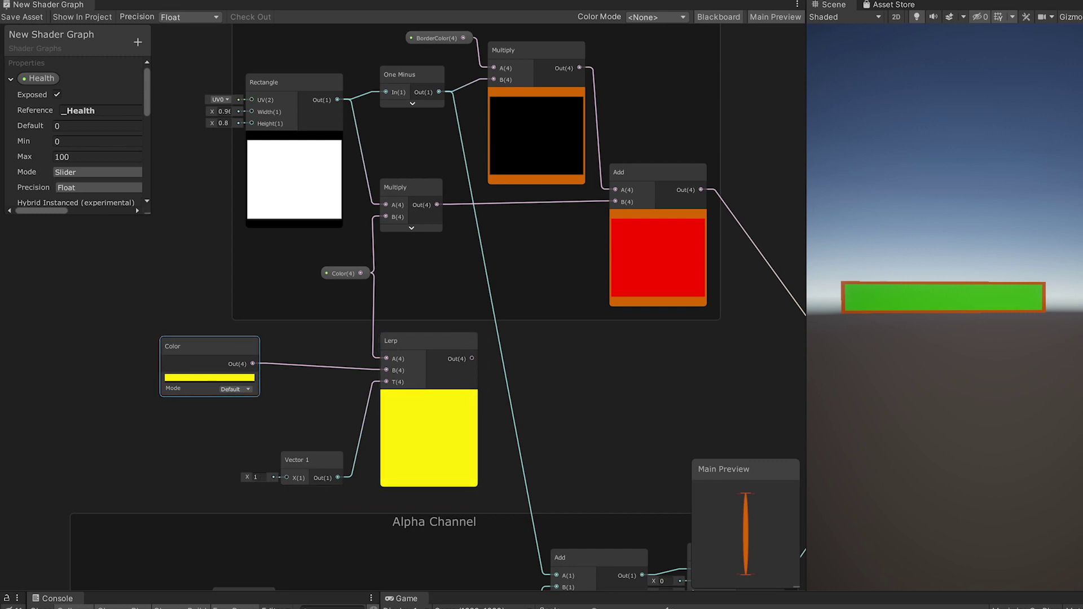
Step: Change the Color node feeding the Lerp to blue and scrub the Vector 1 node's X value down to 0
left_click(194, 378)
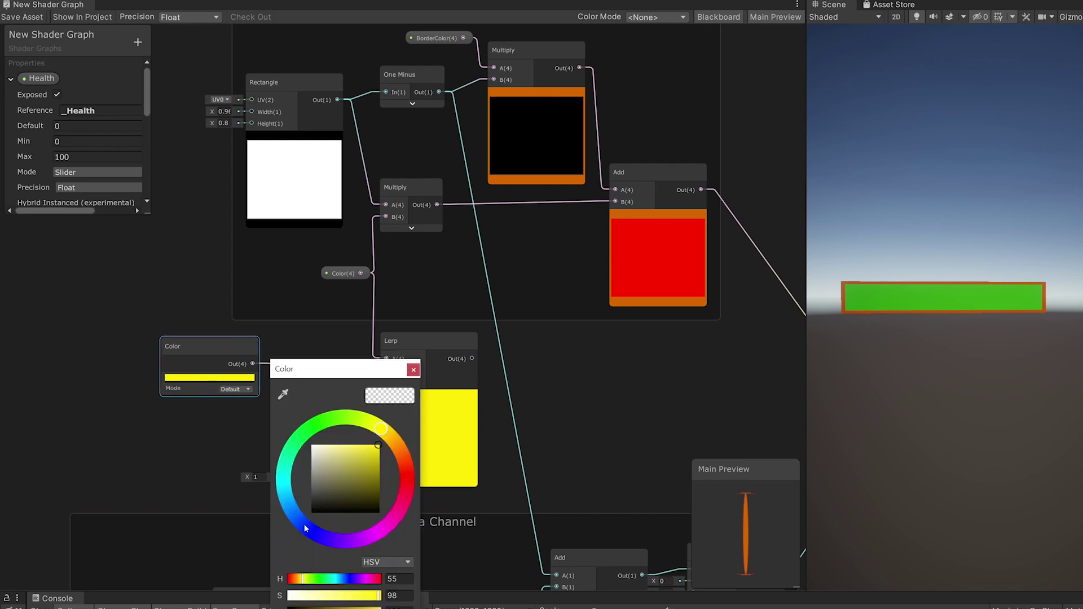
left_click_drag(305, 528, 316, 537)
key("Return")
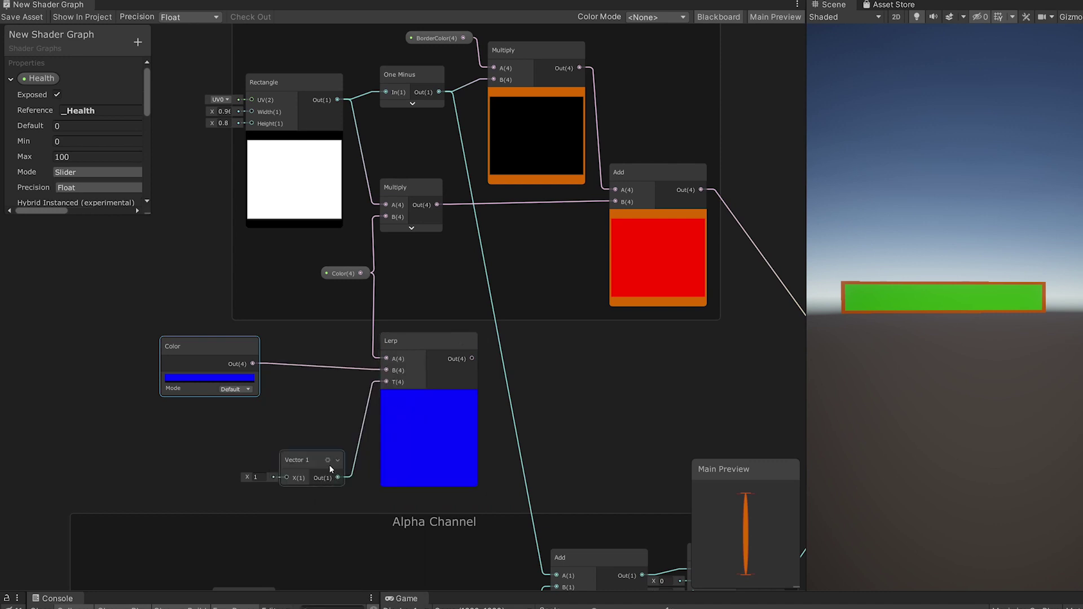
left_click_drag(247, 479, 241, 480)
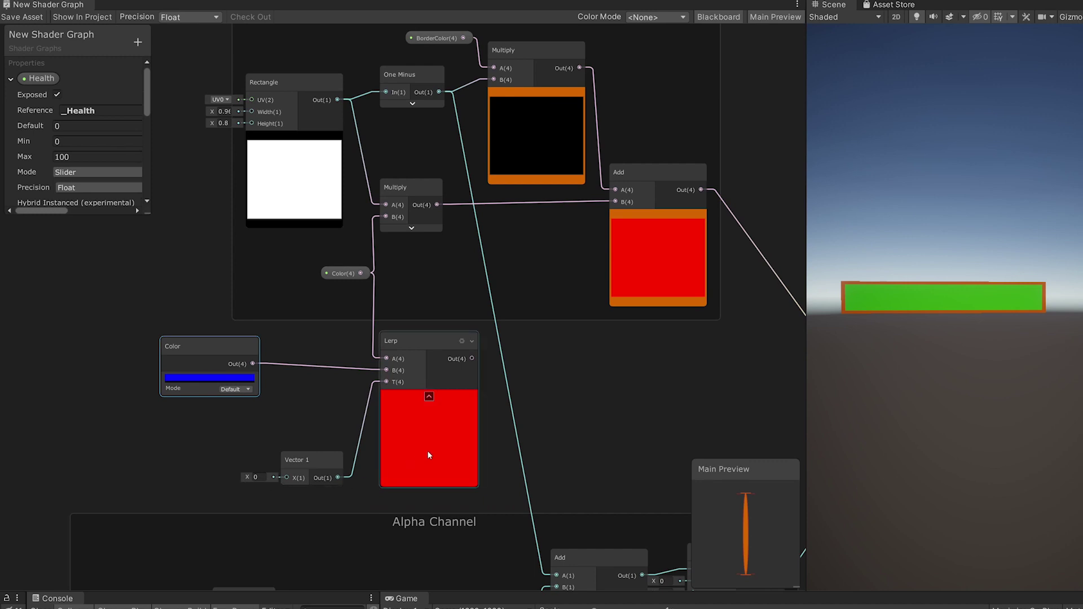
Step: Set the Color node feeding the Lerp to bright red, with hue 8 and saturation 98
left_click(209, 383)
left_click(407, 486)
left_click_drag(408, 486, 406, 471)
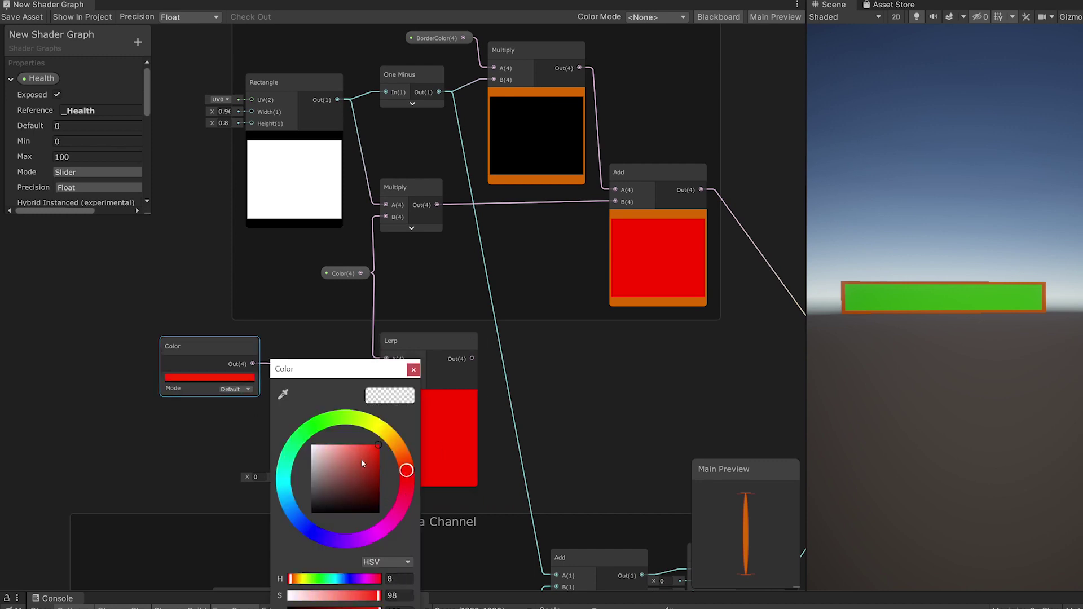
left_click(412, 370)
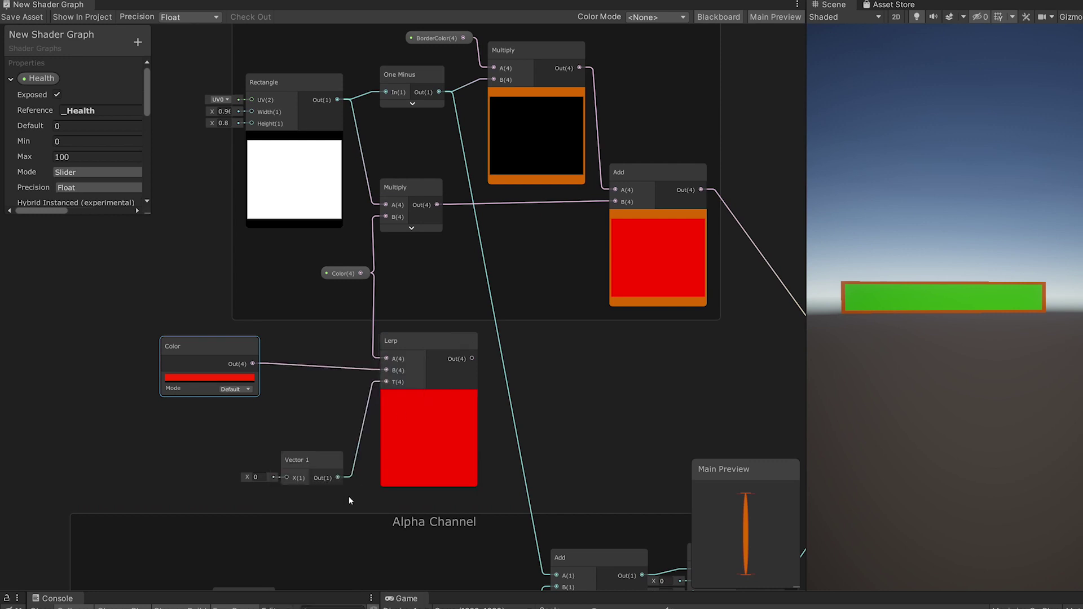
Step: Delete the Vector 1 node and connect the Alpha Channel's Multiply output to the Lerp node's T input
left_click(330, 473)
key("Delete")
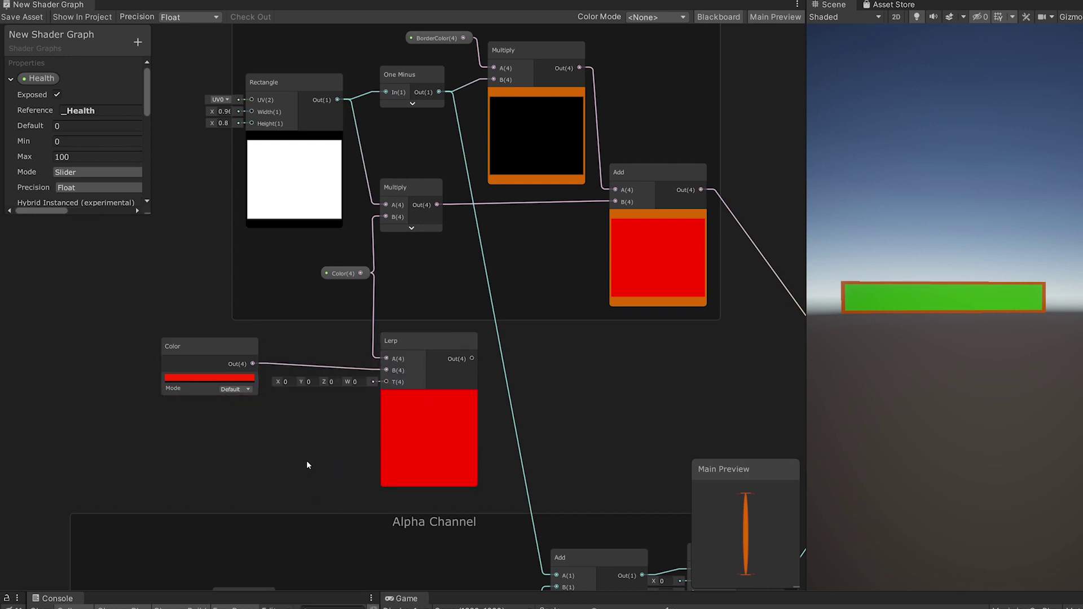
scroll(308, 458, "down", 2)
scroll(303, 474, "up", 1)
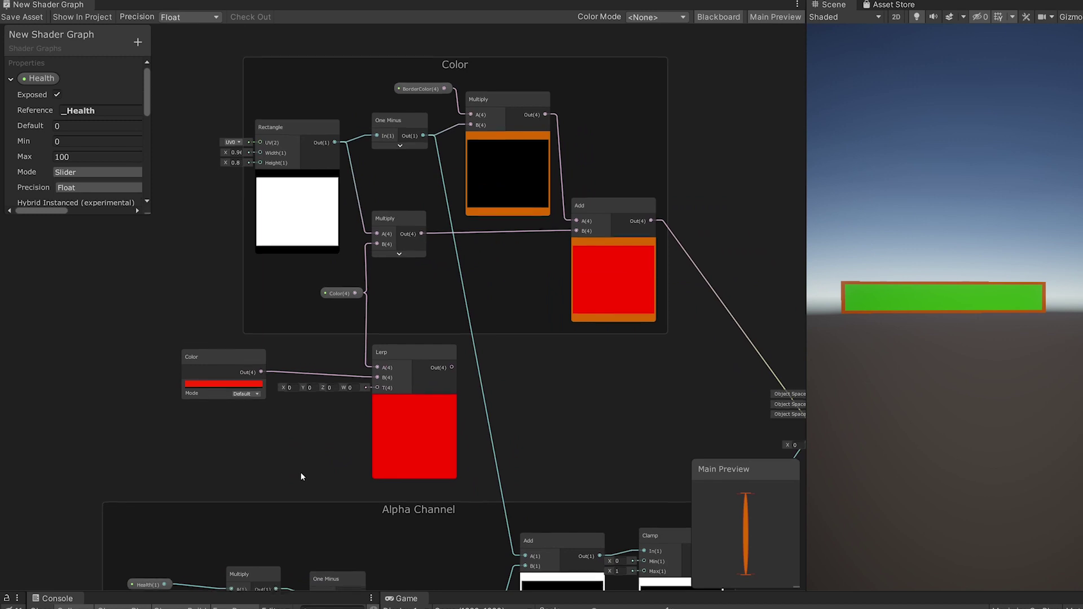
middle_click_drag(300, 478, 319, 372)
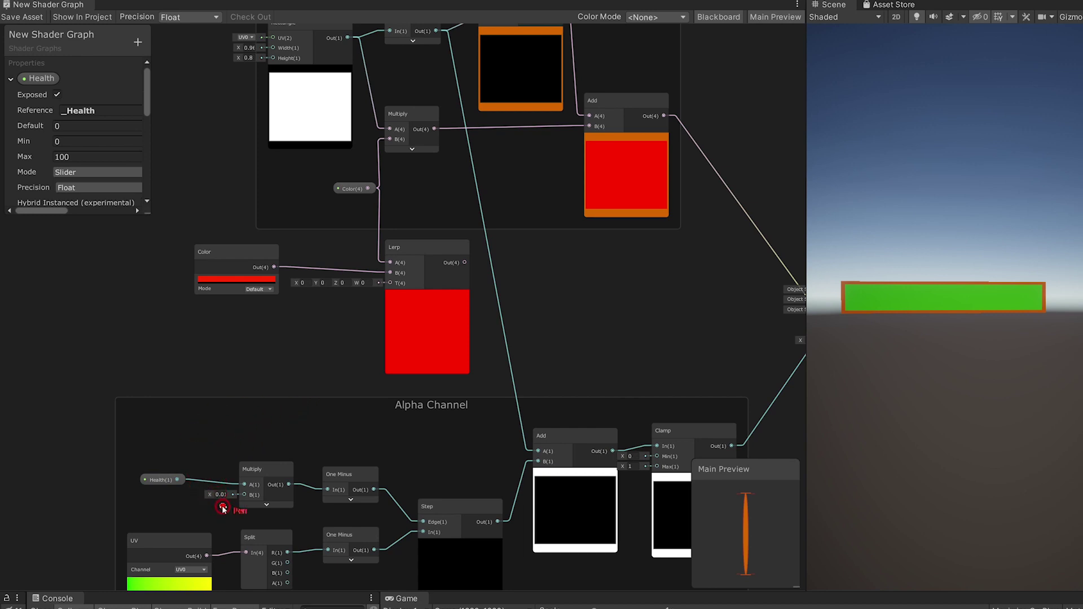
mouse_move(230, 435)
left_mouse_down()
mouse_move(328, 478)
mouse_move(214, 435)
left_mouse_up()
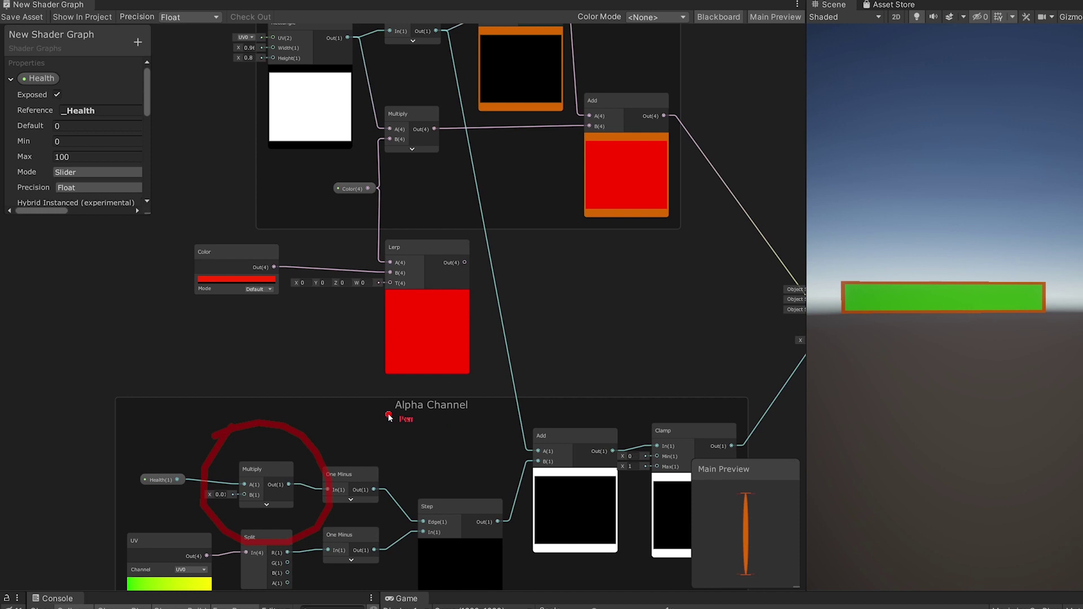
key("Escape")
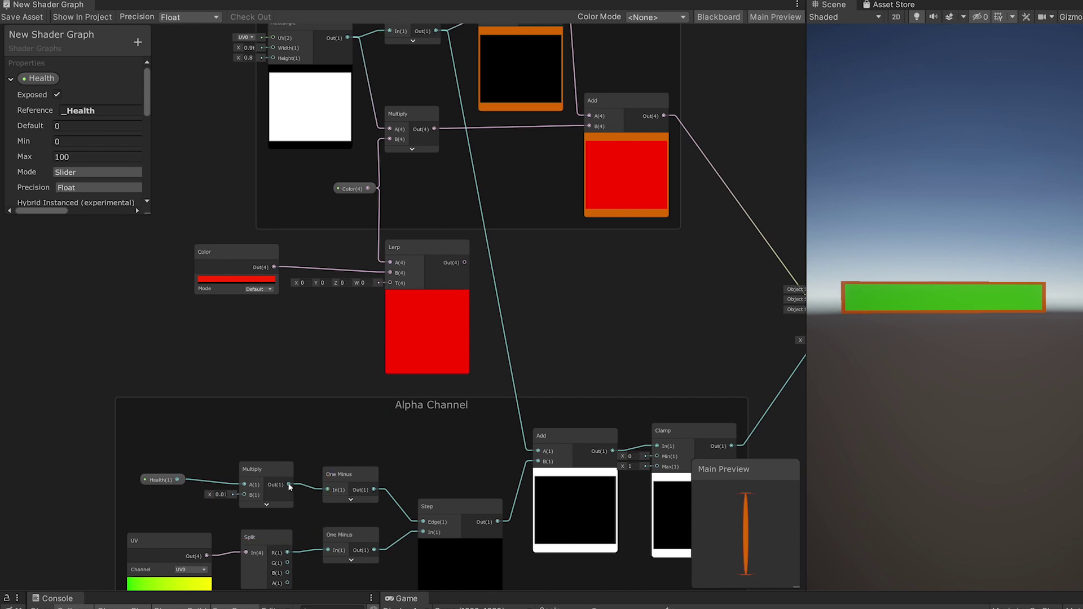
left_click_drag(296, 474, 391, 283)
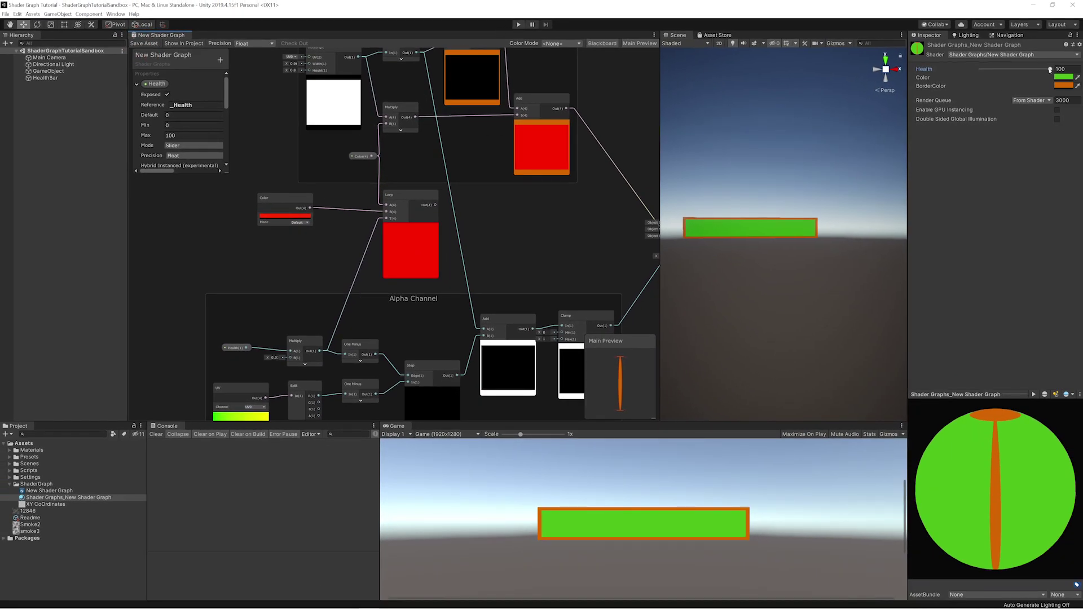
Step: Save the shader graph and test the material's Health slider, leaving it at 100
mouse_move(1049, 69)
left_mouse_down()
mouse_move(970, 72)
mouse_move(1050, 68)
left_mouse_up()
left_click(143, 44)
mouse_move(1048, 69)
left_mouse_down()
mouse_move(976, 69)
mouse_move(1063, 73)
left_mouse_up()
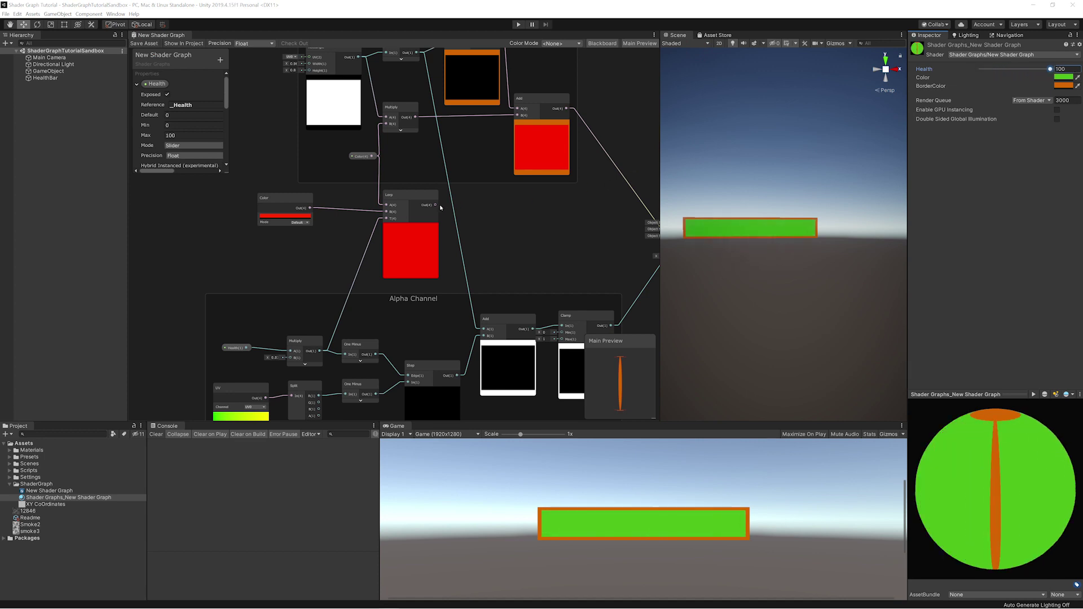
Step: Connect the Lerp output to the color group's Add node B input, save the graph, and test the Health slider
left_click_drag(435, 204, 519, 117)
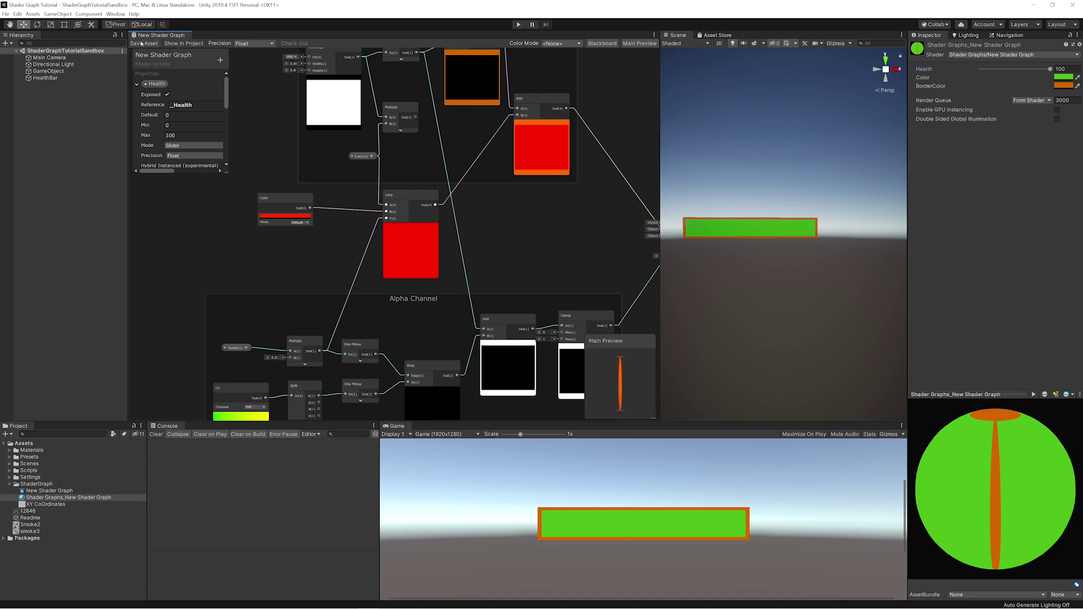
left_click(142, 44)
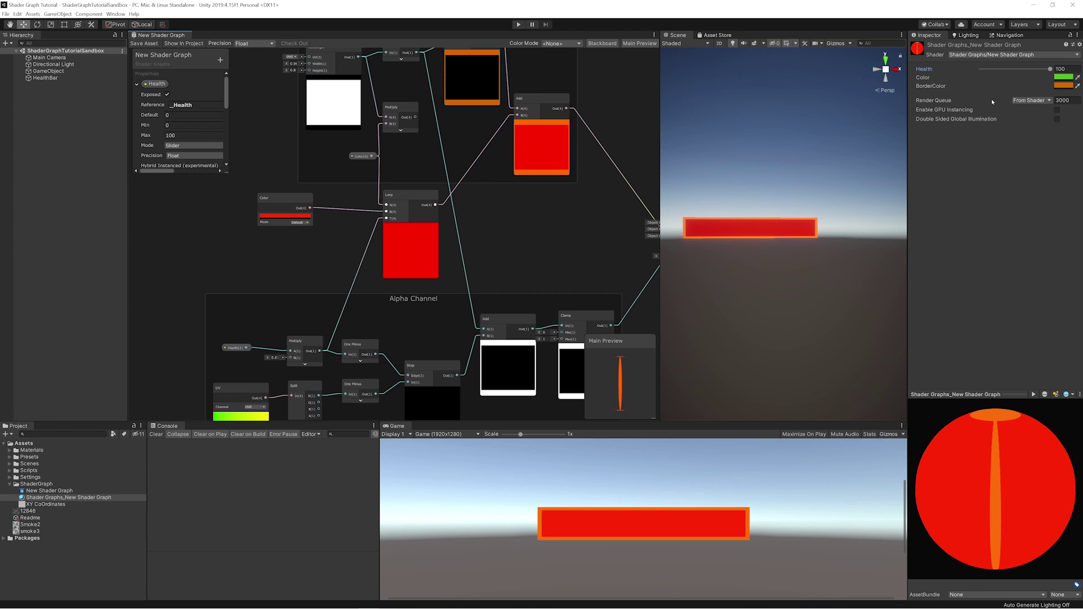
mouse_move(1049, 68)
left_mouse_down()
mouse_move(967, 70)
mouse_move(1050, 69)
left_mouse_up()
Step: Swap the Lerp inputs so the Color node feeds A and the Color property feeds B, then save and test the Health slider
left_click_drag(373, 157, 386, 212)
left_click_drag(310, 210, 387, 205)
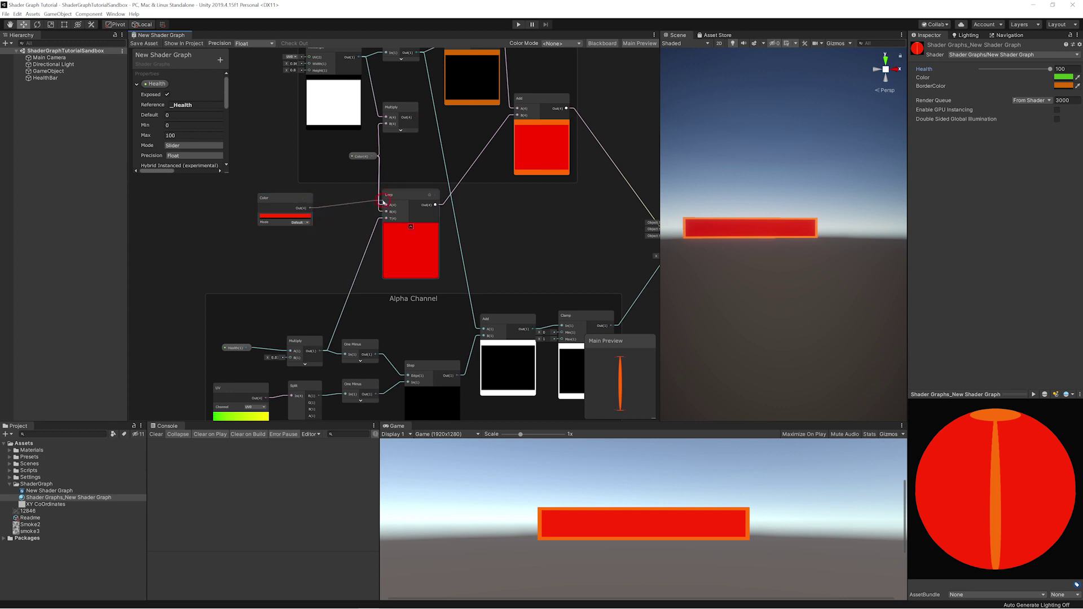
left_click(145, 44)
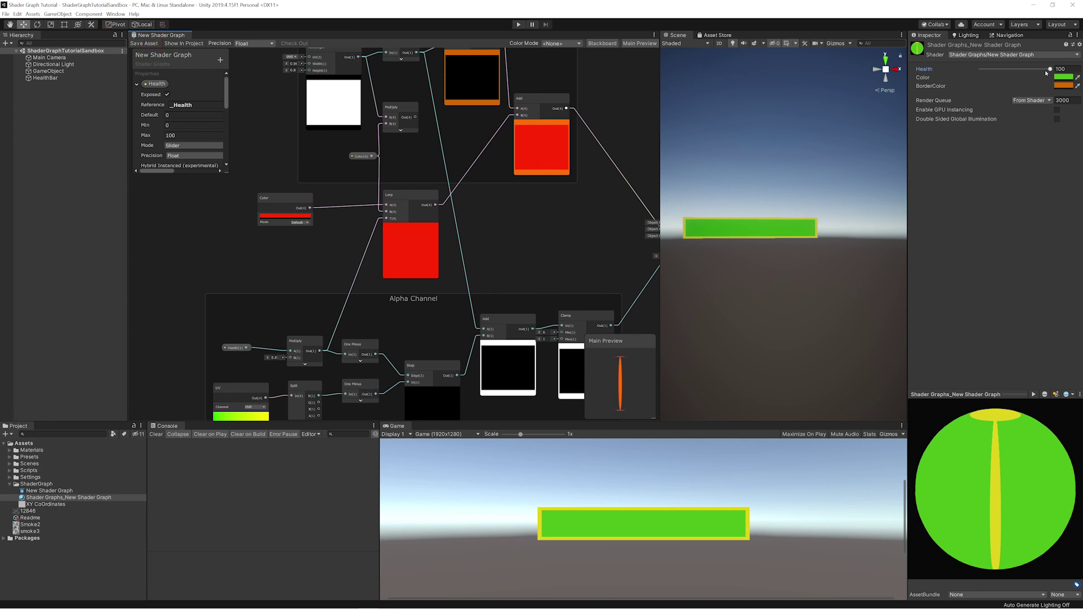
mouse_move(1046, 72)
left_mouse_down()
mouse_move(980, 71)
mouse_move(1052, 71)
left_mouse_up()
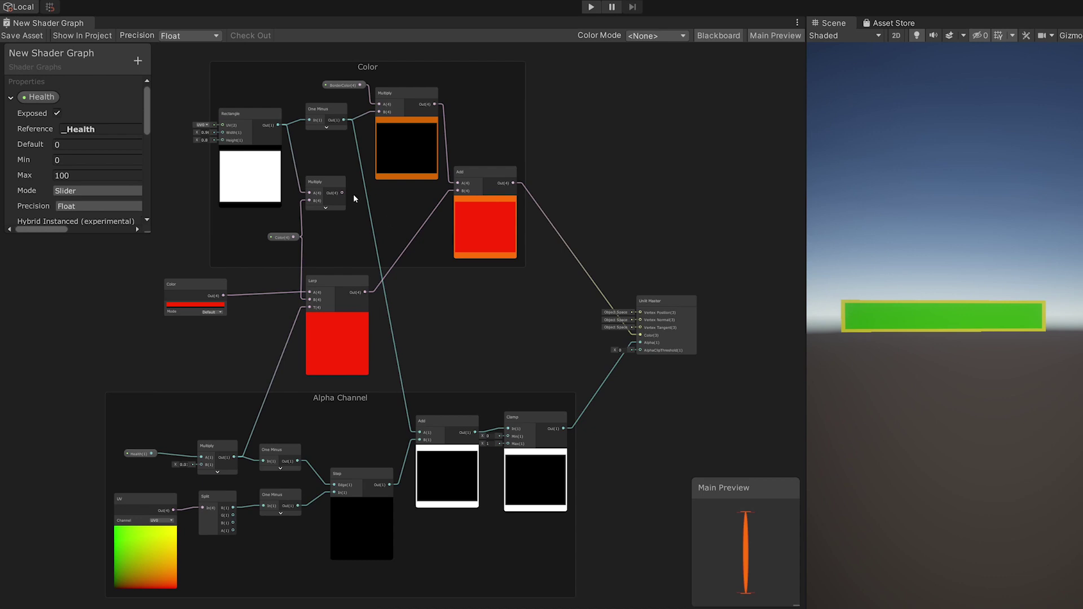
Step: Rearrange the nodes to route the Lerp output through the lower Multiply's B input into the Add node's B input, and test the Health slider
mouse_move(302, 154)
left_mouse_down()
mouse_move(295, 188)
mouse_move(353, 164)
left_mouse_up()
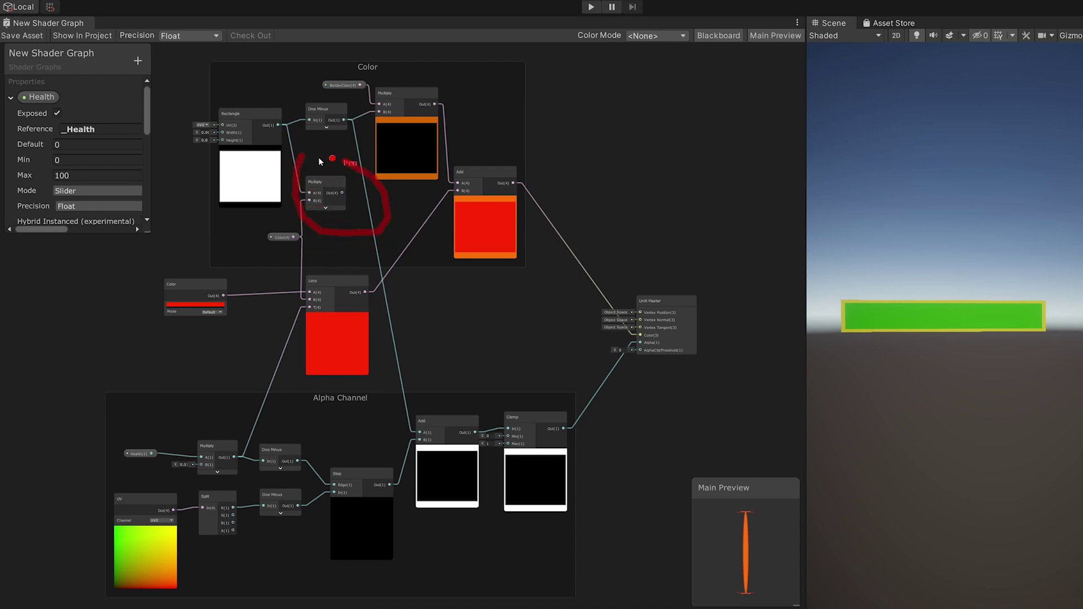
key("Escape")
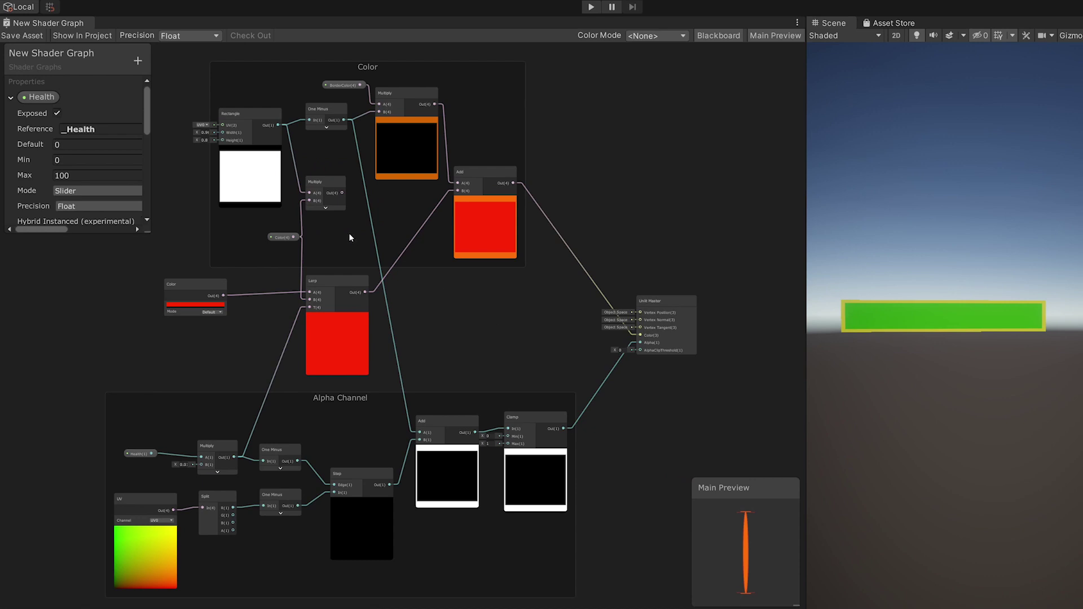
left_click_drag(271, 237, 229, 240)
left_click_drag(318, 190, 377, 205)
left_click_drag(370, 278, 458, 191)
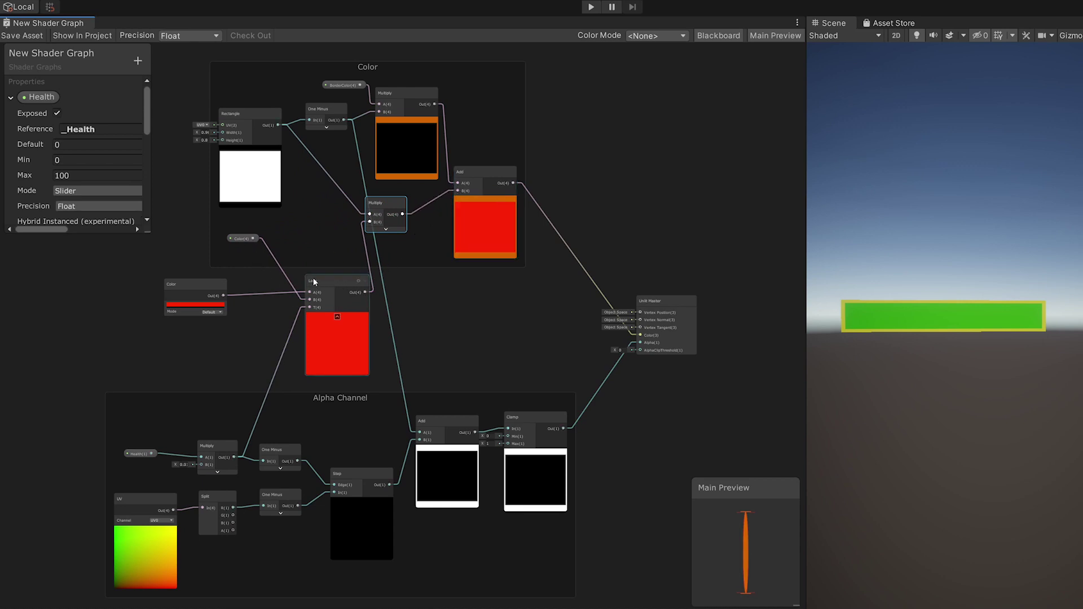
left_click_drag(323, 281, 282, 280)
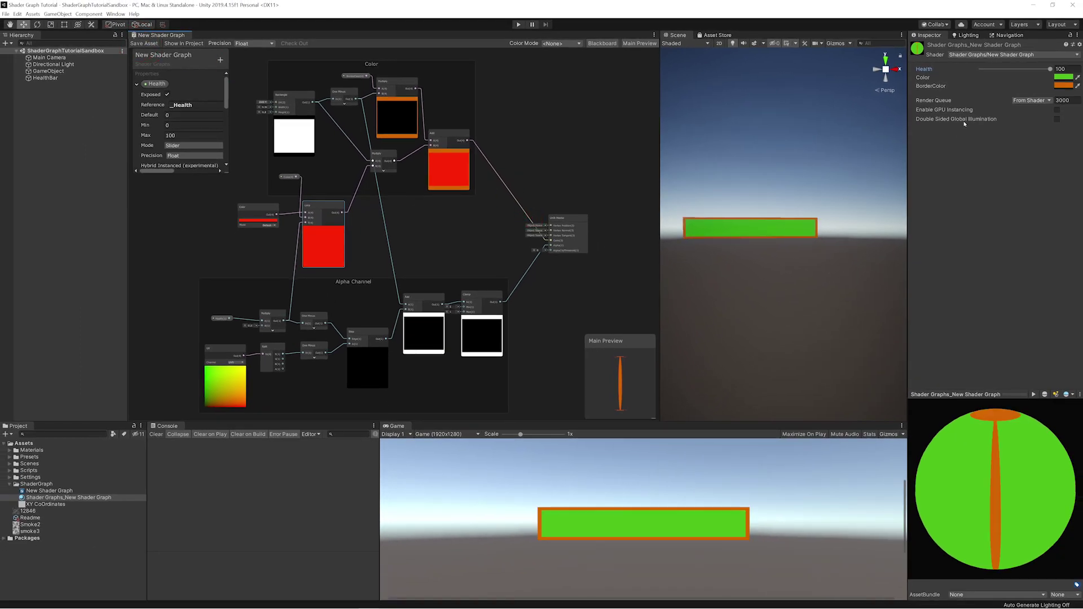
mouse_move(1050, 69)
left_mouse_down()
mouse_move(981, 74)
mouse_move(1073, 83)
mouse_move(980, 84)
mouse_move(1071, 84)
left_mouse_up()
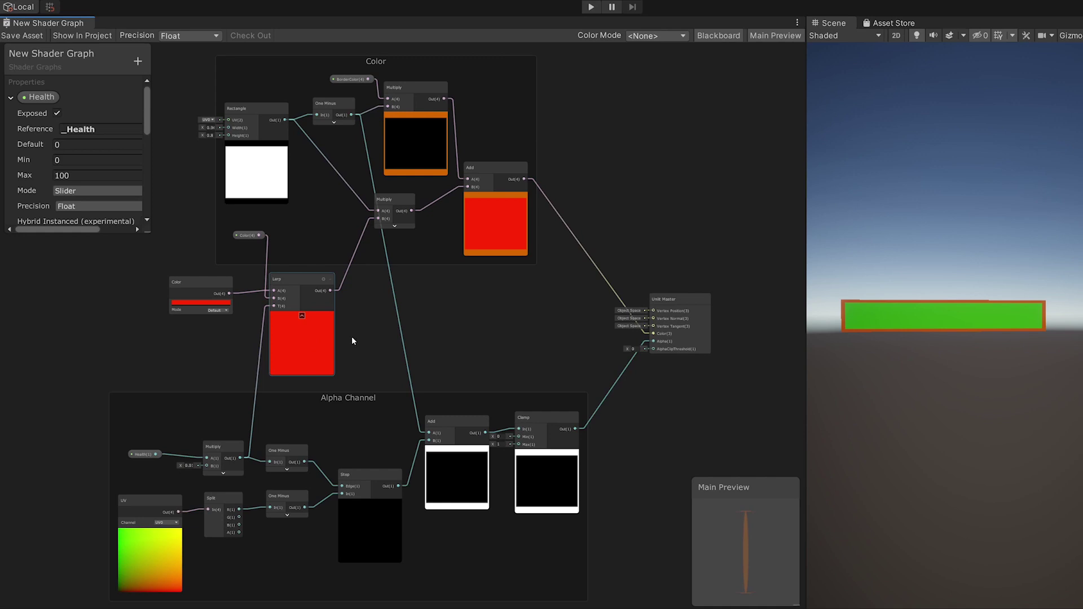
Step: Collapse the Health property's settings and convert the red Color node feeding the Lerp into a property
middle_click_drag(351, 336, 378, 349)
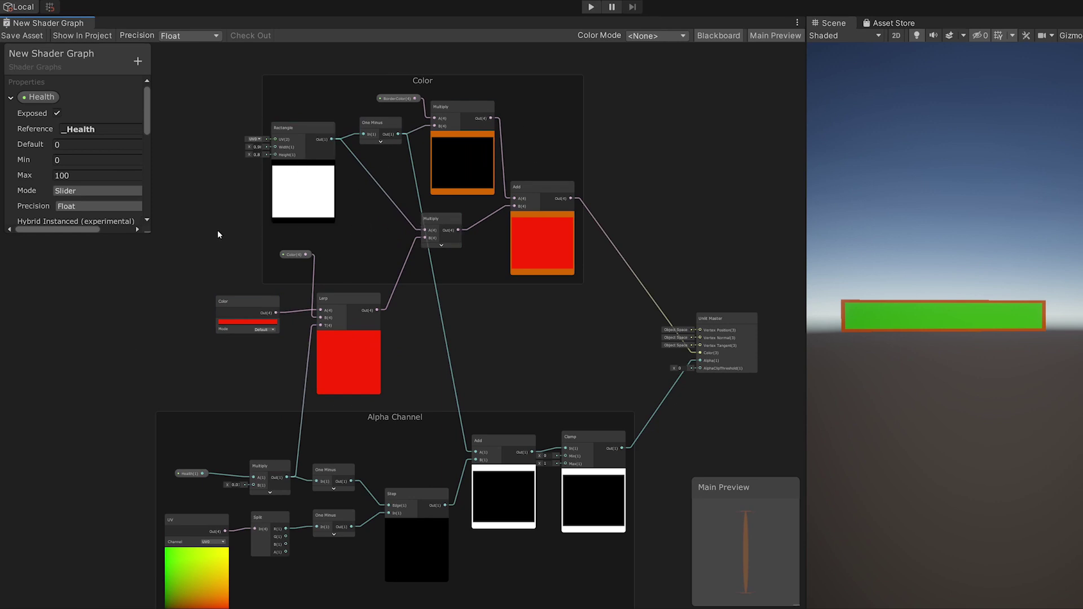
left_click(10, 97)
left_click(20, 116)
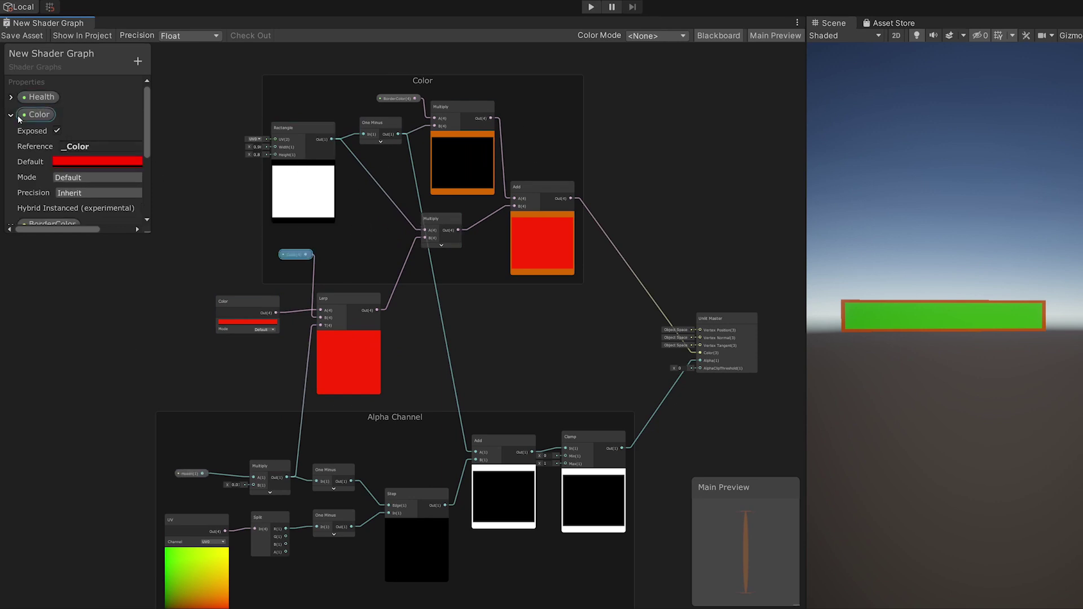
left_click(239, 304)
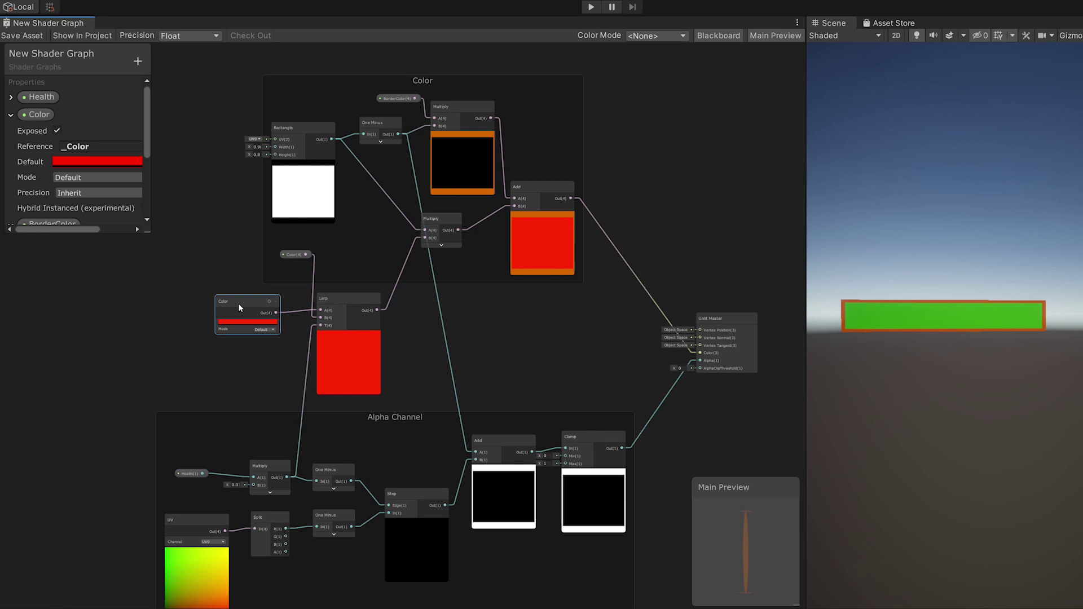
right_click(239, 308)
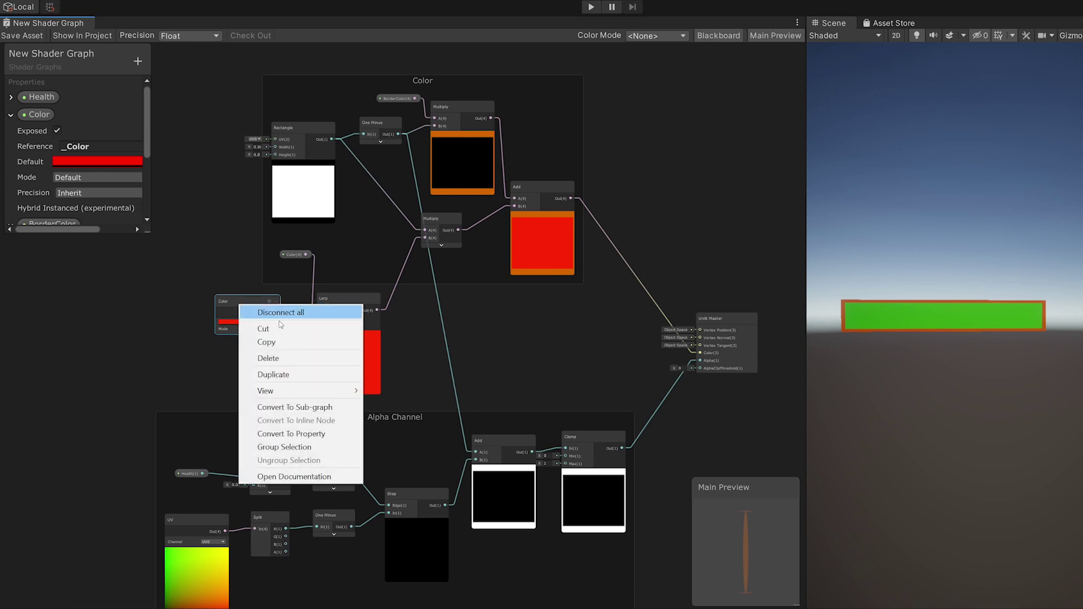
left_click(305, 435)
Step: Set the Color (1) property's reference name to _Internal_Color_2
left_click_drag(148, 129, 148, 157)
scroll(148, 164, "down", 2)
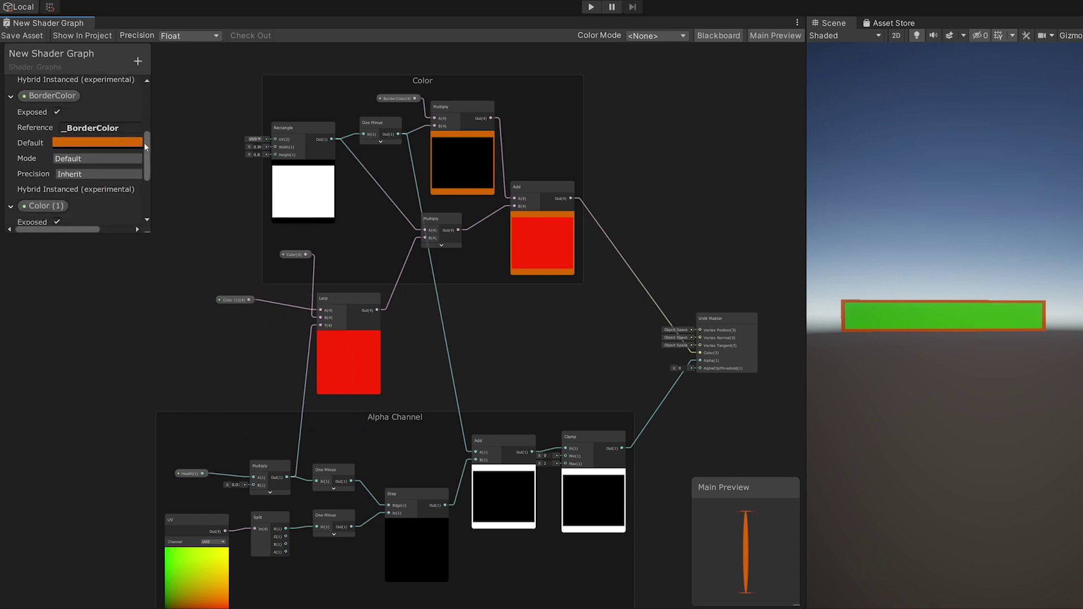
scroll(148, 161, "down", 2)
scroll(148, 161, "down", 1)
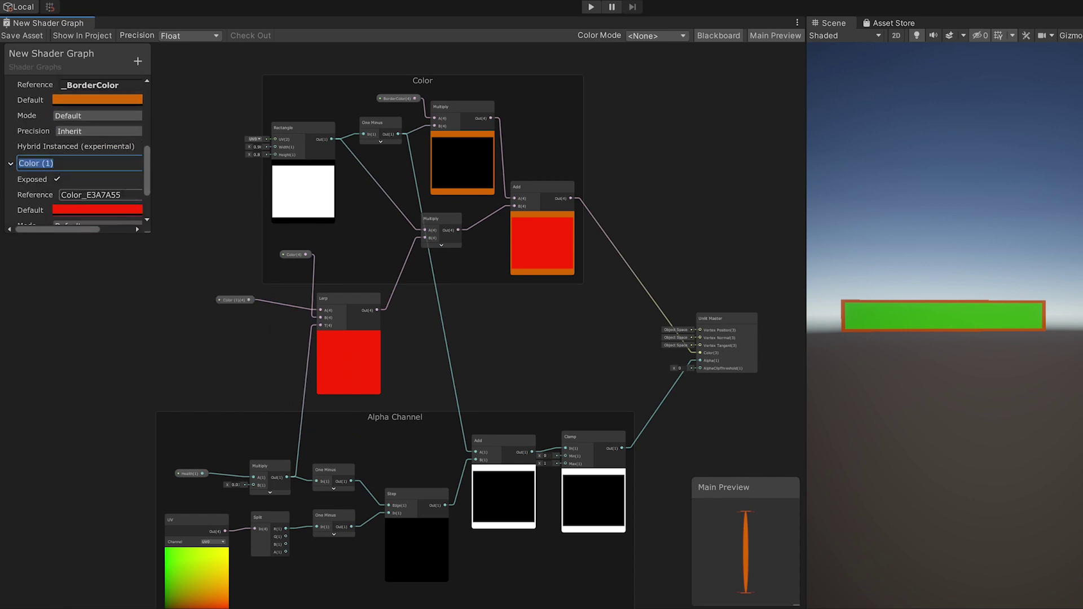
left_click_drag(121, 194, 2, 186)
type("Internal")
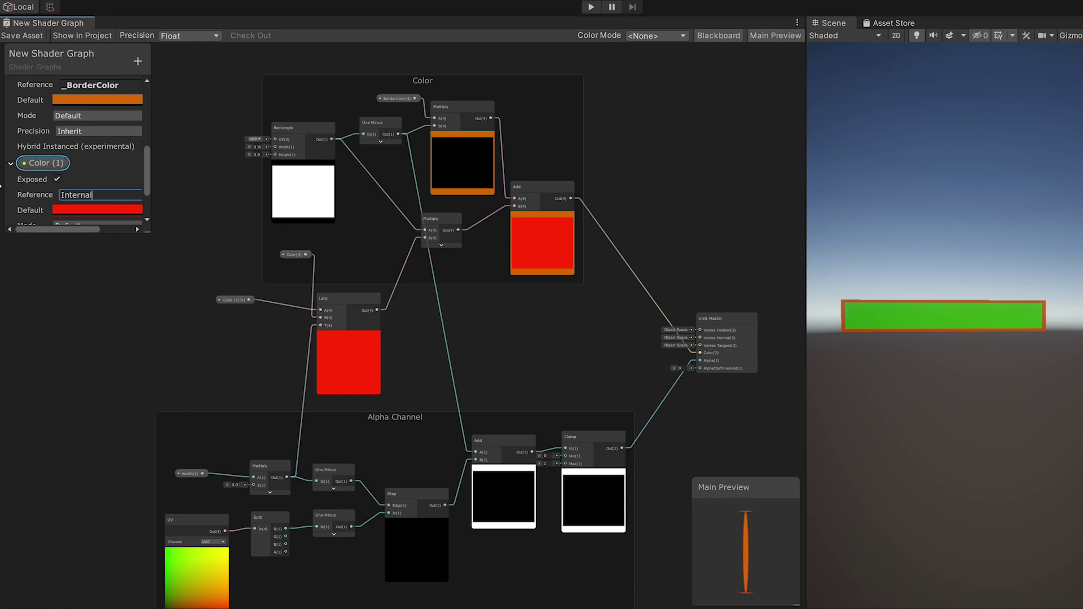
type("_Color_2")
key("Return")
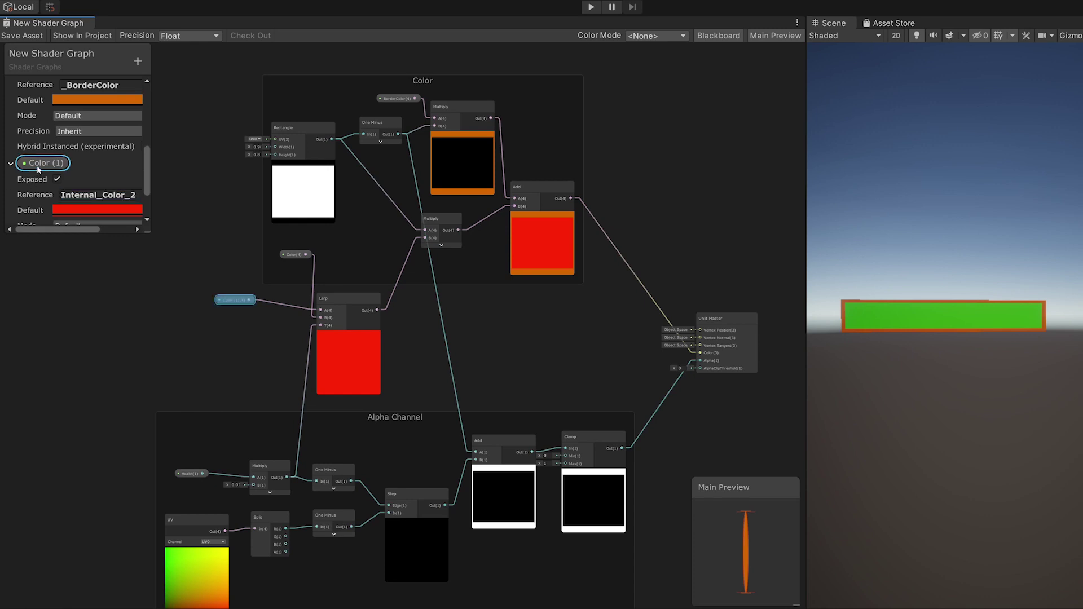
left_click(60, 195)
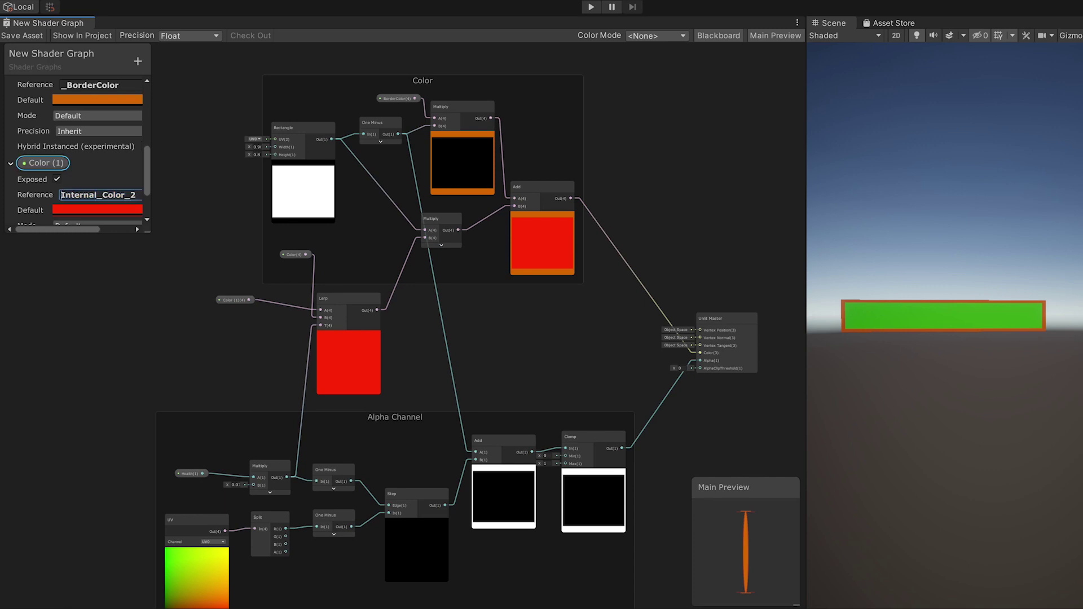
type("_")
key("Return")
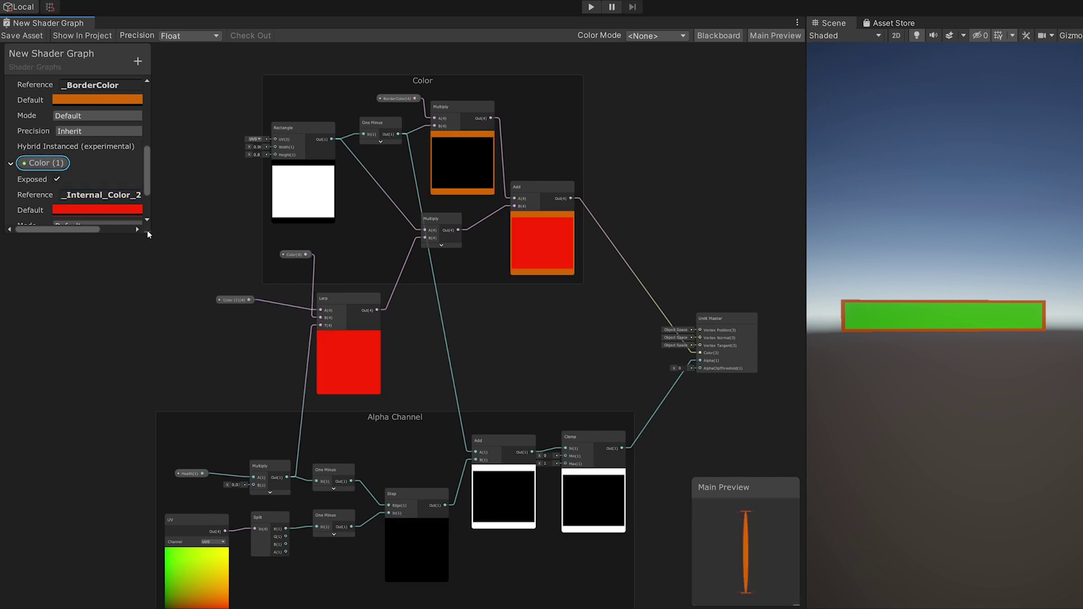
Step: Widen the Blackboard and rename the Color (1) property to Internal Color 2
left_click_drag(147, 229, 173, 251)
double_click(43, 163)
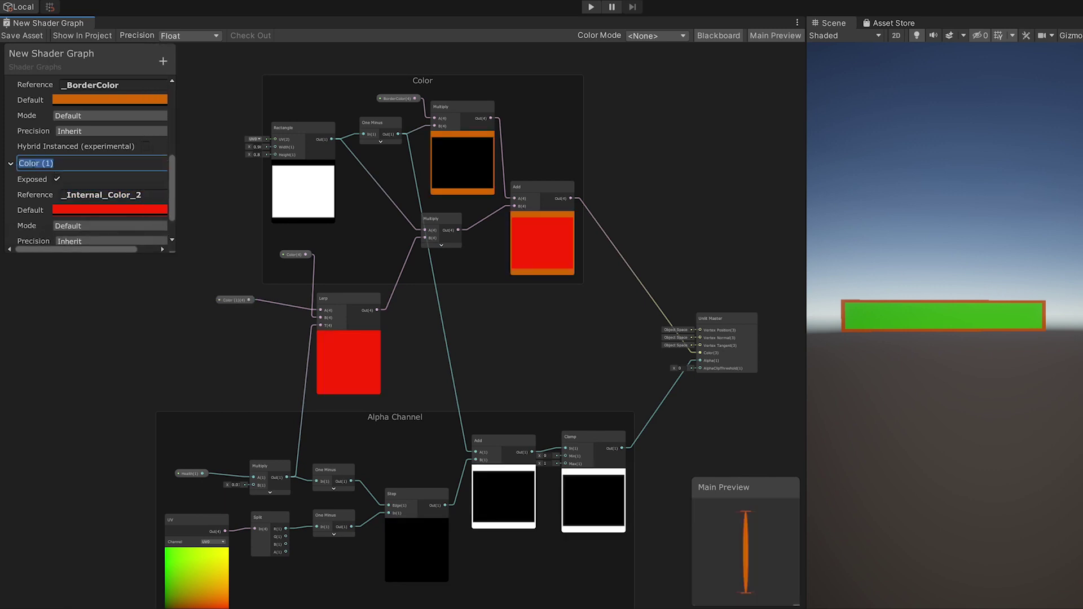
type("Internal Color")
key("Return")
Step: Rename the Color property to Internal Color 1 and select the start of its reference name
scroll(32, 164, "up", 5)
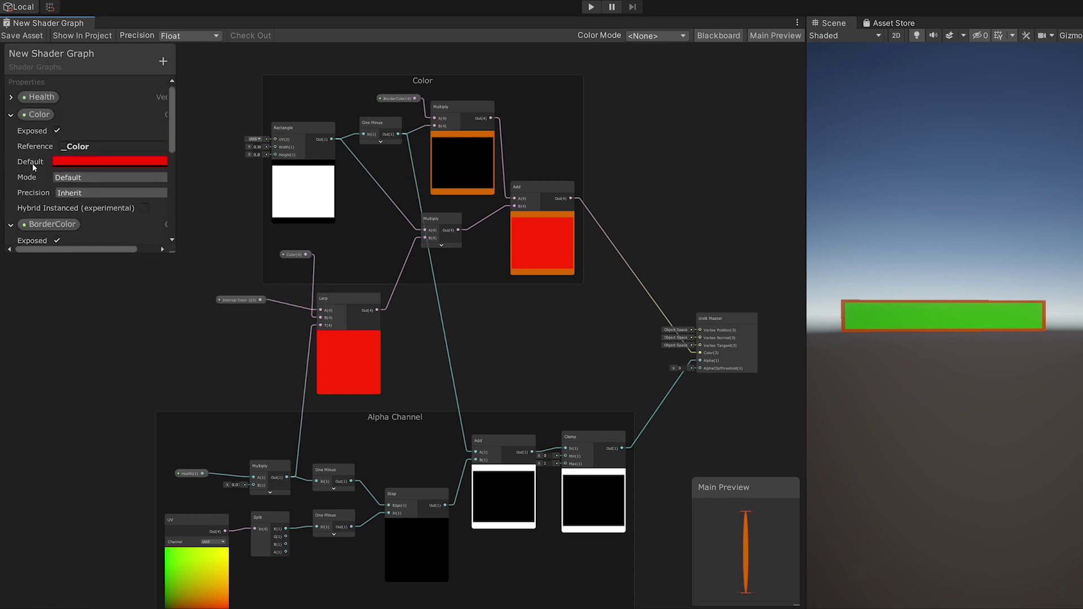
left_click(38, 116)
double_click(38, 116)
type("I")
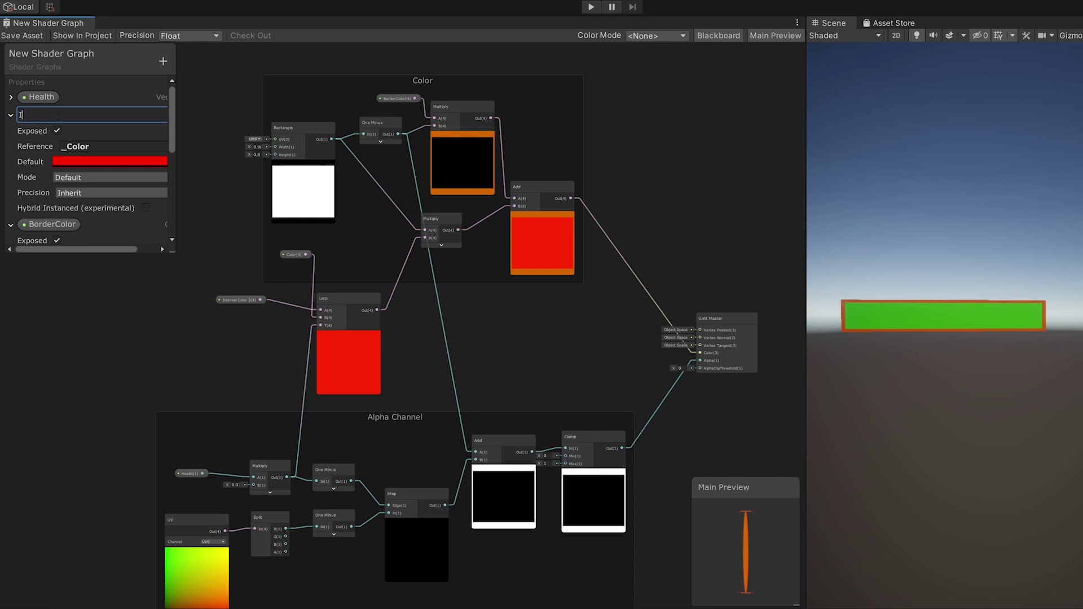
type("nternal Color 1")
key("Return")
left_click_drag(61, 147, 68, 146)
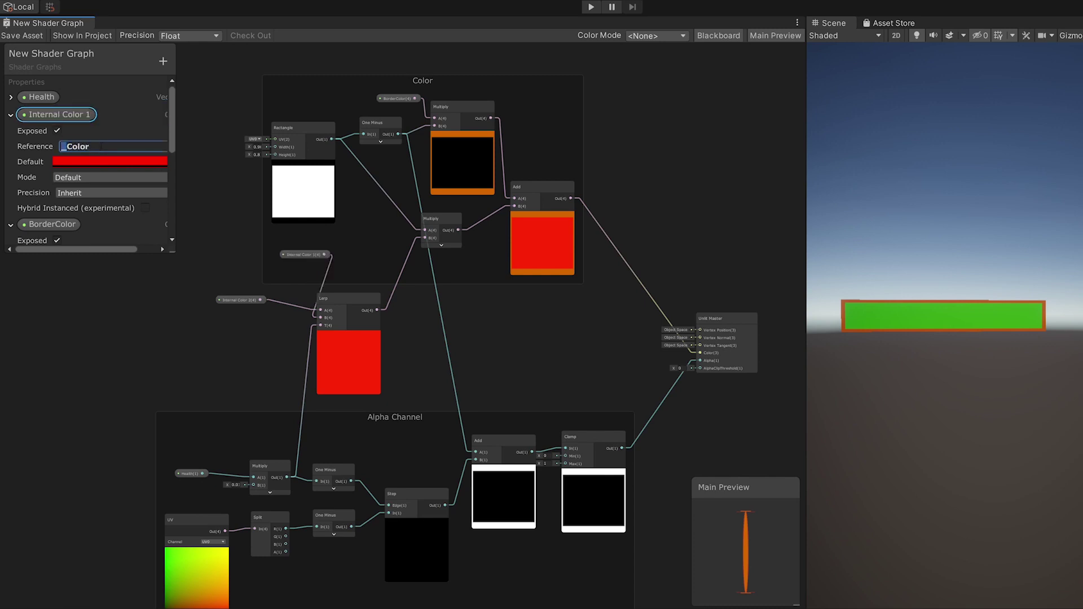
Step: Collapse the expanded property settings, move Internal Color 2 directly below Internal Color 1, and save the graph
left_click(11, 114)
left_click(11, 132)
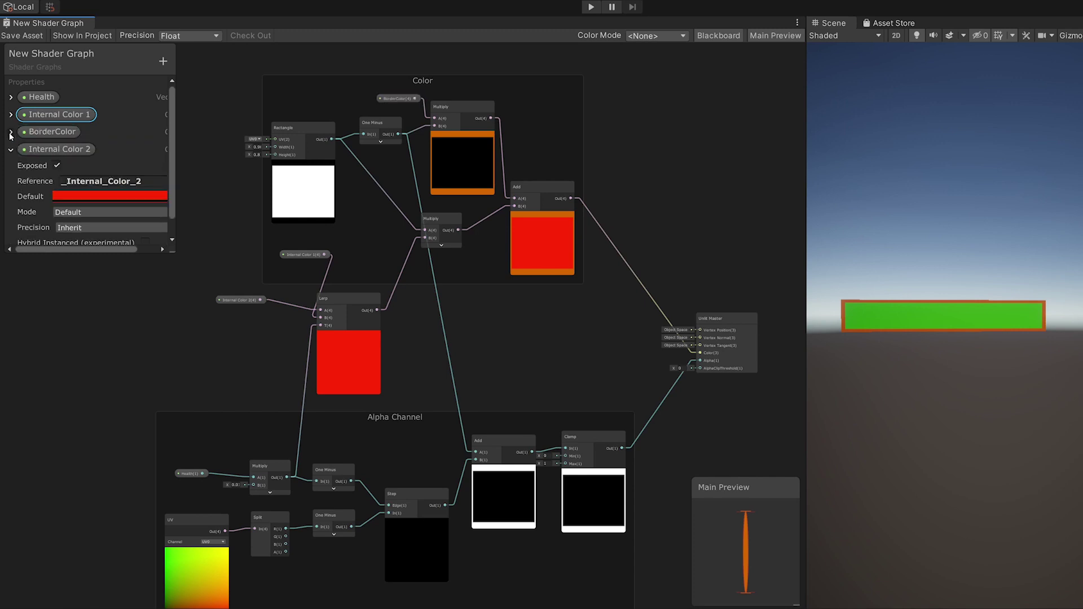
left_click_drag(54, 149, 26, 145)
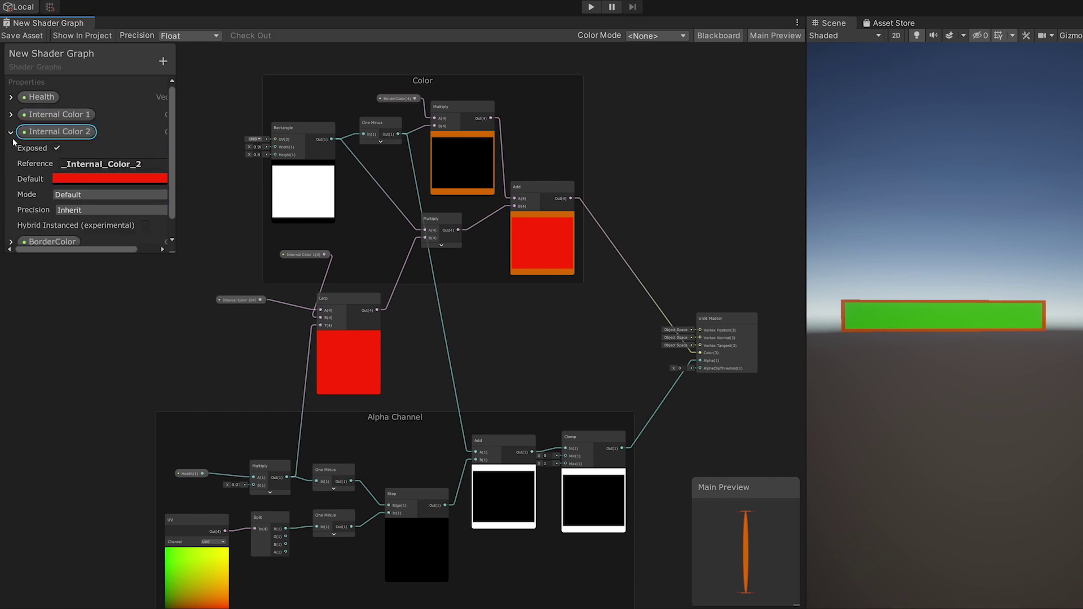
left_click(10, 131)
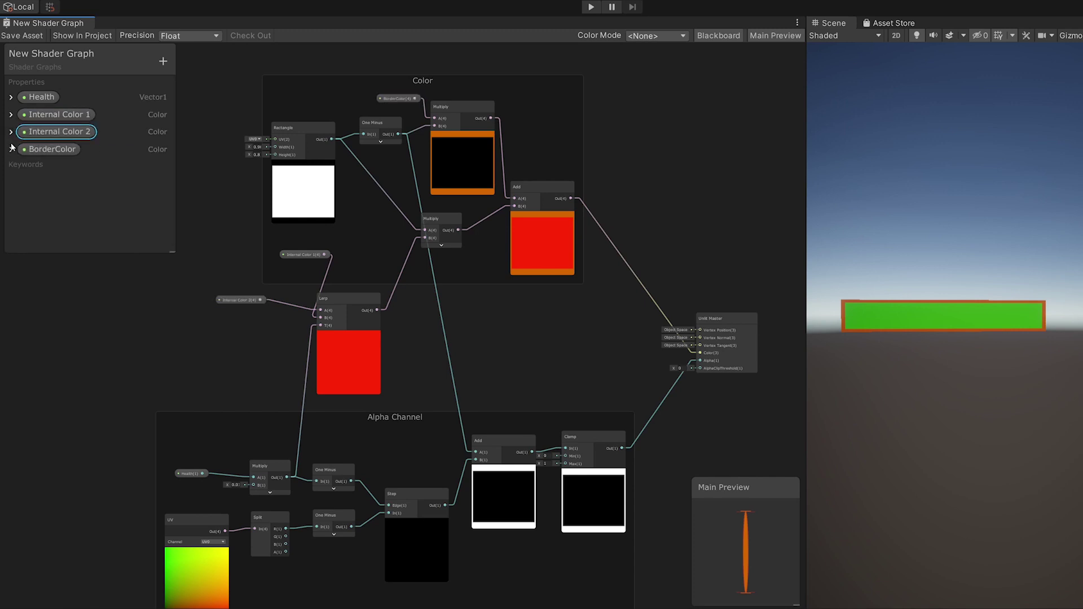
left_click(17, 38)
Step: Collapse the Lerp node's preview and move the Lerp and its internal color property nodes into the Color group
left_click(349, 334)
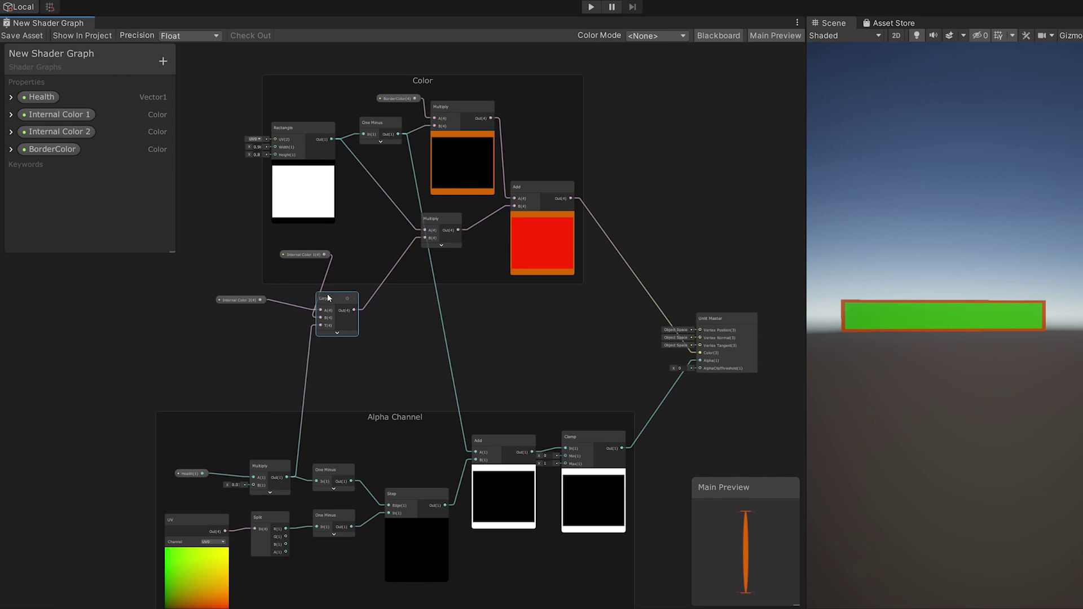
left_click_drag(330, 297, 368, 236)
left_click_drag(245, 300, 306, 239)
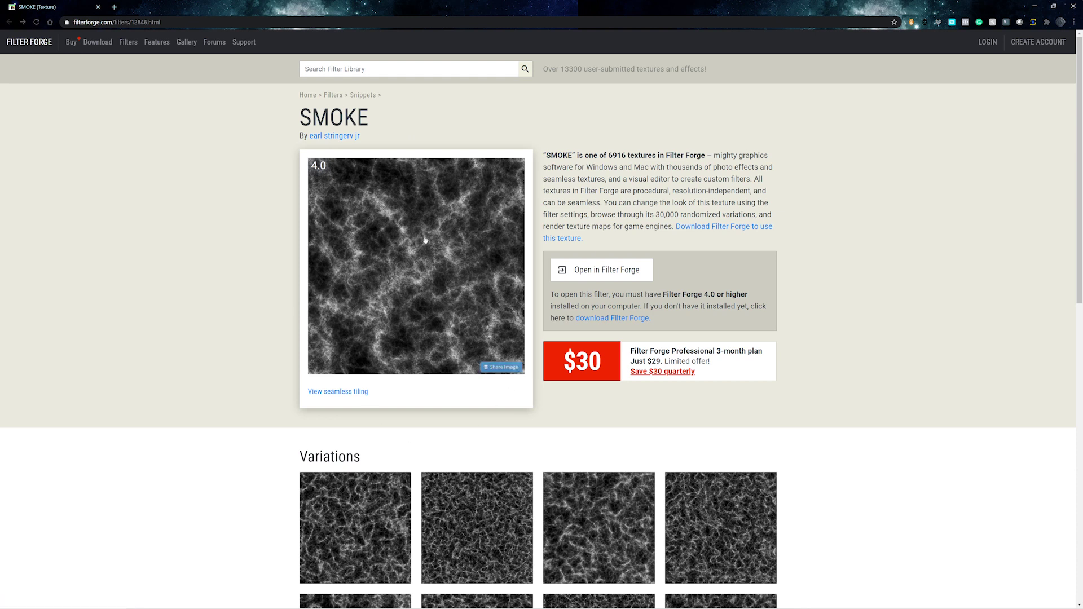
Step: Close the smoke texture web page, switch to Unity, and add the 12846 texture as a Sample Texture 2D node below the Color group
left_click(98, 7)
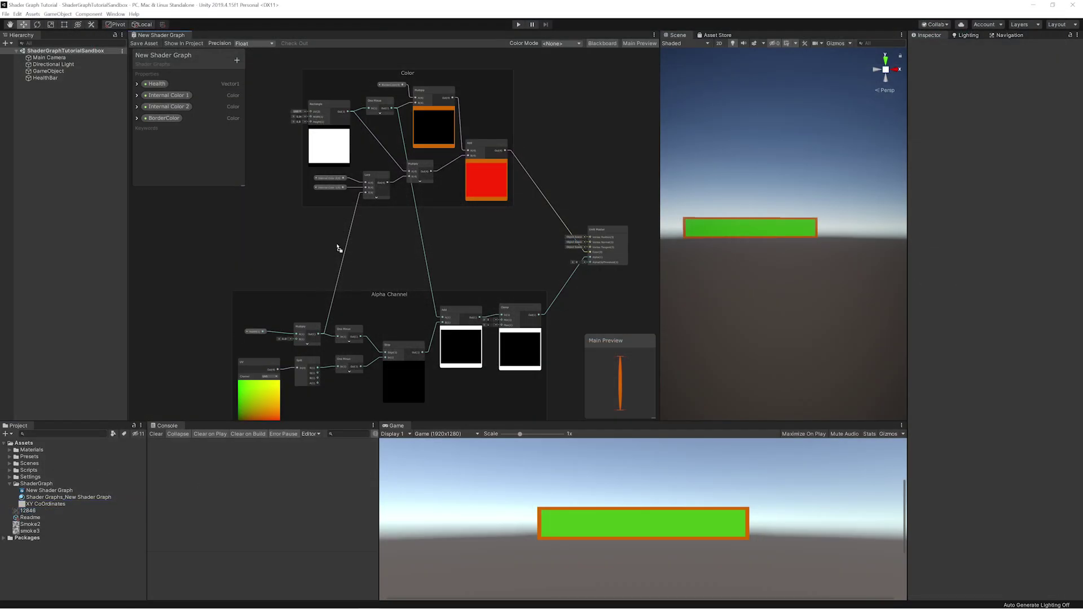
mouse_move(338, 248)
left_mouse_down()
mouse_move(331, 242)
mouse_move(355, 228)
mouse_move(352, 246)
left_mouse_up()
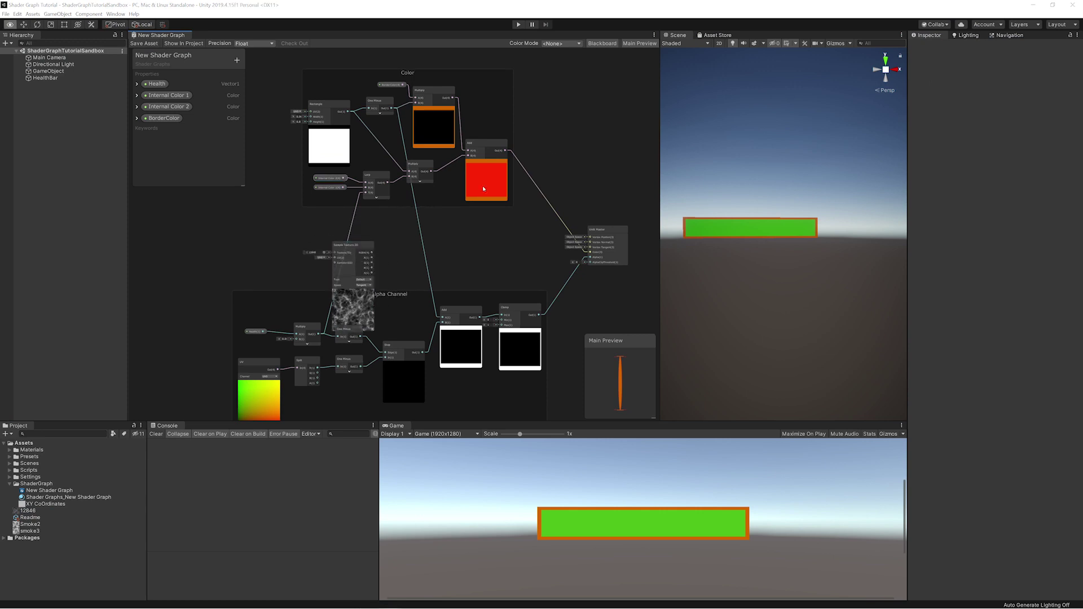
left_click_drag(337, 251, 405, 225)
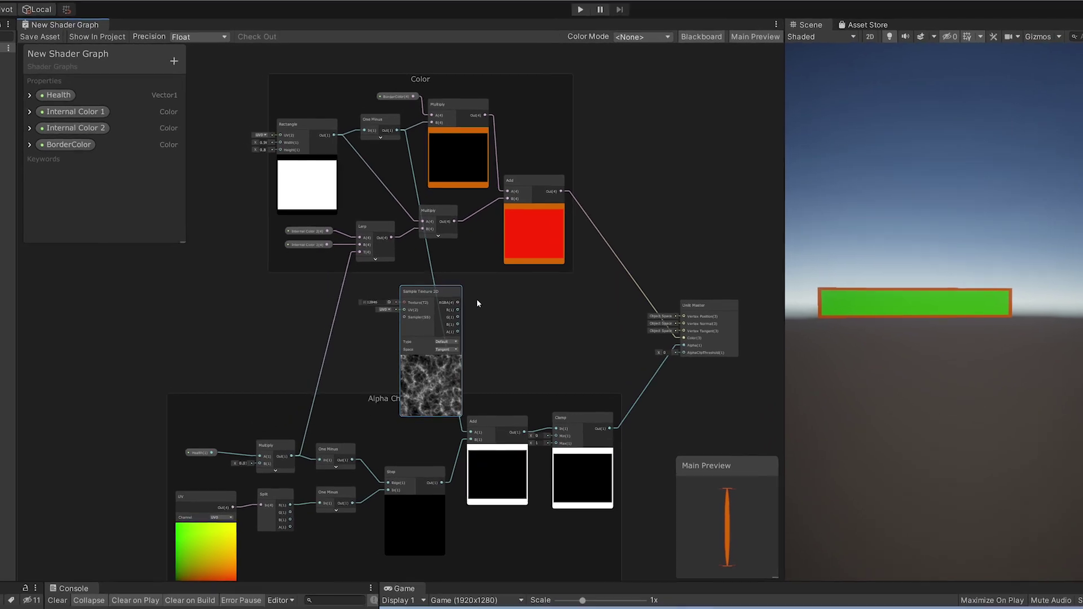
Step: Add a Multiply node combining the fill color Multiply (A) with the texture's RGBA (B), route it into the Add node's B input, and save
right_click(480, 304)
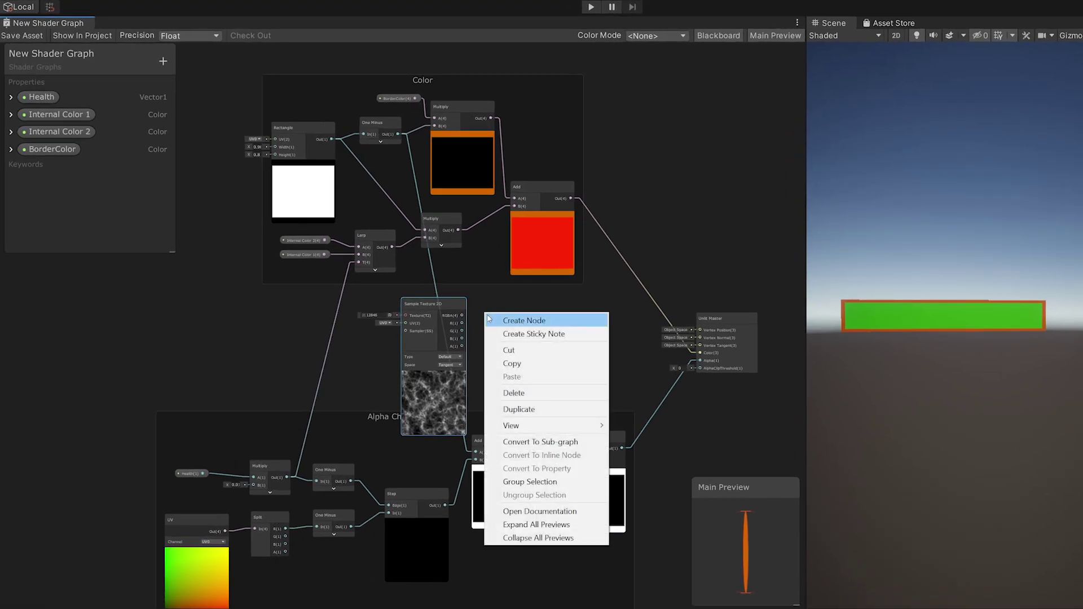
left_click(490, 319)
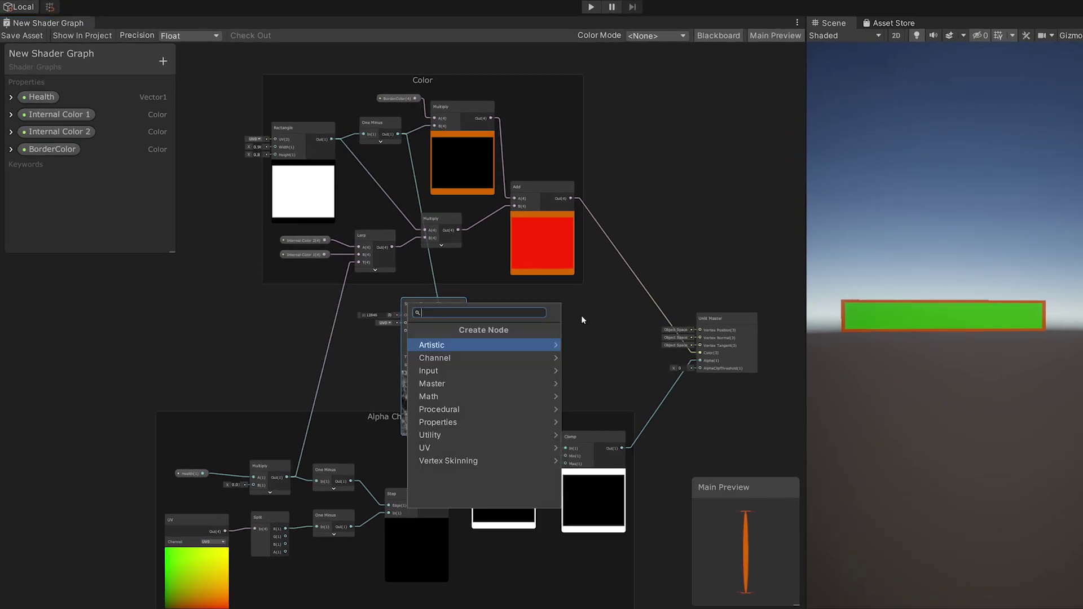
type("mu")
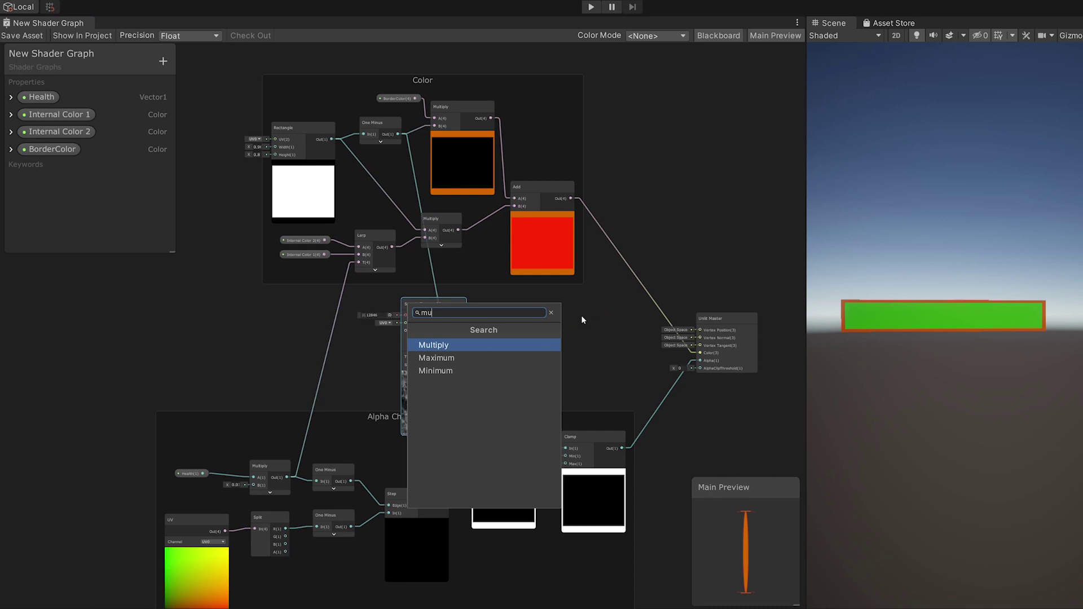
type("l")
key("Return")
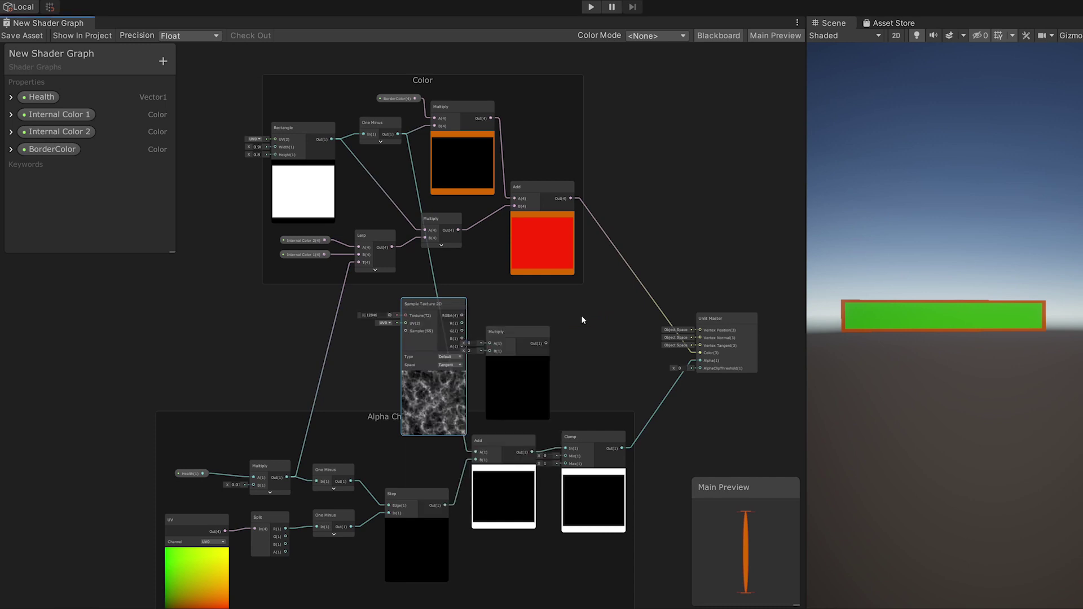
left_click_drag(524, 330, 483, 293)
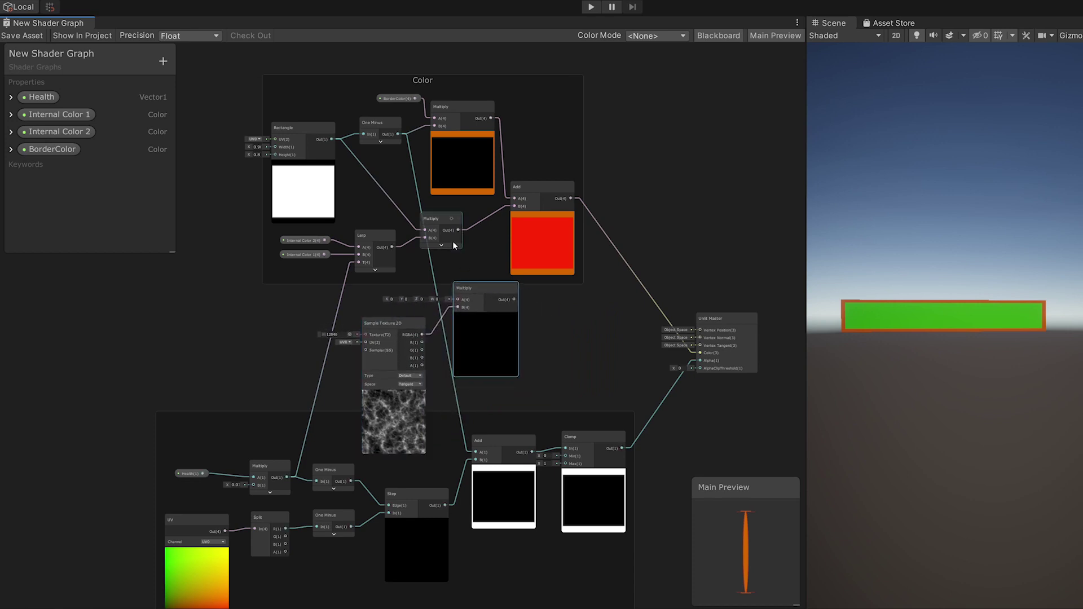
left_click_drag(458, 229, 513, 204)
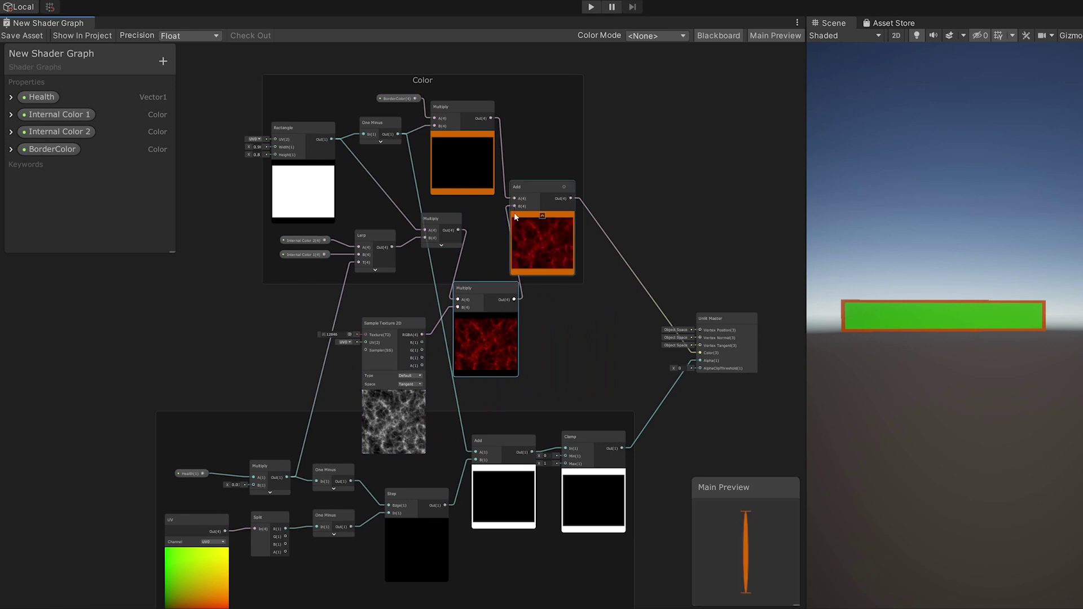
left_click(26, 35)
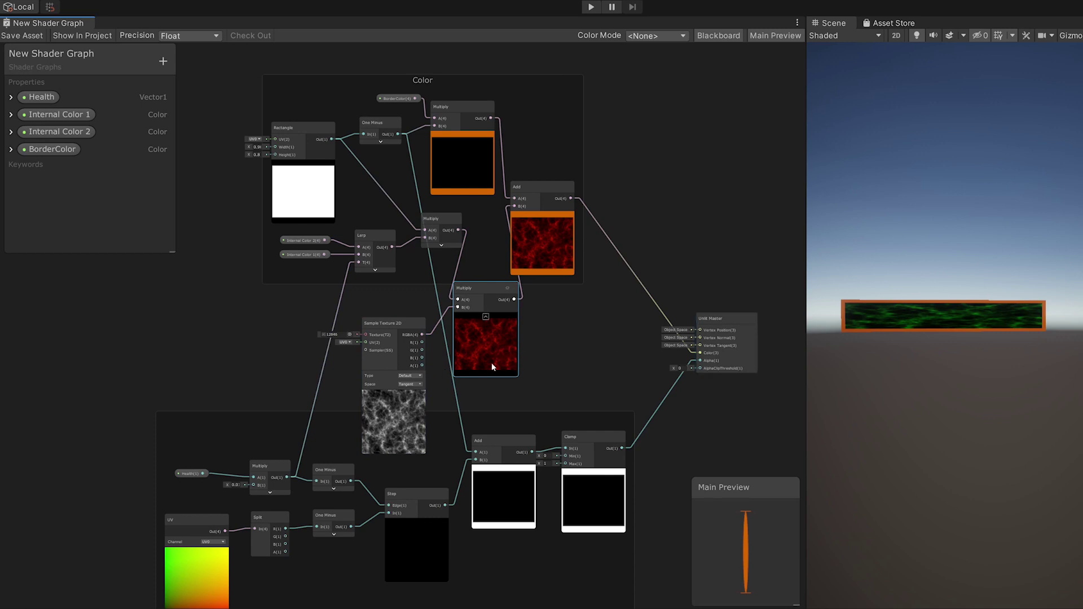
Step: Add a Tiling And Offset node beside the Sample Texture 2D node and connect its output to the texture's UV input
left_click_drag(384, 323, 342, 309)
right_click(172, 317)
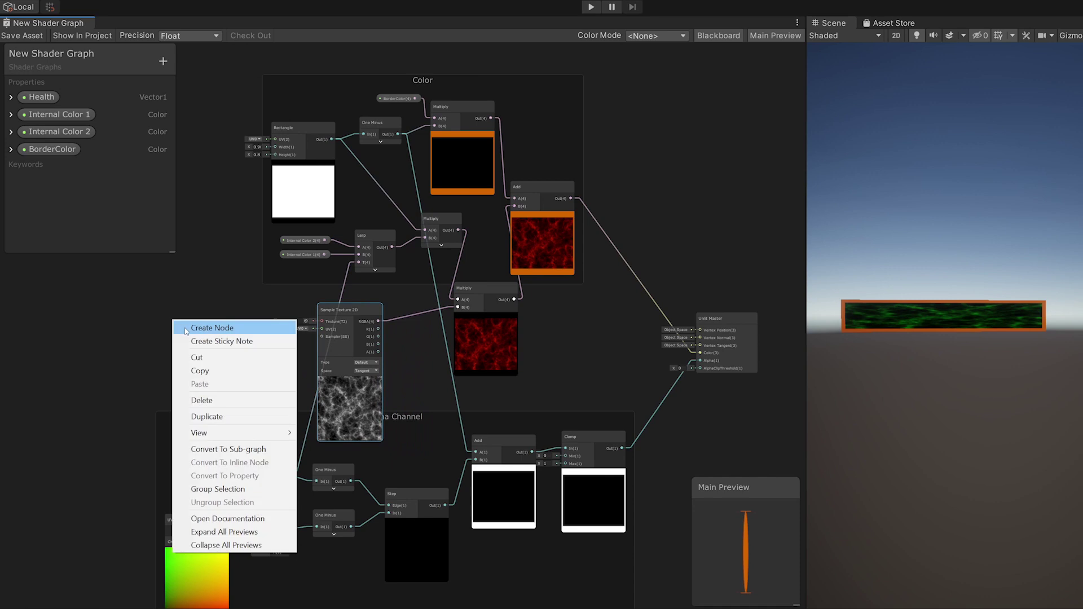
left_click(186, 327)
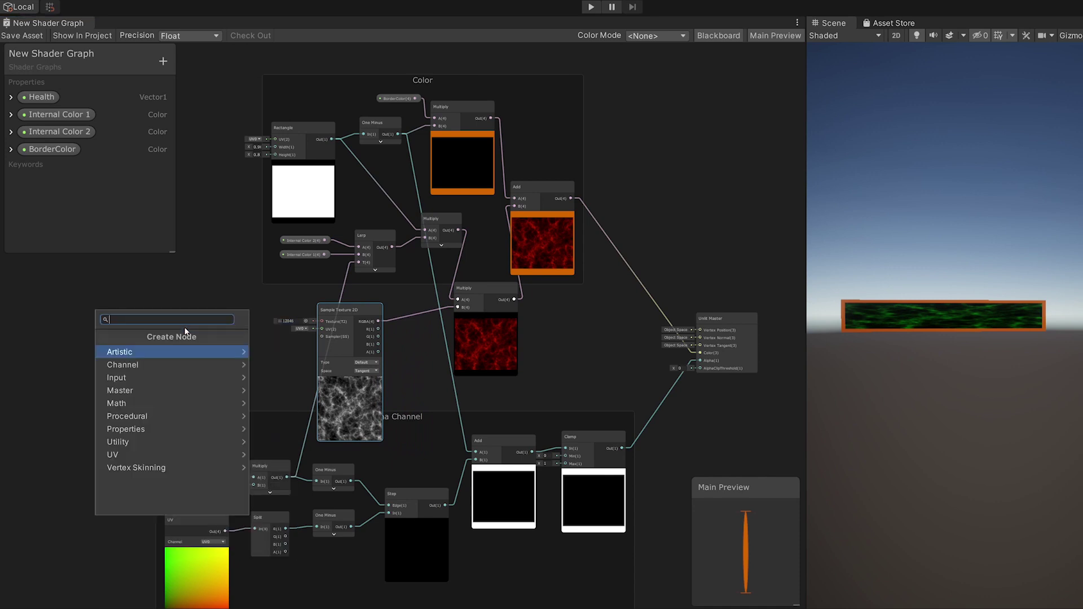
type("tiling")
key("Return")
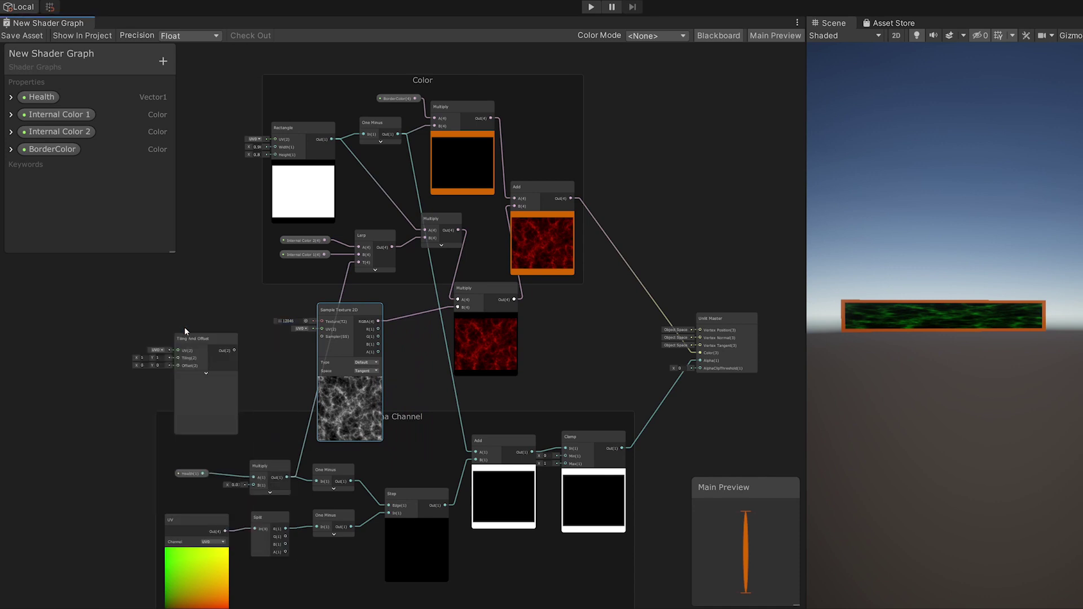
left_click_drag(189, 338, 205, 326)
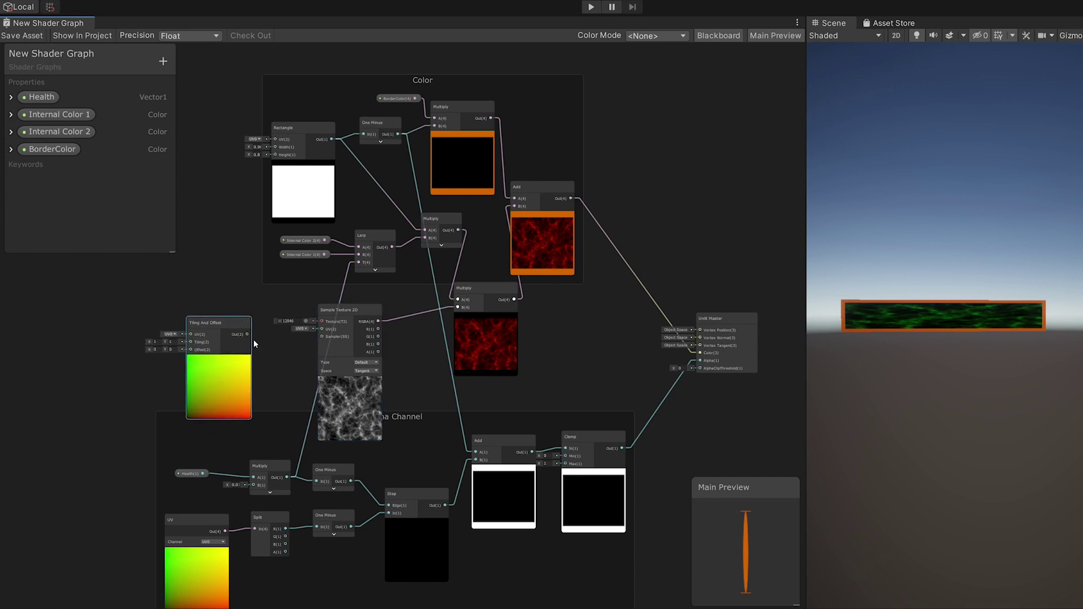
left_click_drag(288, 333, 323, 330)
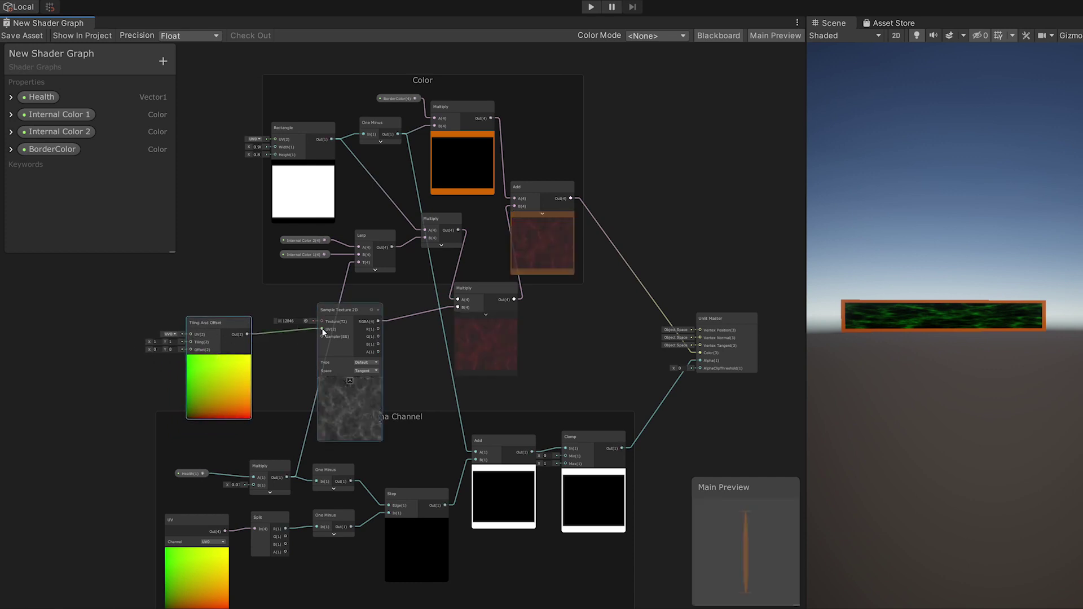
Step: Set the Tiling And Offset node's Tiling X to 3 and save the graph
left_click(156, 342)
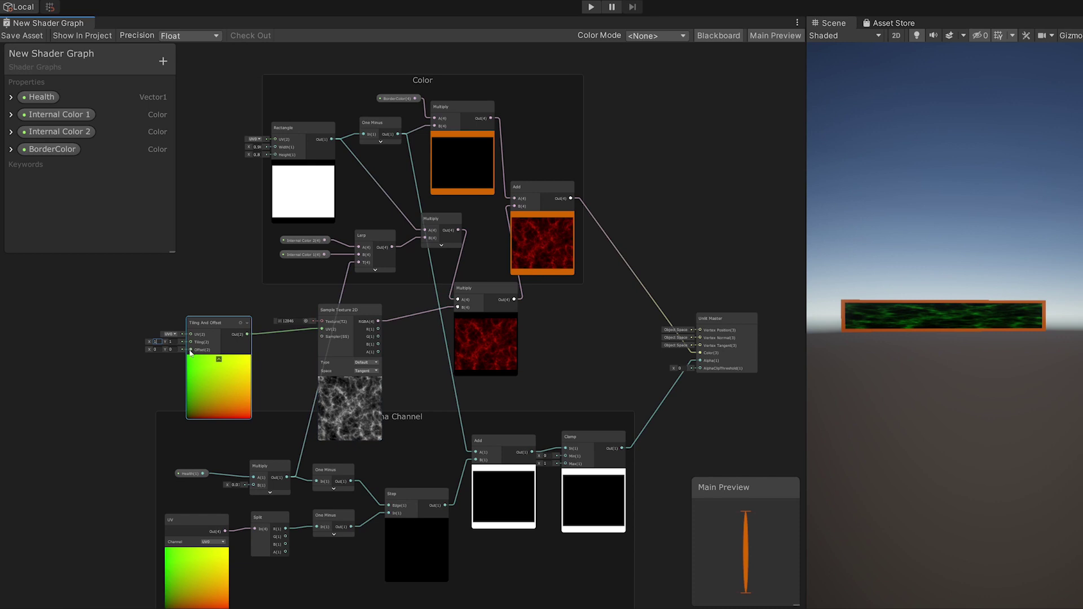
scroll(192, 351, "up", 2)
scroll(192, 351, "up", 2)
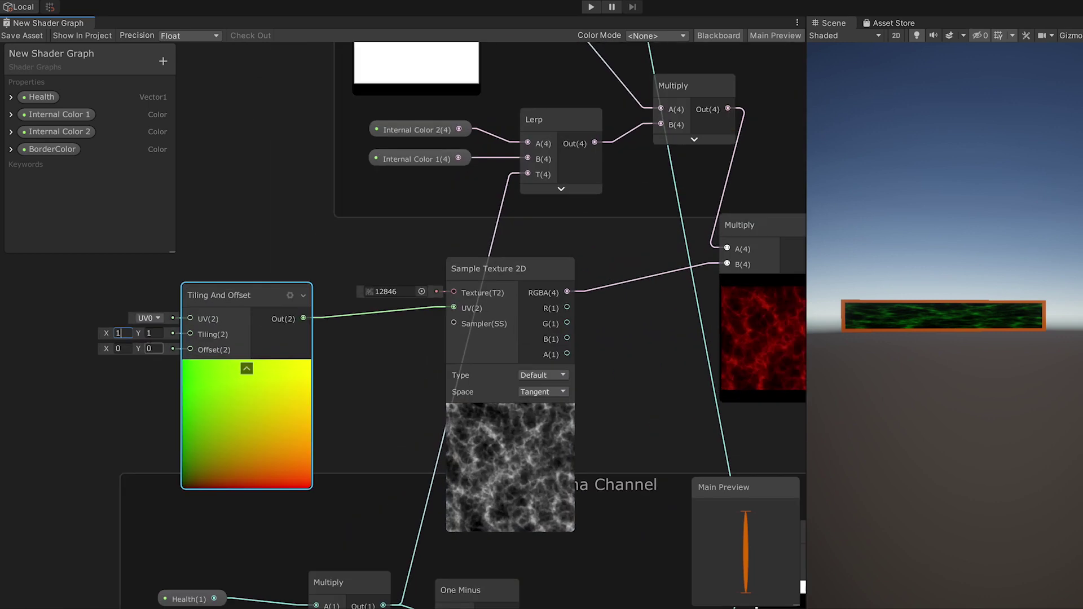
type("3")
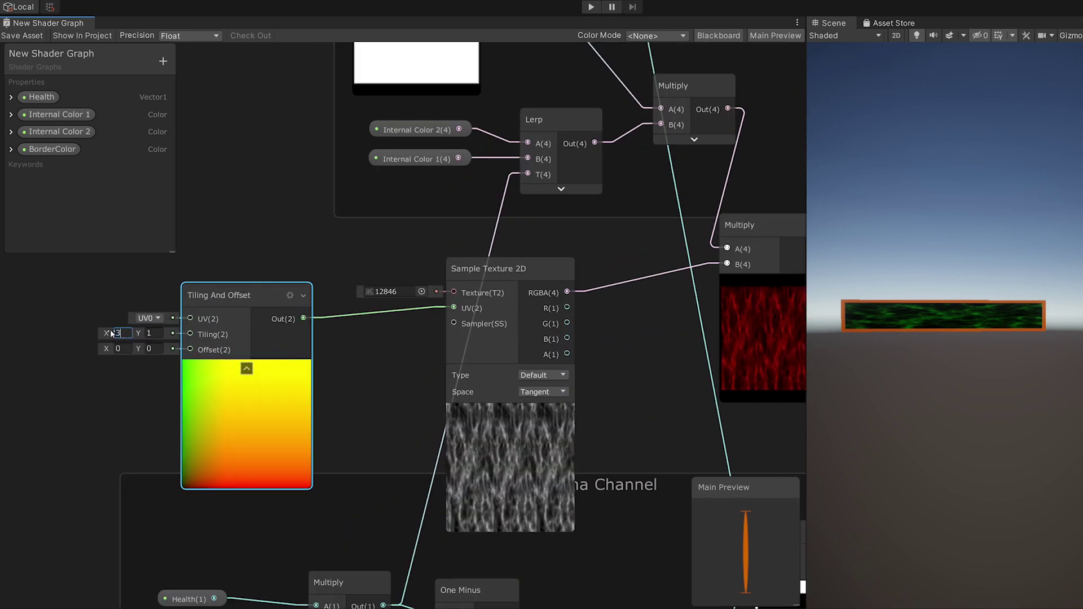
left_click(21, 36)
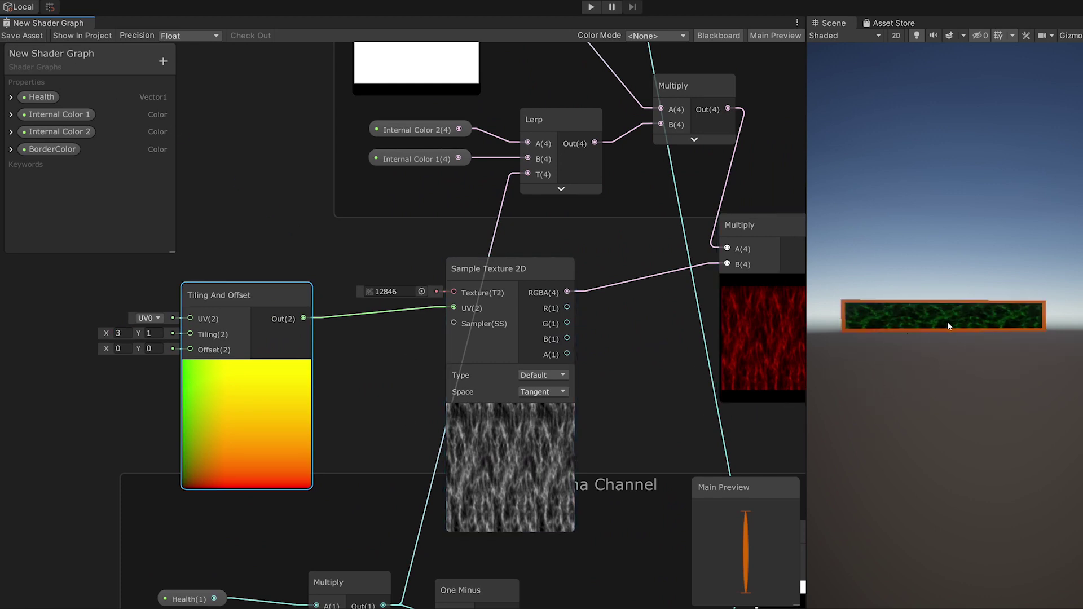
Step: Rearrange the Sample Texture 2D and Tiling And Offset nodes above the Alpha Channel group and collapse their previews
scroll(387, 383, "down", 5)
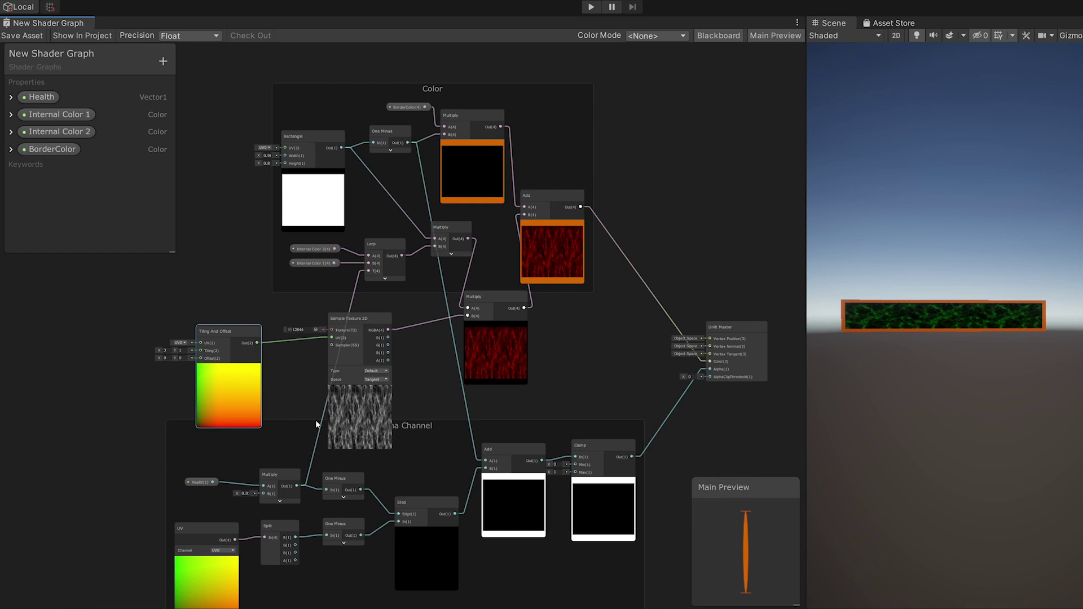
middle_click_drag(293, 381, 433, 424)
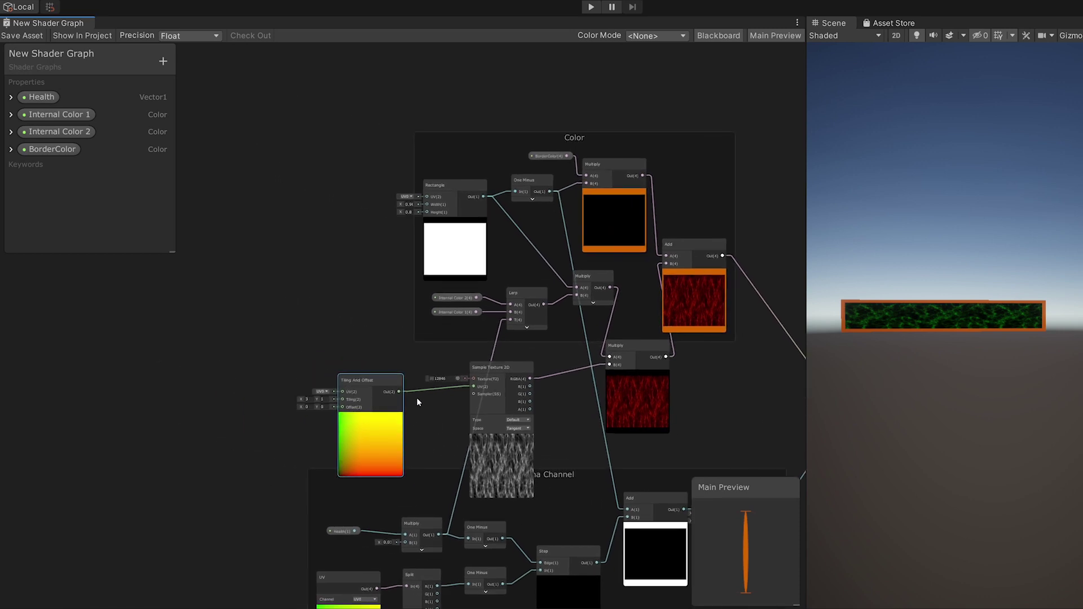
left_click(473, 364)
left_click_drag(473, 365, 464, 357)
left_click(486, 428)
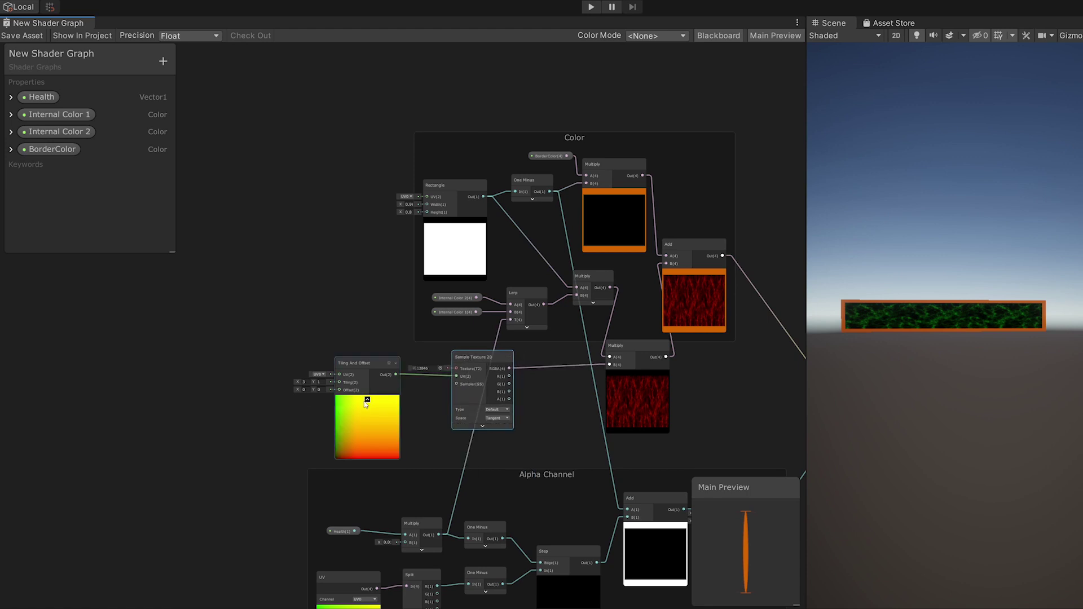
left_click(367, 401)
Step: Add a Time node and connect its Time output to the Tiling And Offset node's Offset input
left_click(243, 375)
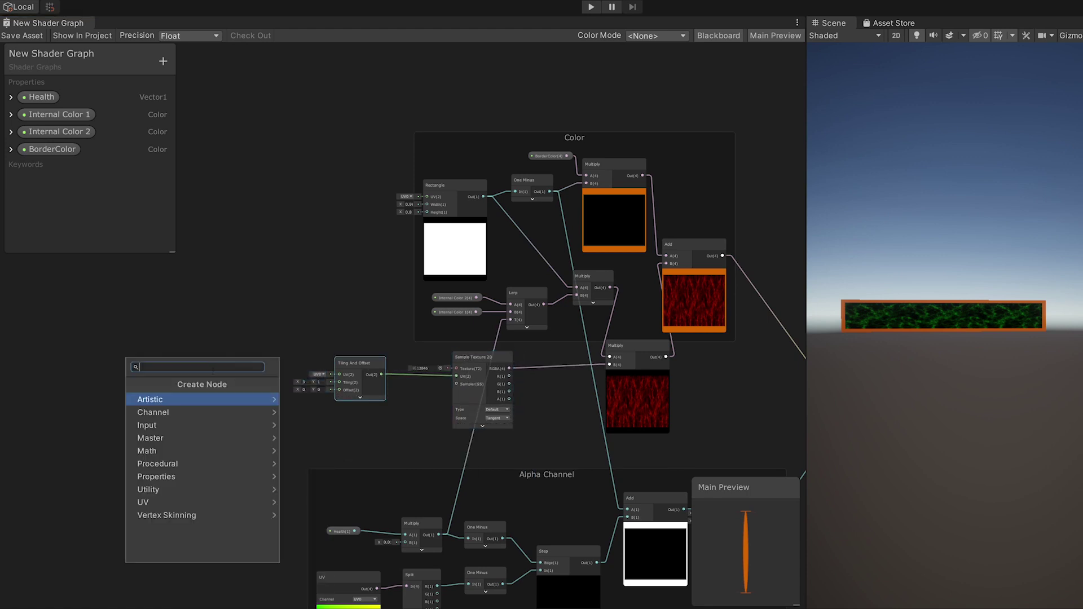
type("time")
key("Return")
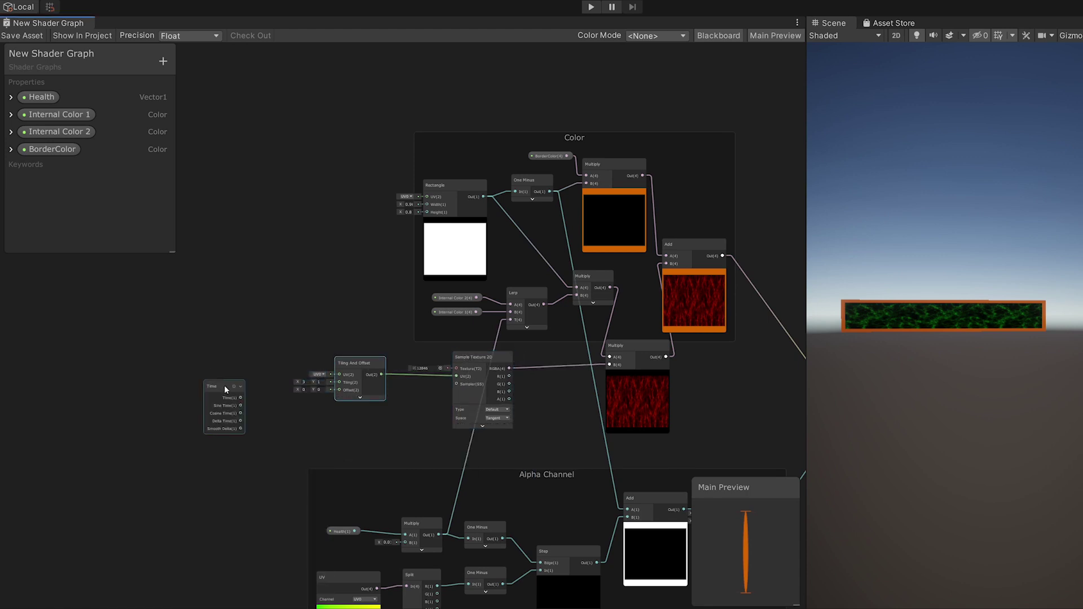
scroll(246, 395, "up", 4)
left_click_drag(201, 376, 163, 358)
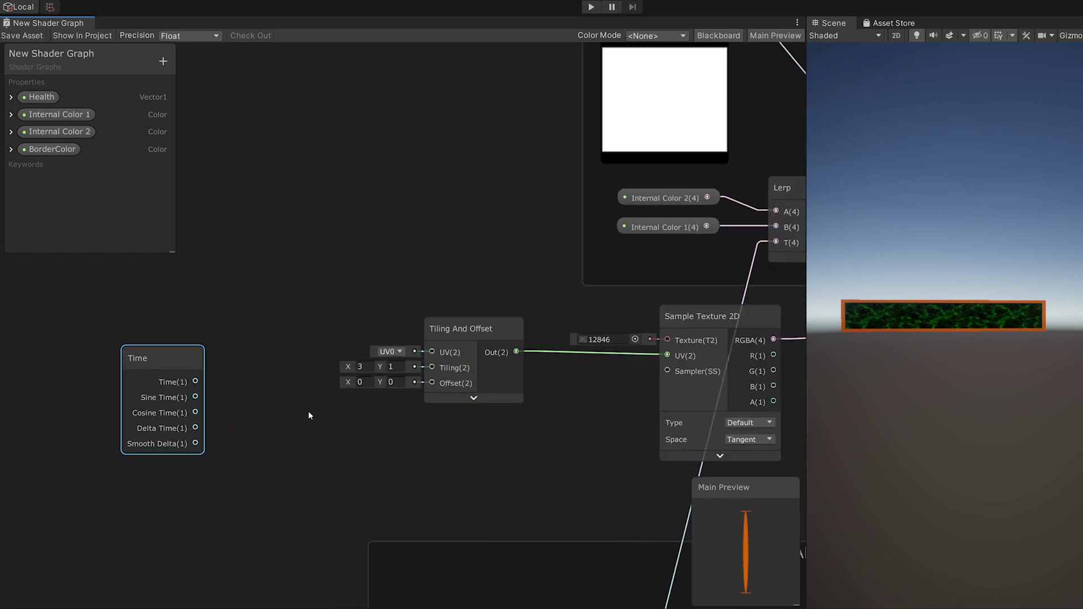
left_click_drag(196, 381, 433, 384)
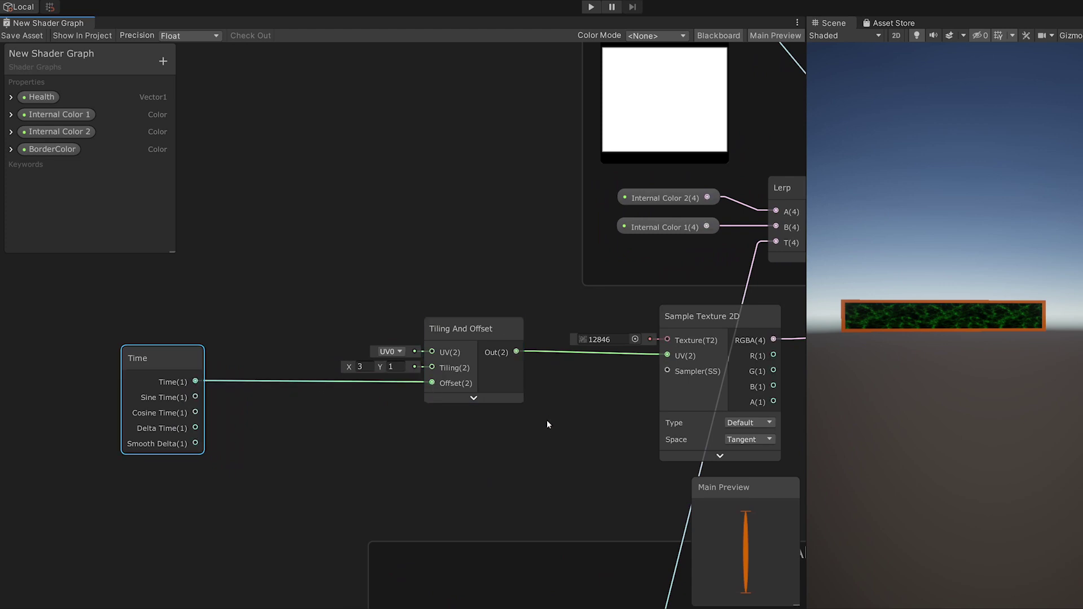
Step: Add a Vector 2 node between the Time and Tiling And Offset nodes and connect its output to the Offset input
scroll(547, 423, "down", 5)
middle_click_drag(547, 424, 408, 424)
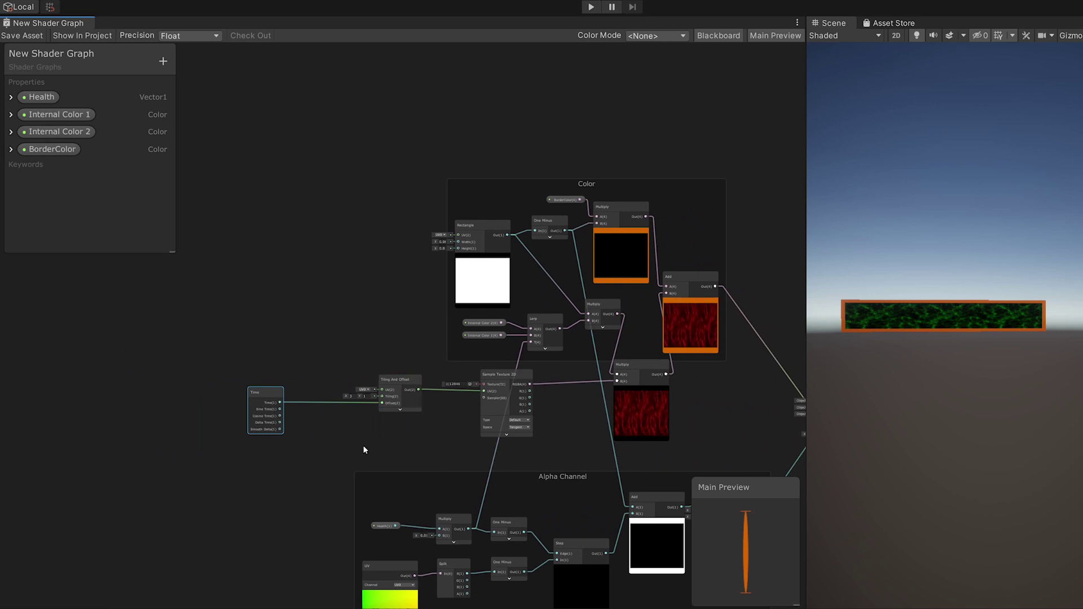
scroll(363, 445, "up", 4)
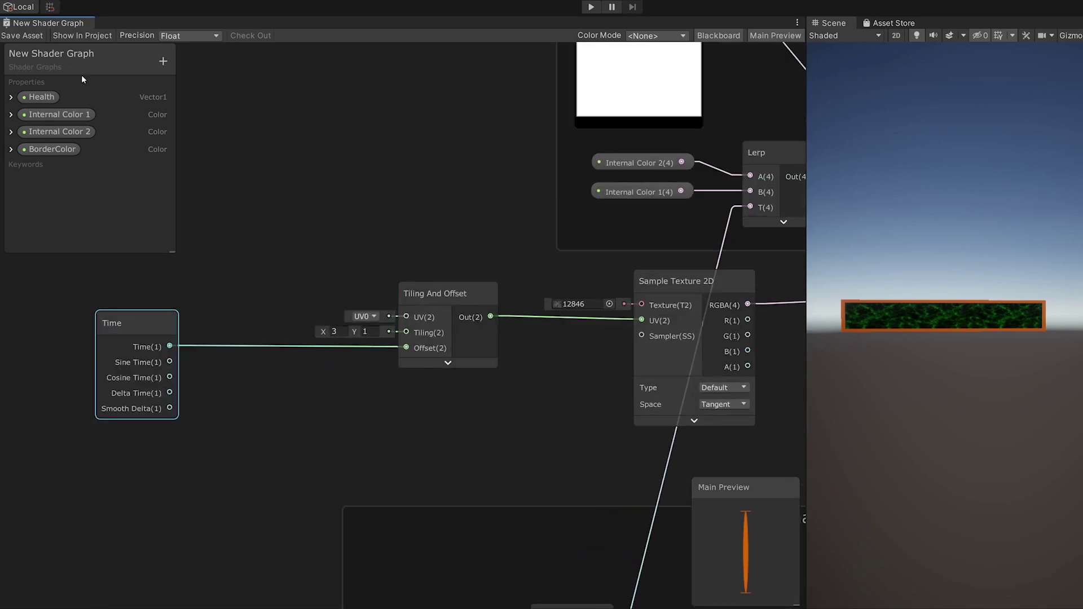
right_click(244, 308)
left_click(261, 317)
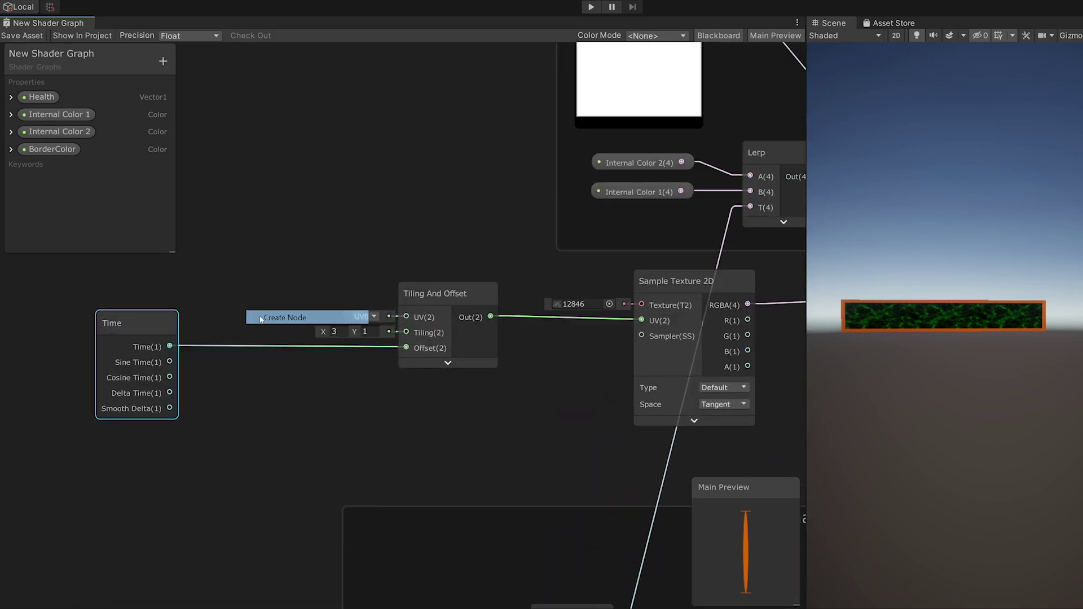
type("vector 2")
key("Return")
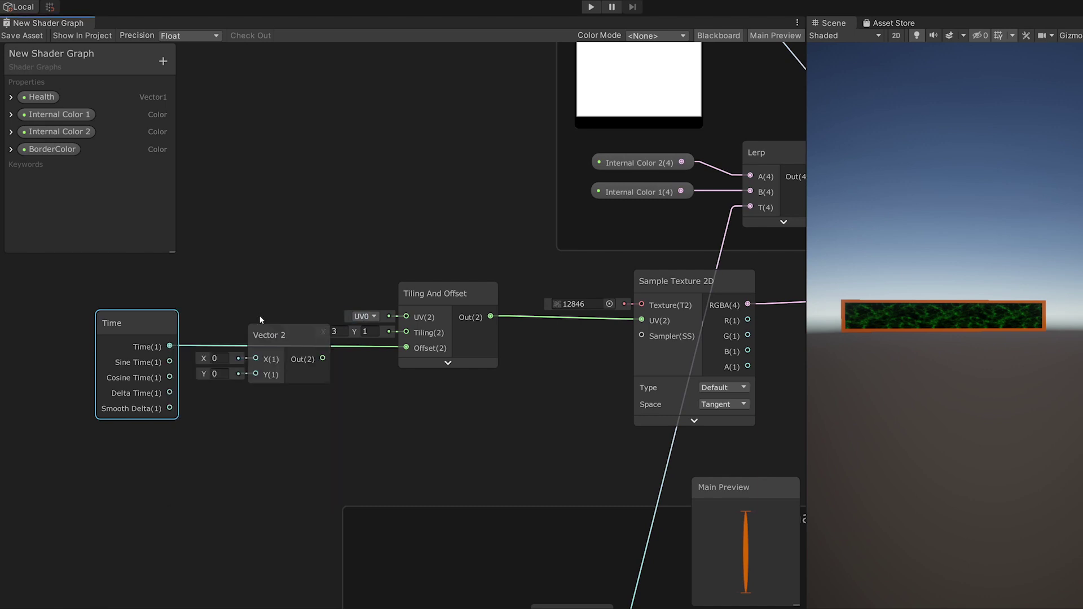
left_click_drag(324, 358, 406, 348)
left_click(309, 341)
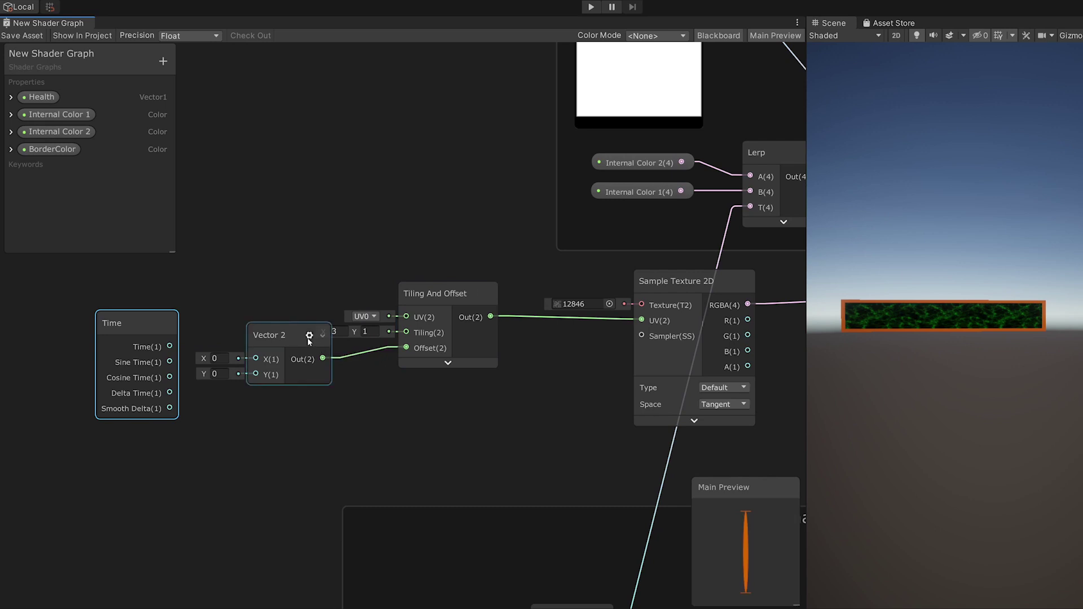
left_click_drag(276, 333, 306, 363)
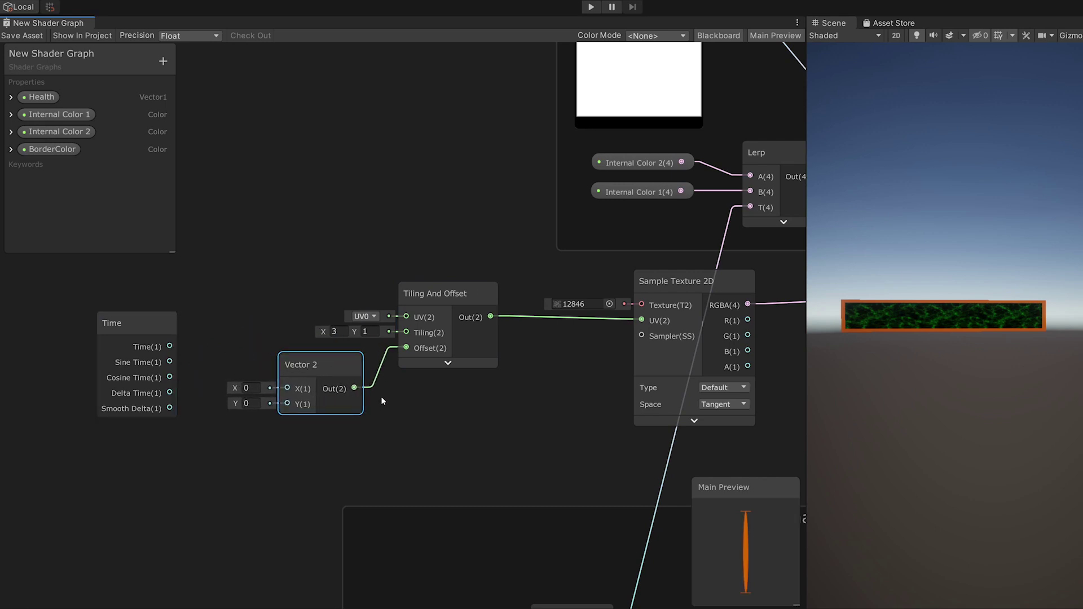
Step: Connect the Time node's Time output to the Vector 2 node's Y input and move the Time node farther from it
scroll(445, 427, "down", 3)
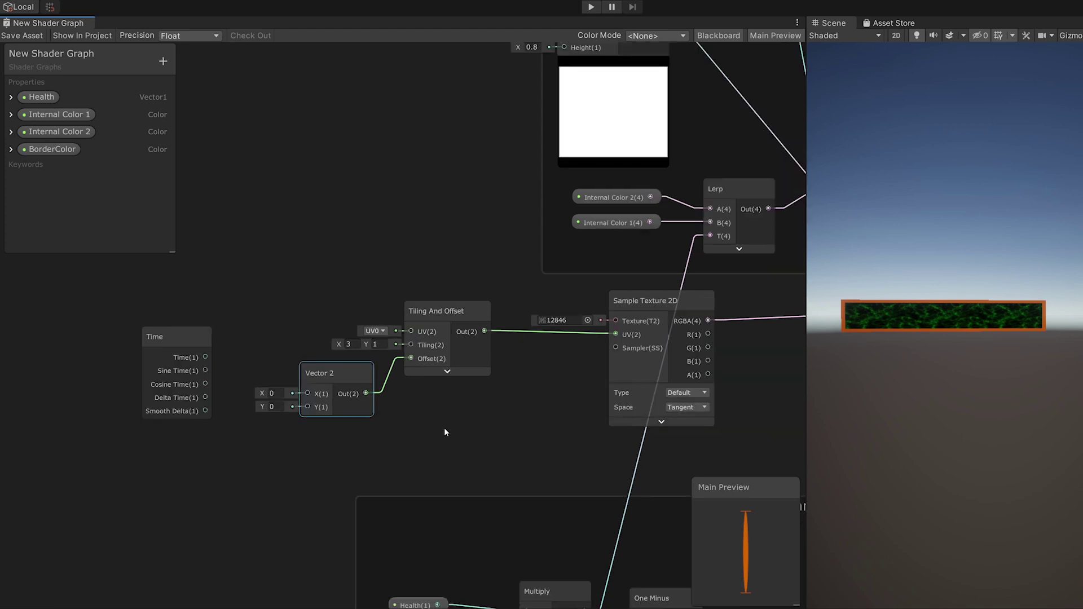
middle_click_drag(434, 427, 374, 421)
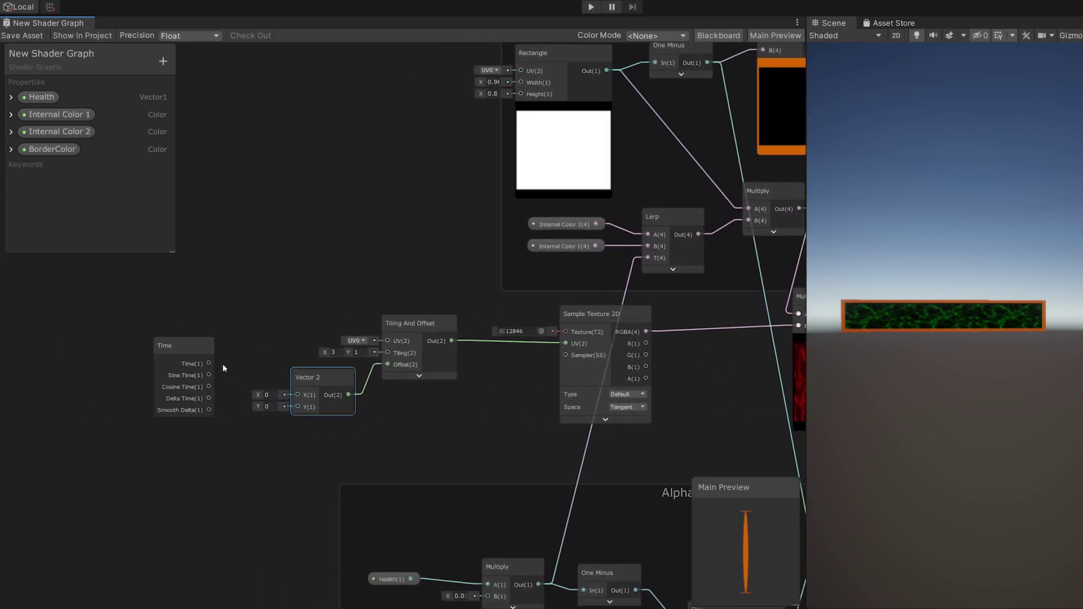
left_click_drag(210, 363, 296, 407)
middle_click_drag(286, 413, 163, 410)
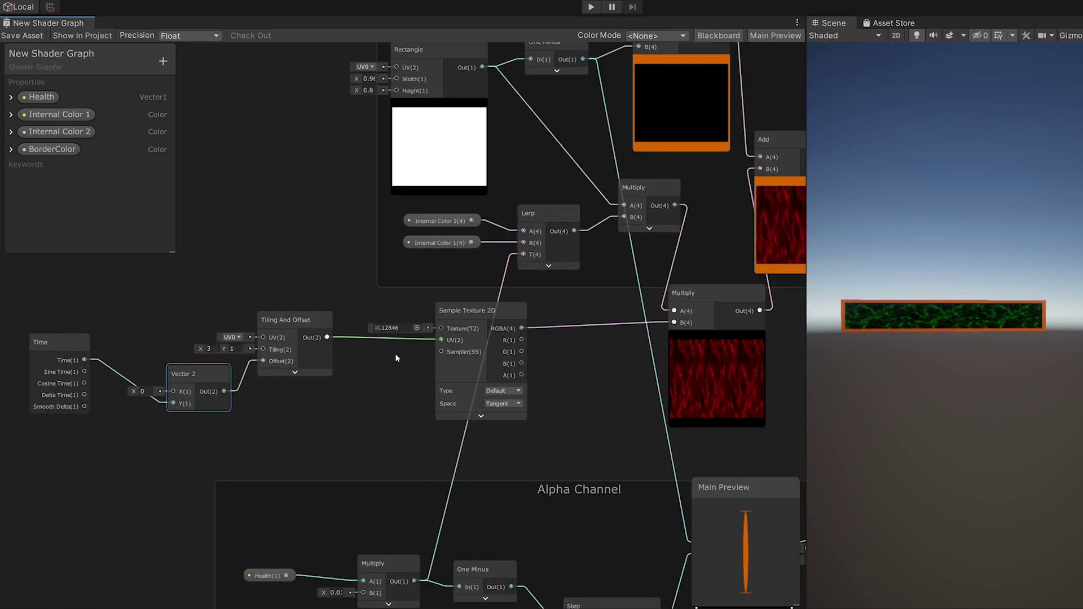
middle_click_drag(373, 362, 530, 384)
left_click_drag(215, 368, 164, 383)
Step: Create a Multiply node below the Vector 2 node
scroll(497, 432, "down", 3)
mouse_move(476, 434)
middle_mouse_down()
mouse_move(421, 425)
mouse_move(493, 434)
middle_mouse_up()
right_click(383, 442)
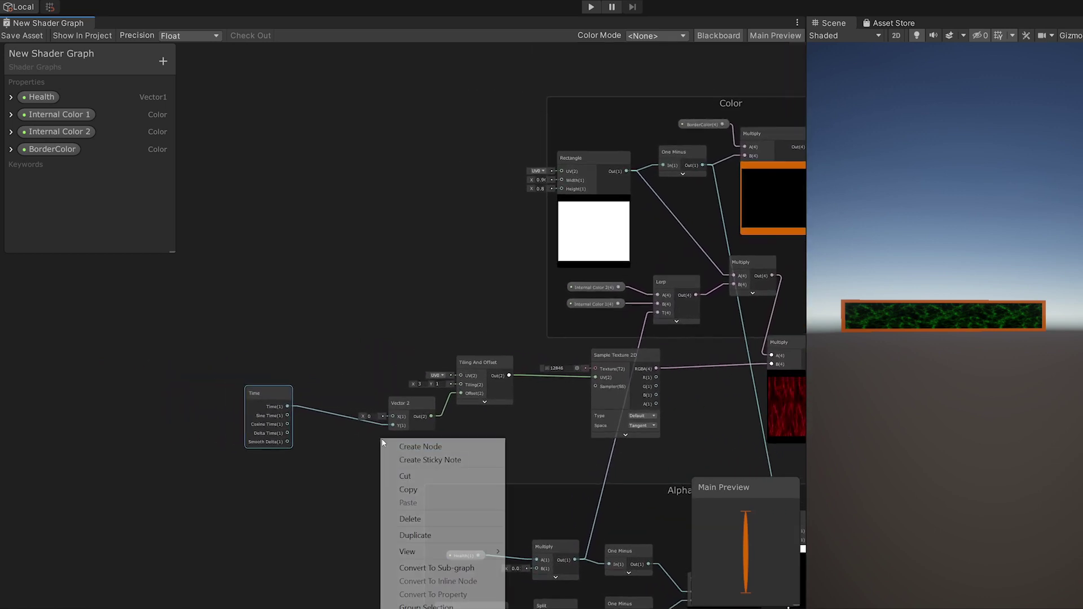
left_click(395, 445)
type("mulp")
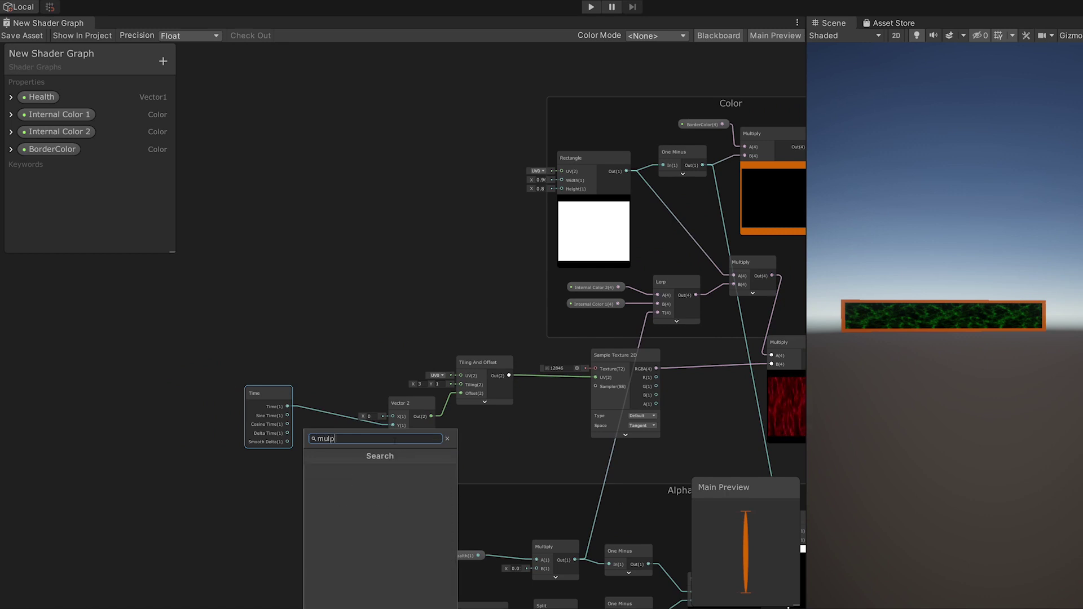
key("ctrl+a")
key("BackSpace")
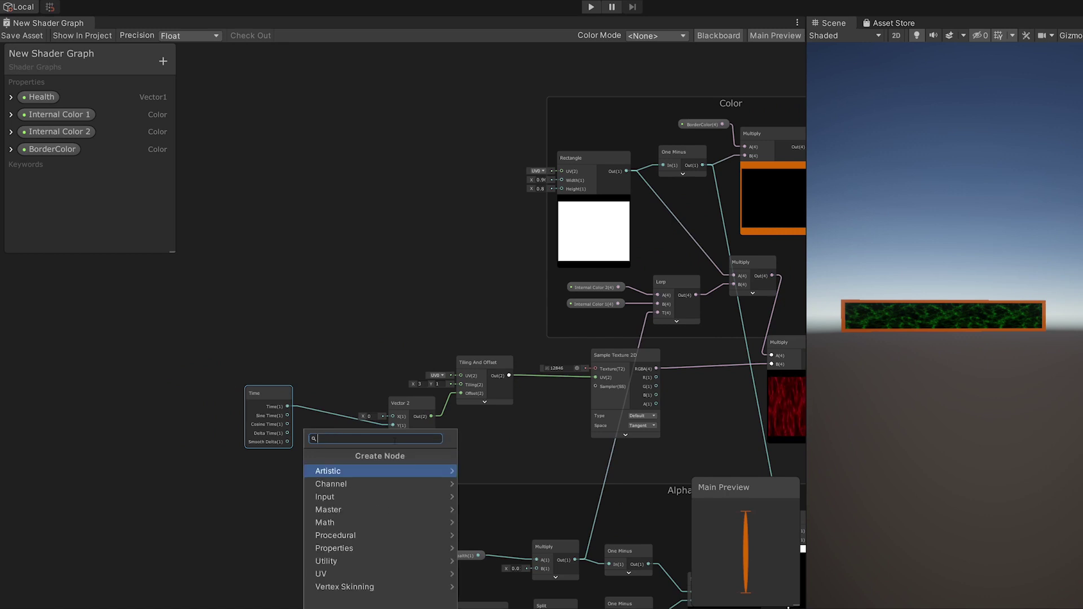
type("multiply")
key("Return")
scroll(435, 466, "up", 3)
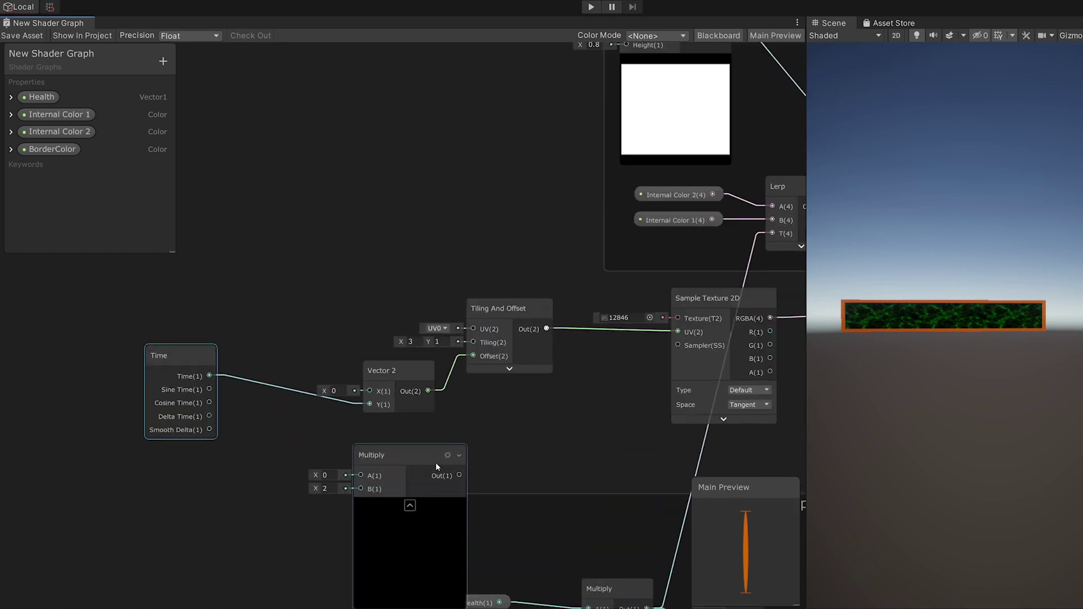
Step: Wire the Multiply node between the Time output and Vector 2's Y input, set its B value to 0.1, and save the graph
left_click_drag(436, 466, 316, 415)
left_click_drag(210, 375, 241, 424)
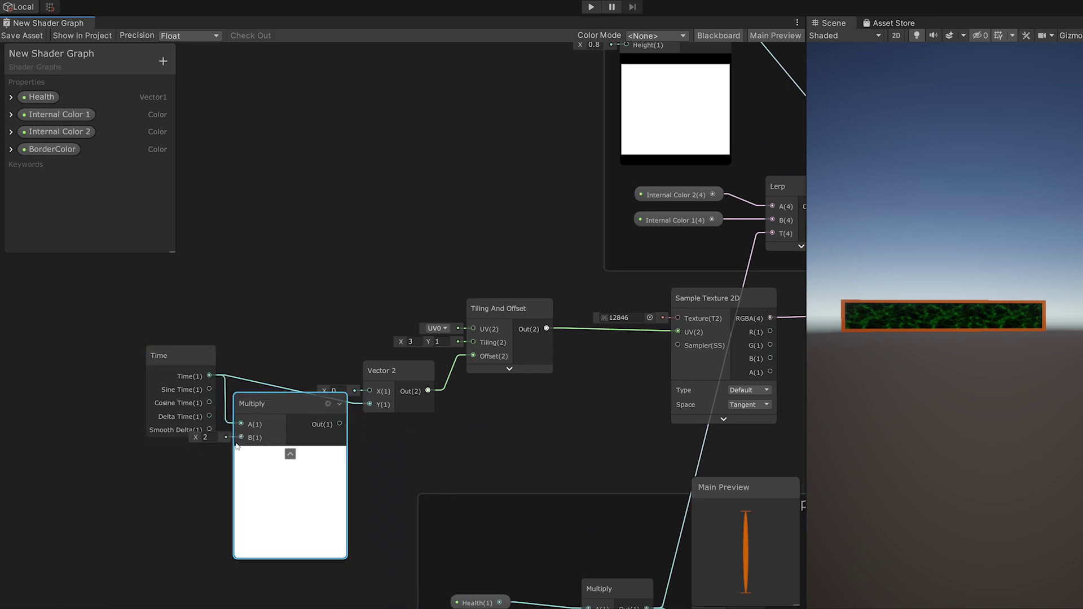
left_click(206, 437)
left_click_drag(339, 424, 382, 407)
scroll(383, 406, "down", 6)
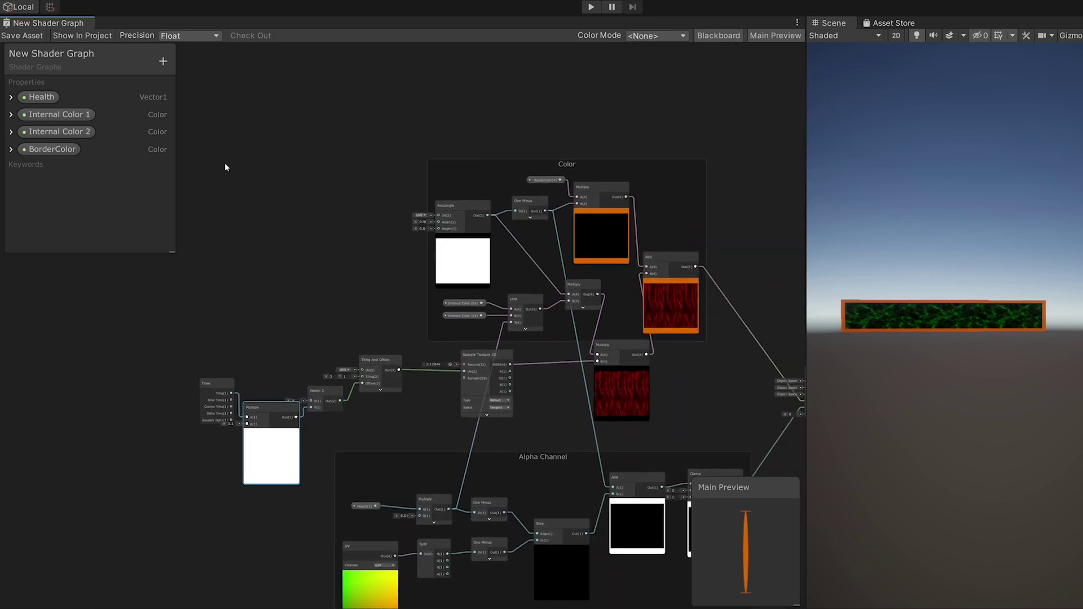
left_click(22, 36)
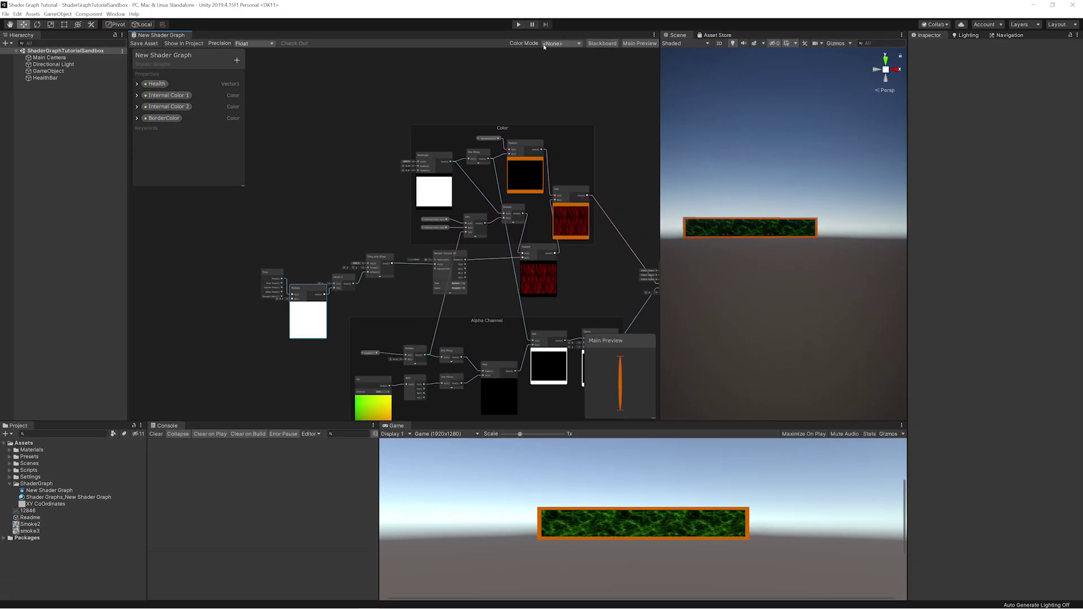
Step: Run the scene with the Game view scaled to 1.69x to check the smoke scrolling on the health bar, and stop it
left_click(518, 24)
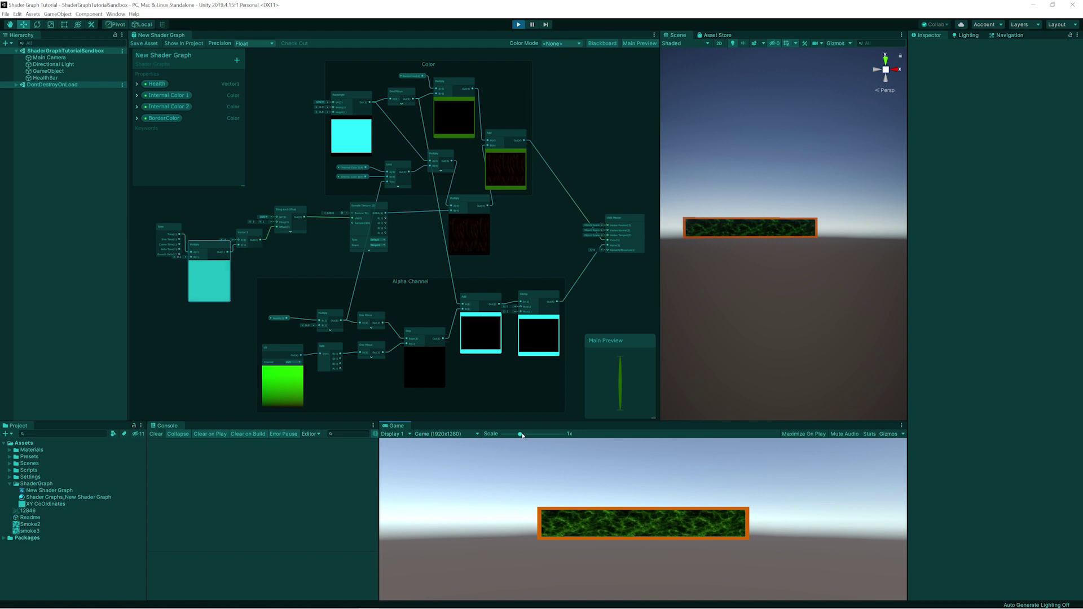
left_click_drag(521, 435, 531, 435)
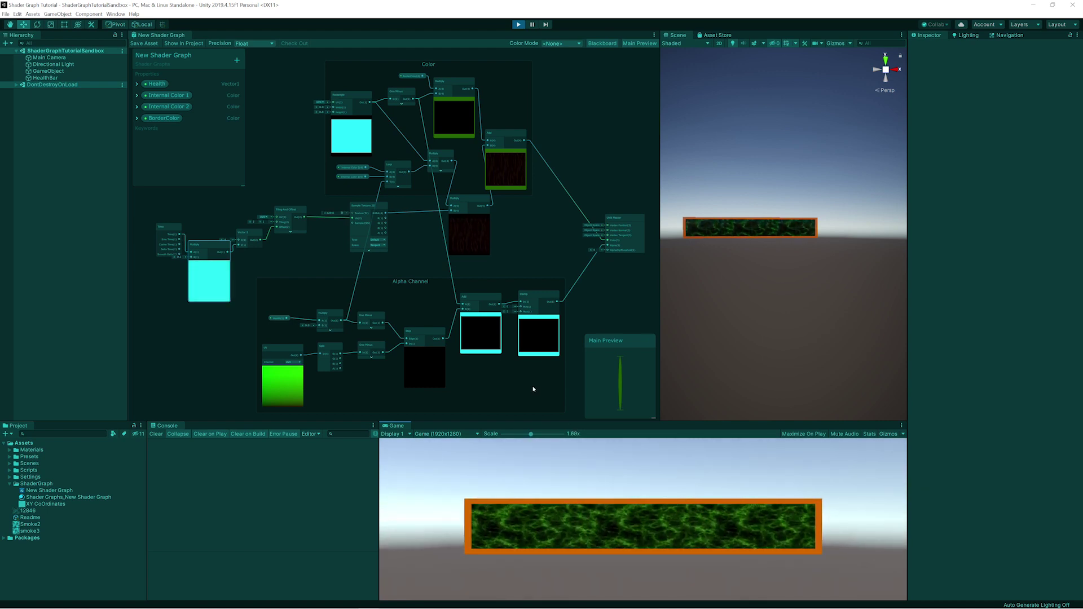
key("ctrl+p")
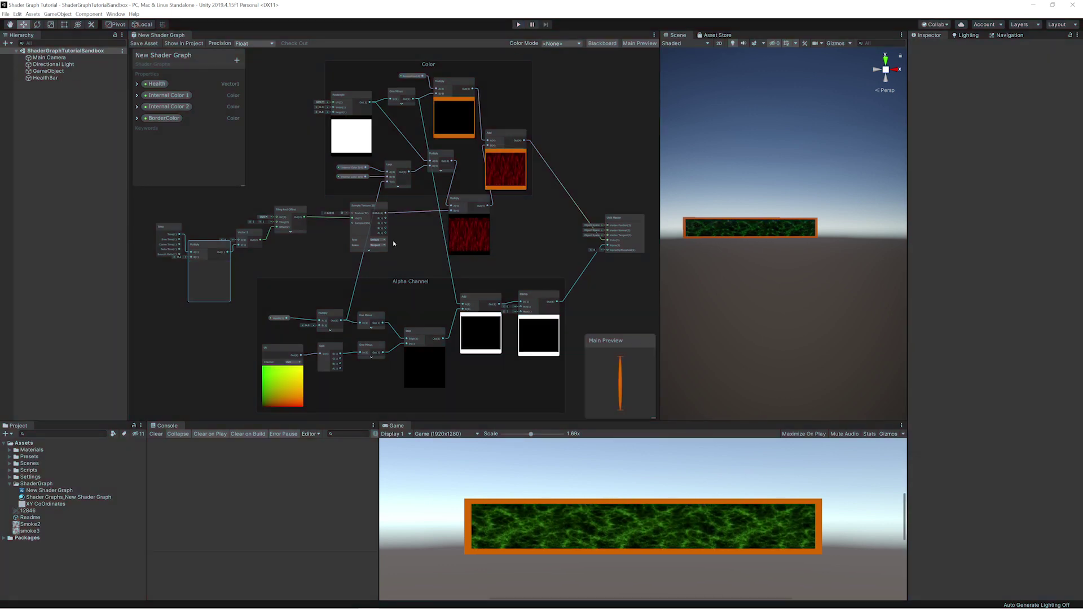
Step: Rearrange the Time, Multiply, Vector 2 and Tiling And Offset nodes into a spaced-out row
middle_click_drag(302, 266, 430, 278)
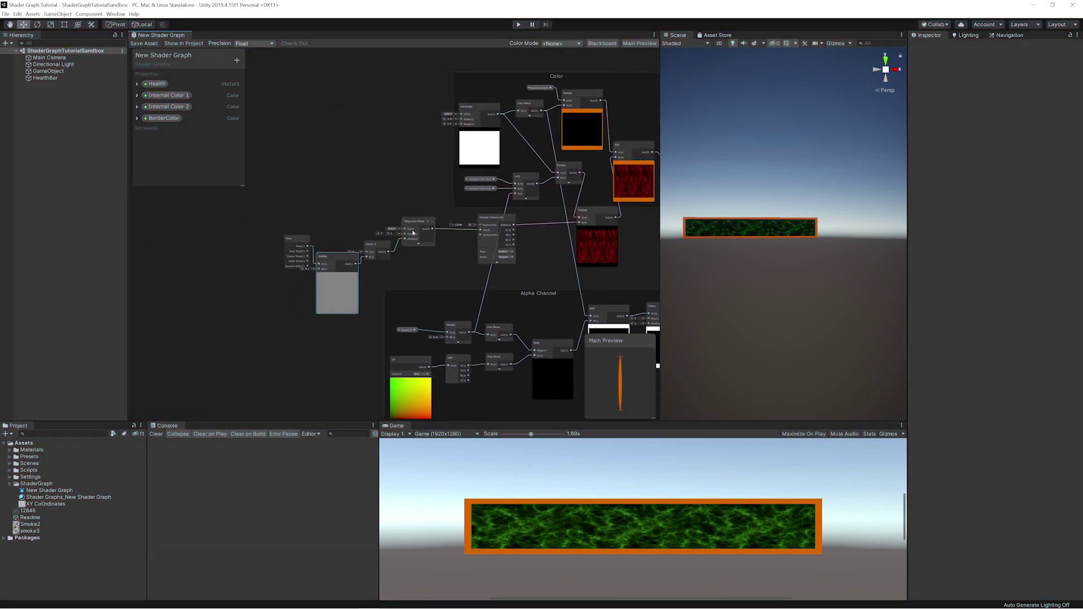
left_click_drag(412, 233, 350, 244)
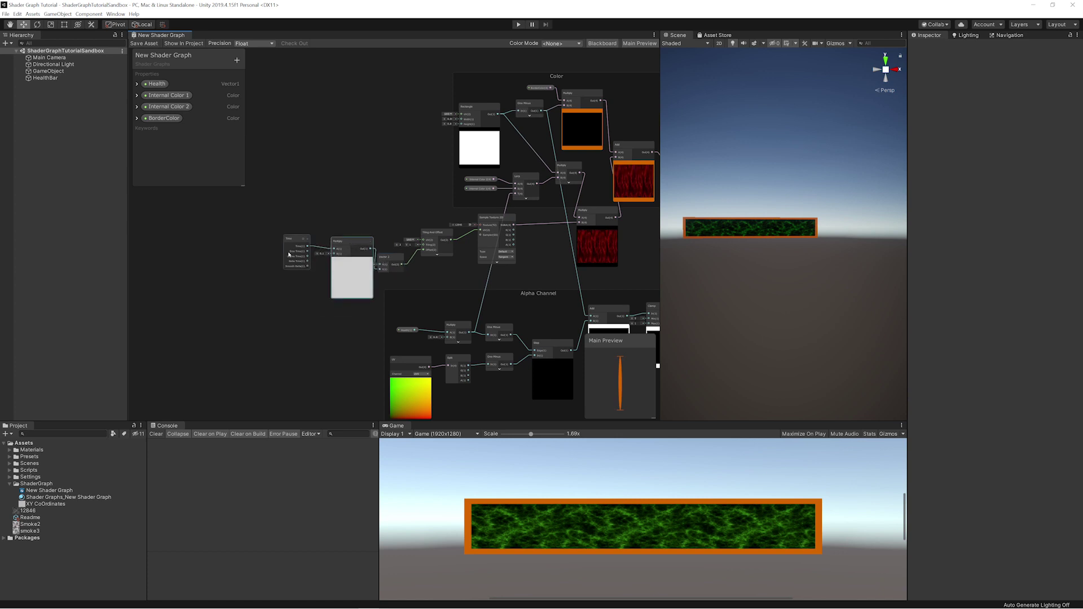
scroll(291, 256, "up", 5)
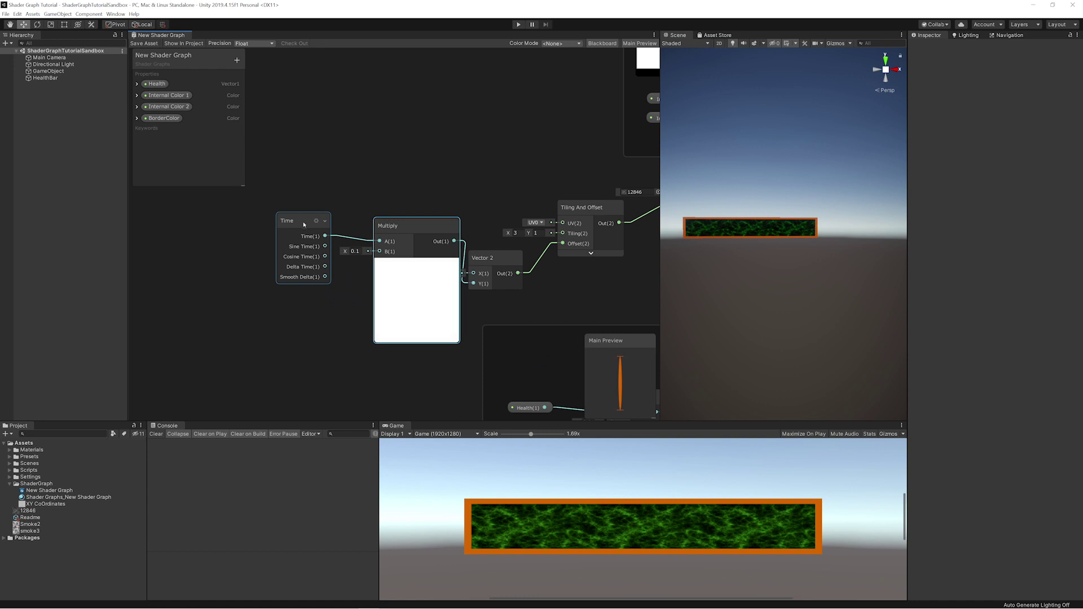
left_click_drag(304, 224, 277, 234)
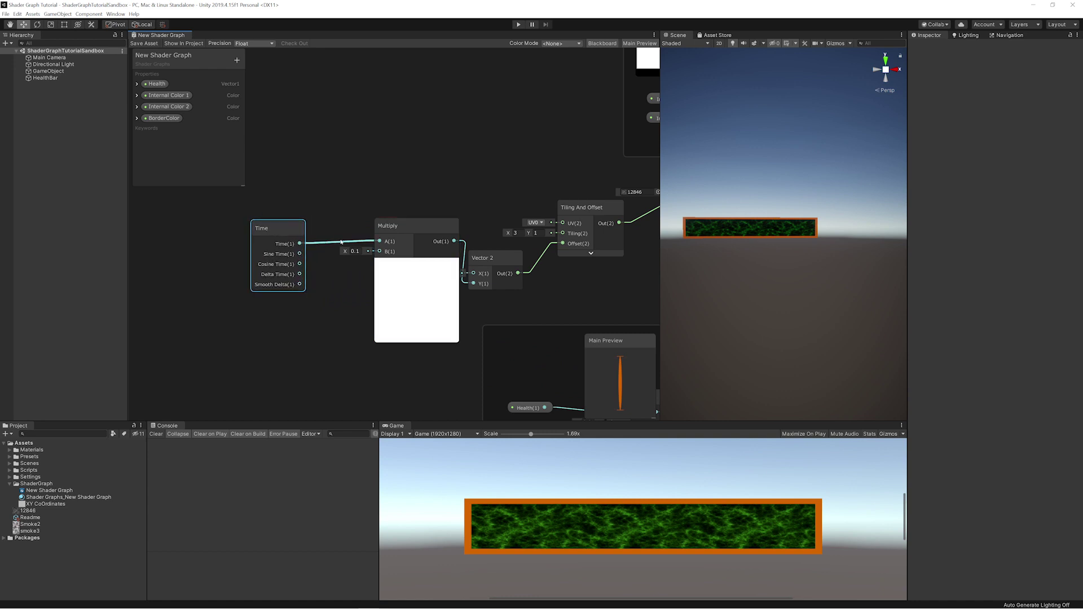
Step: Open the online documentation page for the Time node
left_click(291, 229)
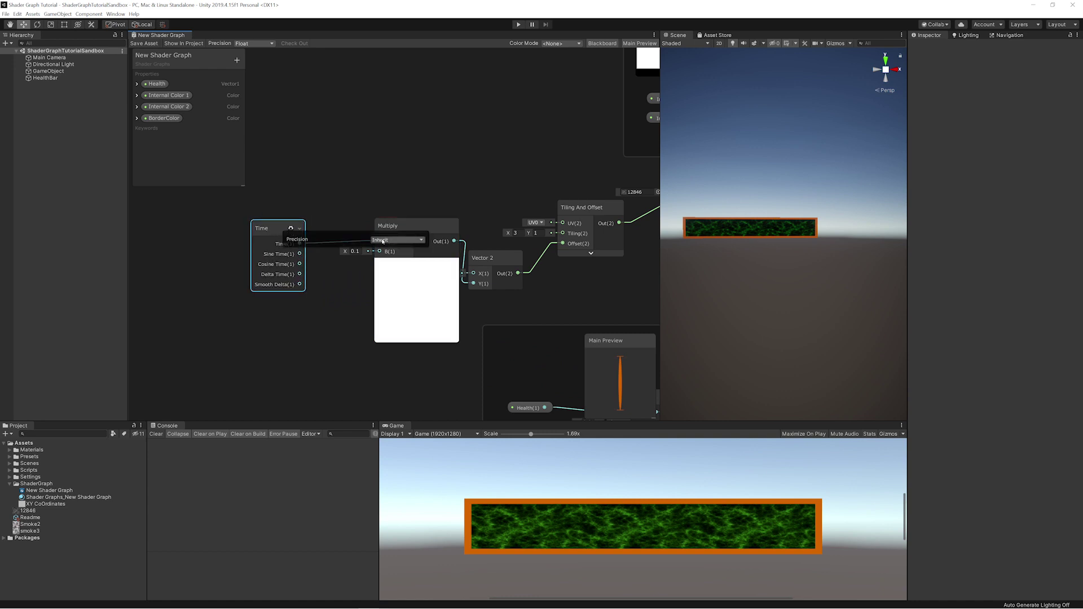
right_click(278, 231)
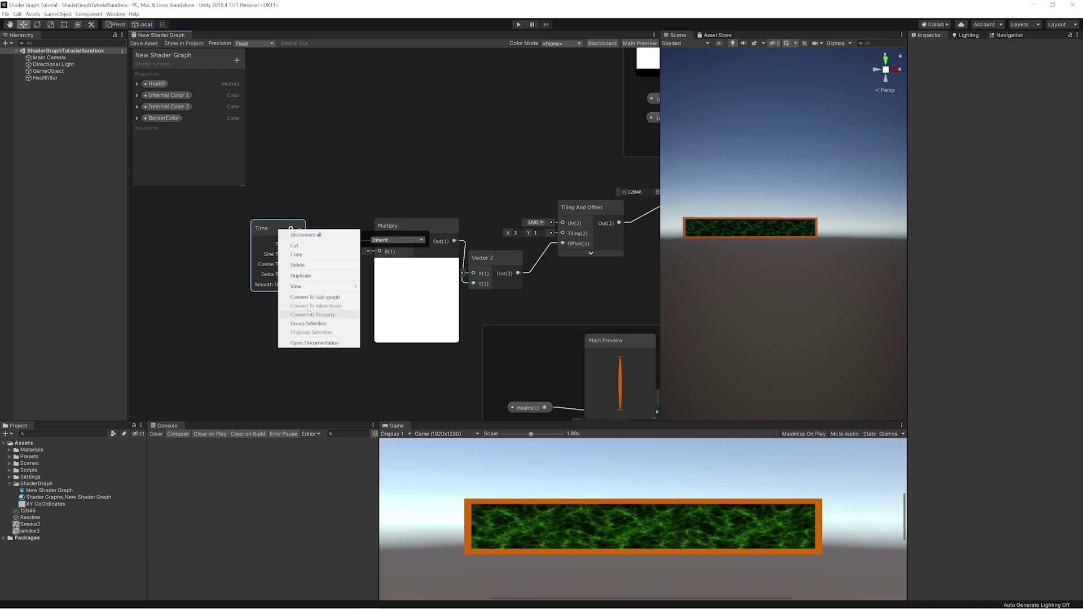
left_click(319, 342)
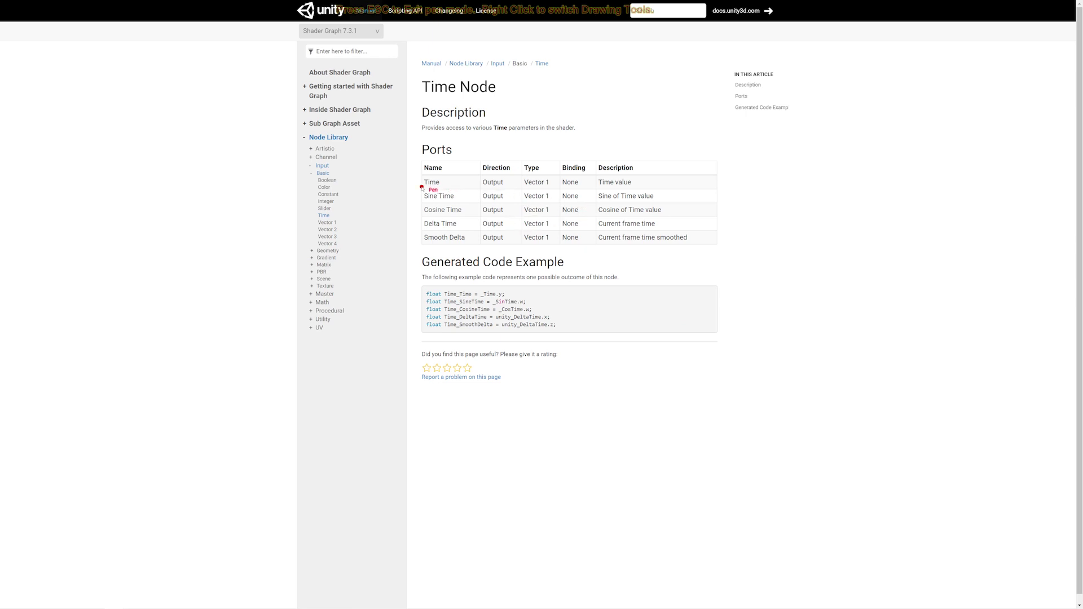
Step: Examine the Ports table for the Time, Delta Time, Sine Time and Cosine Time outputs, underlining the relevant rows
left_click_drag(415, 187, 569, 190)
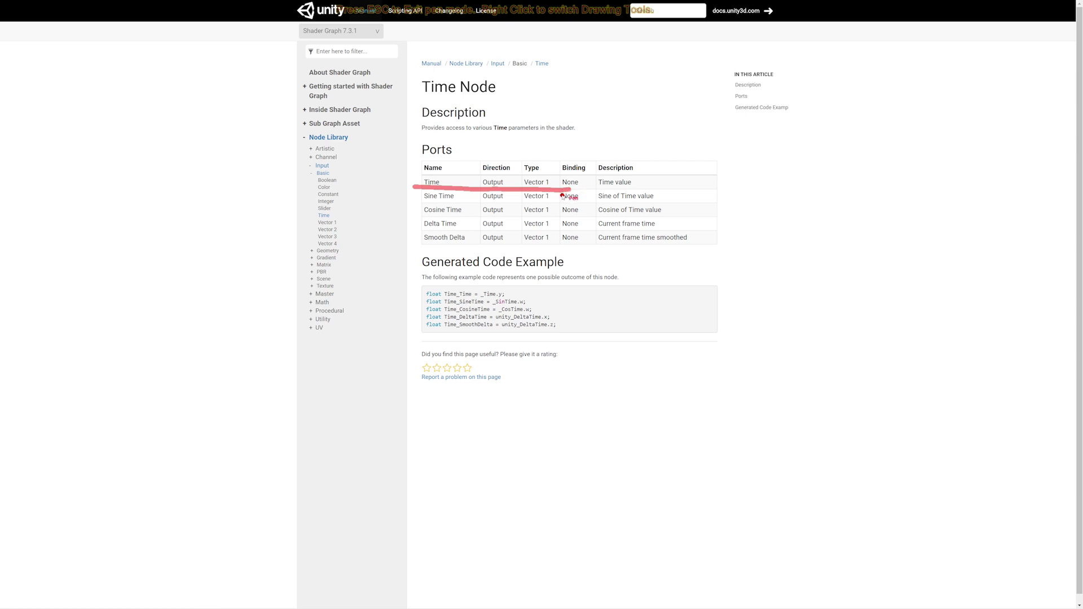
key("Escape")
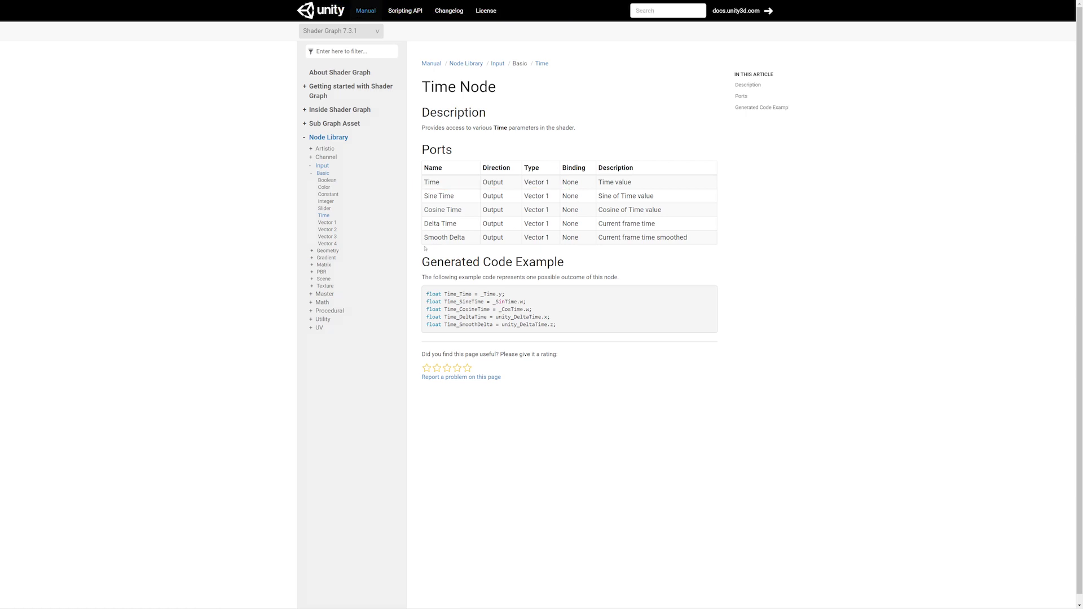
key("ctrl+shift+d")
left_click_drag(417, 228, 558, 227)
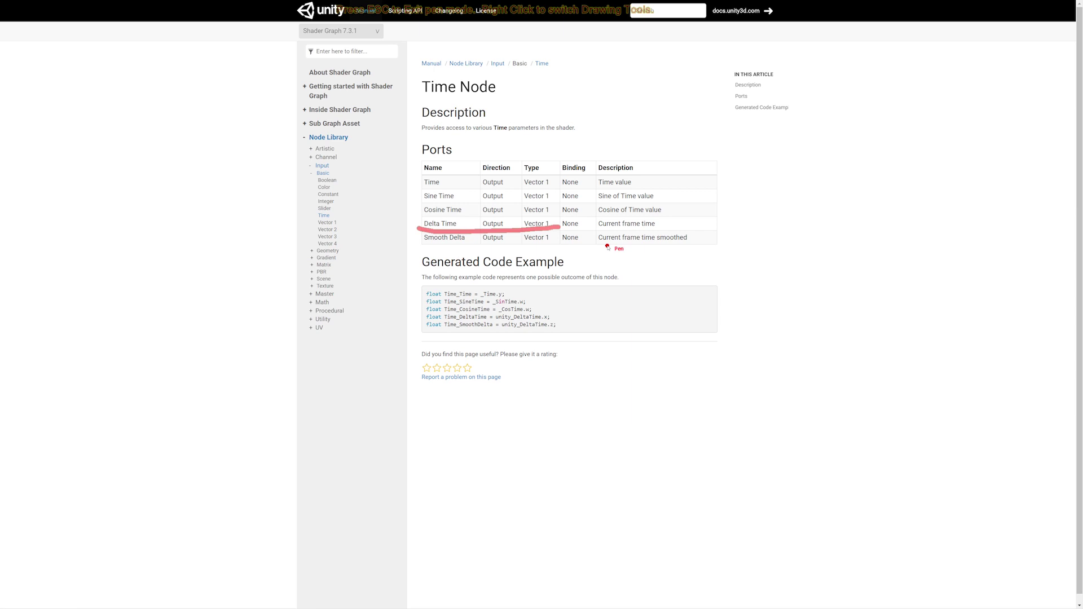
key("Escape")
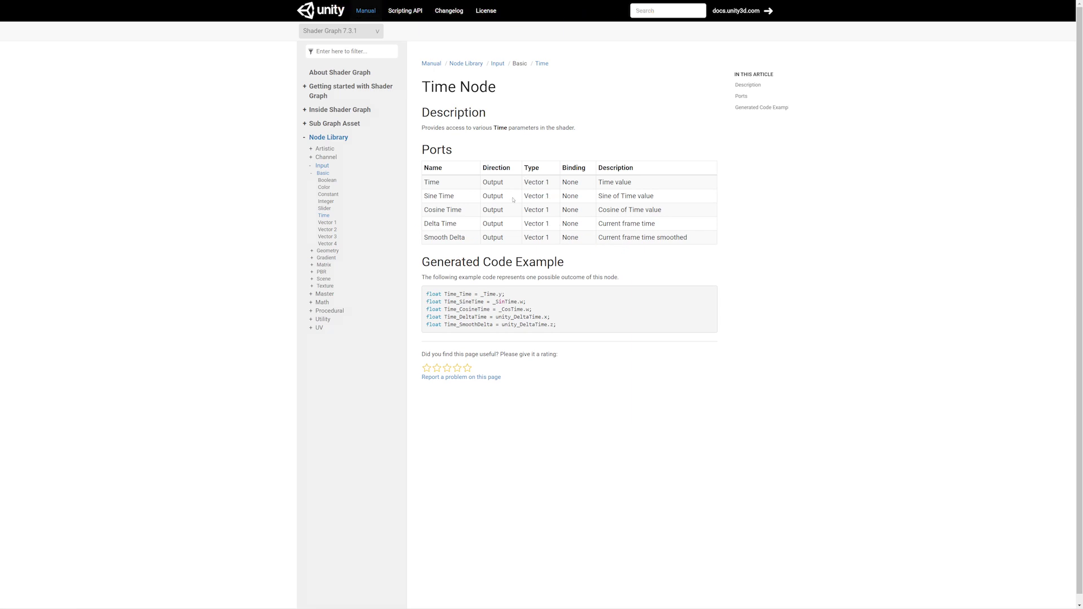
key("ctrl+F8")
left_click_drag(580, 202, 660, 203)
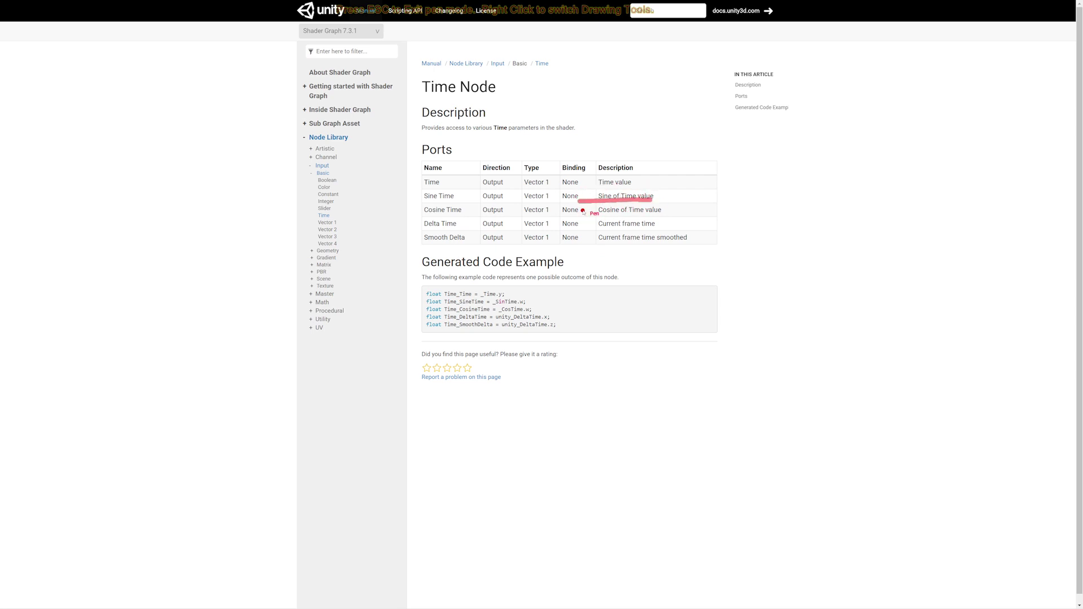
key("Escape")
key("ctrl+F8")
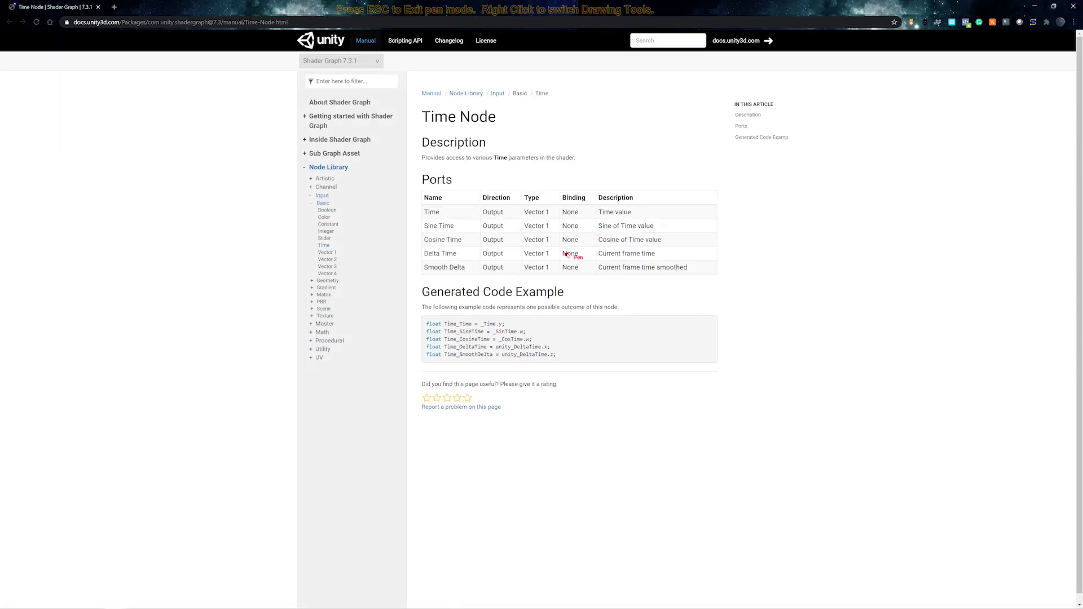
left_click_drag(579, 245, 779, 262)
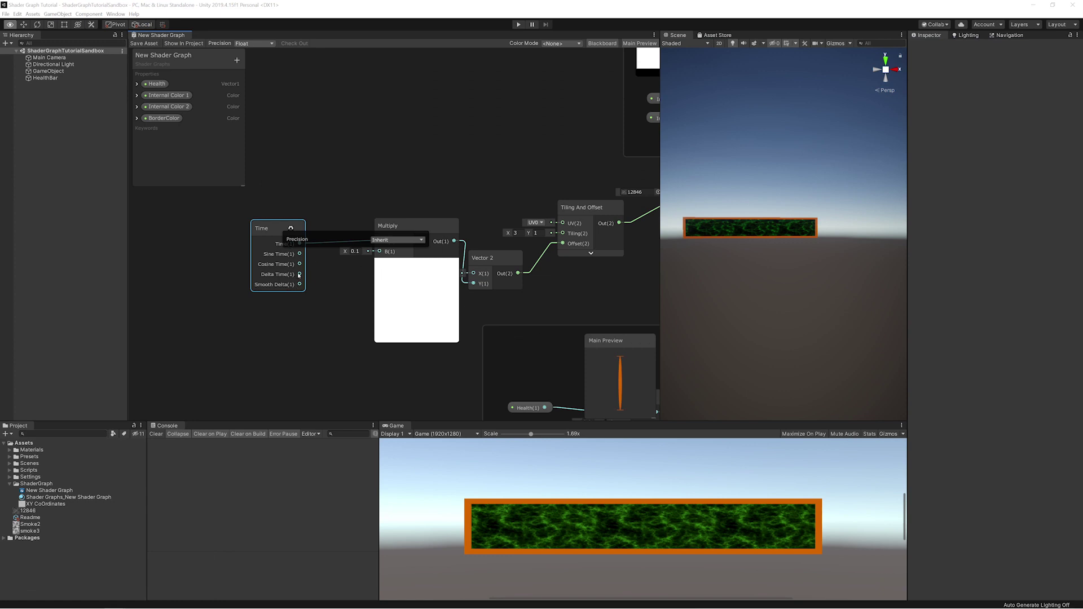
Step: Return to Unity, connect the Time node's Delta Time output to the Multiply node's A input, and close the node's precision setting
left_click_drag(299, 275, 378, 241)
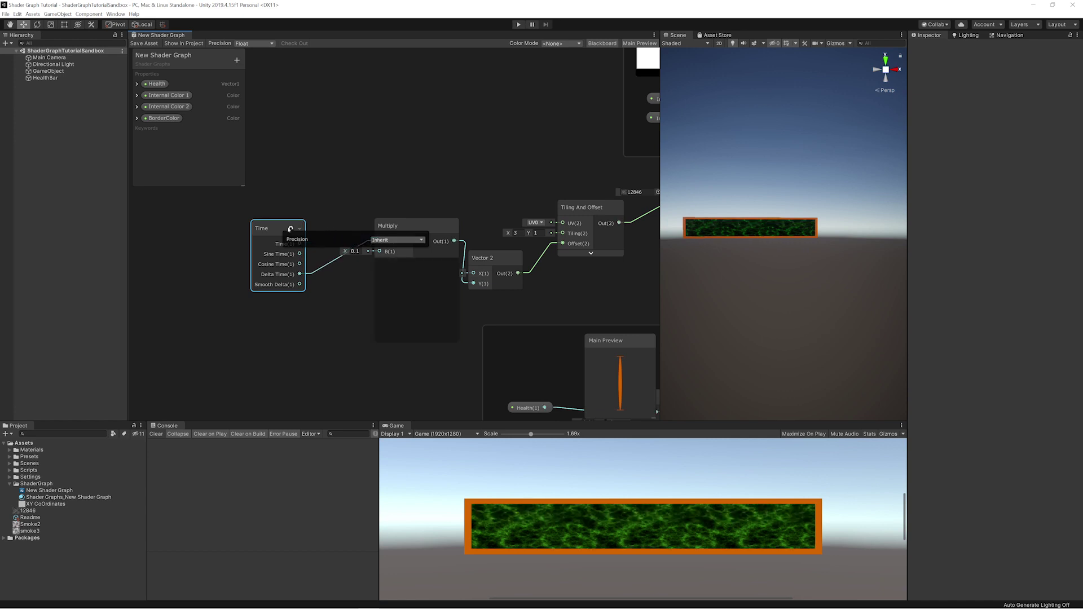
left_click(561, 295)
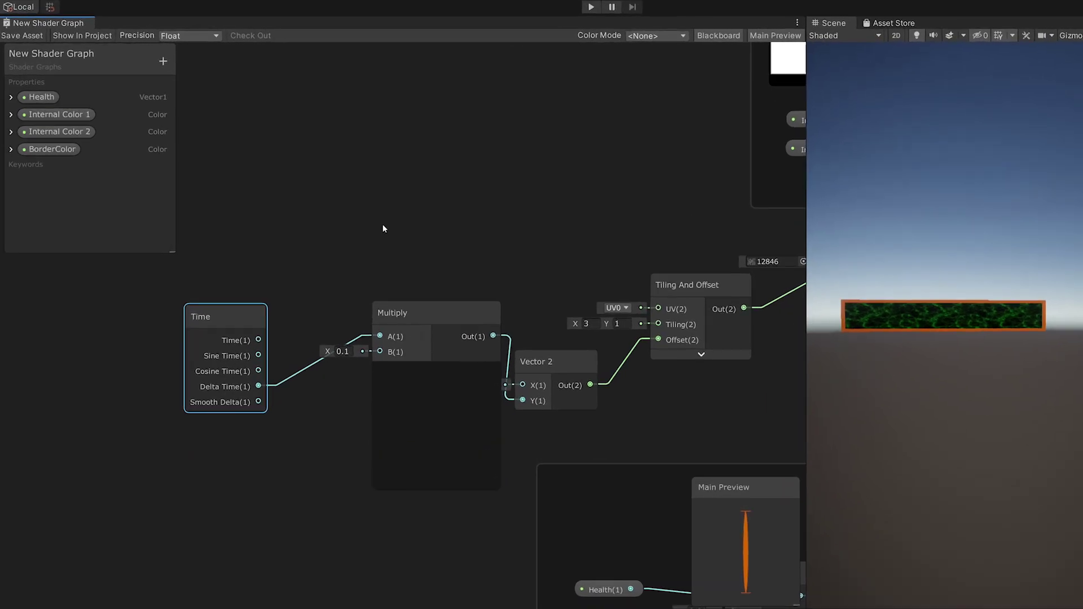
Step: Set the B input of the Multiply node fed by the Time node to 1
scroll(382, 227, "down", 2)
middle_click_drag(382, 227, 234, 271)
scroll(222, 236, "down", 2)
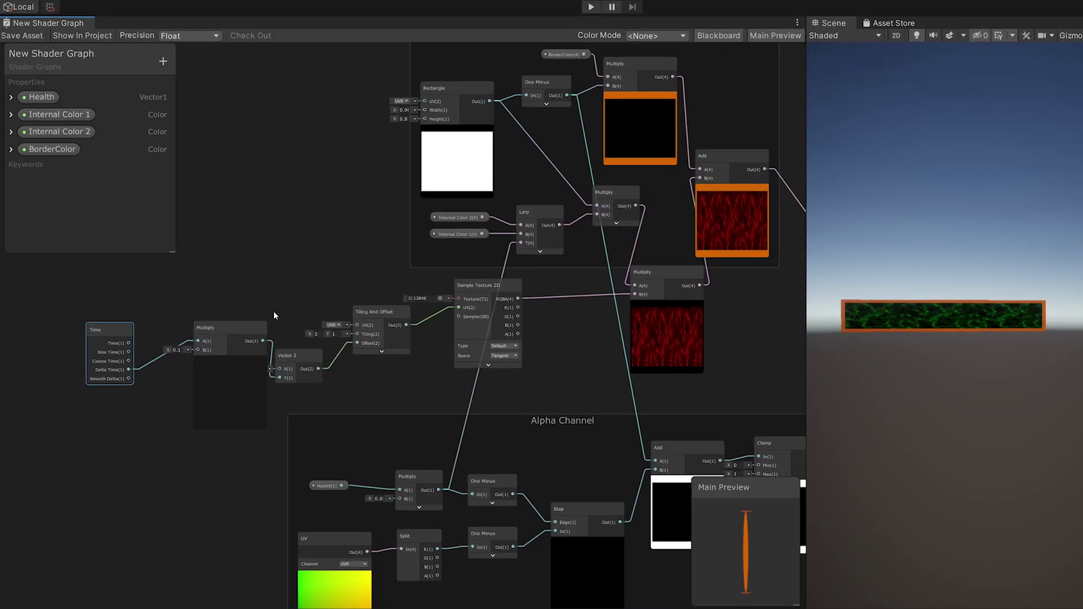
left_click(176, 350)
type("1")
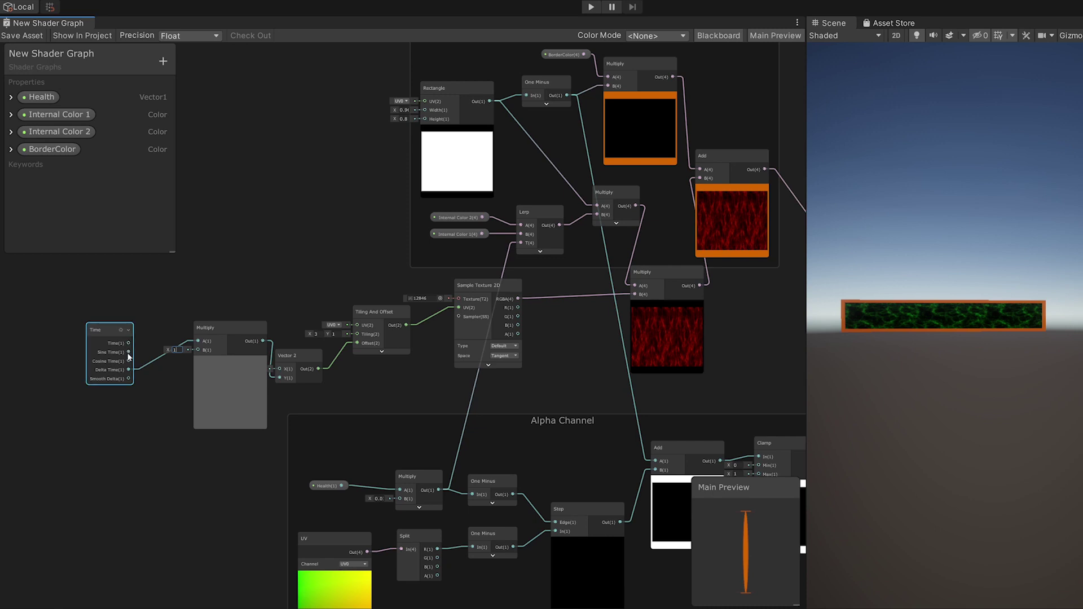
Step: Connect the Time node's Sine Time output to the Multiply node's A input and circle the Multiply preview for inspection
left_click_drag(129, 353, 198, 342)
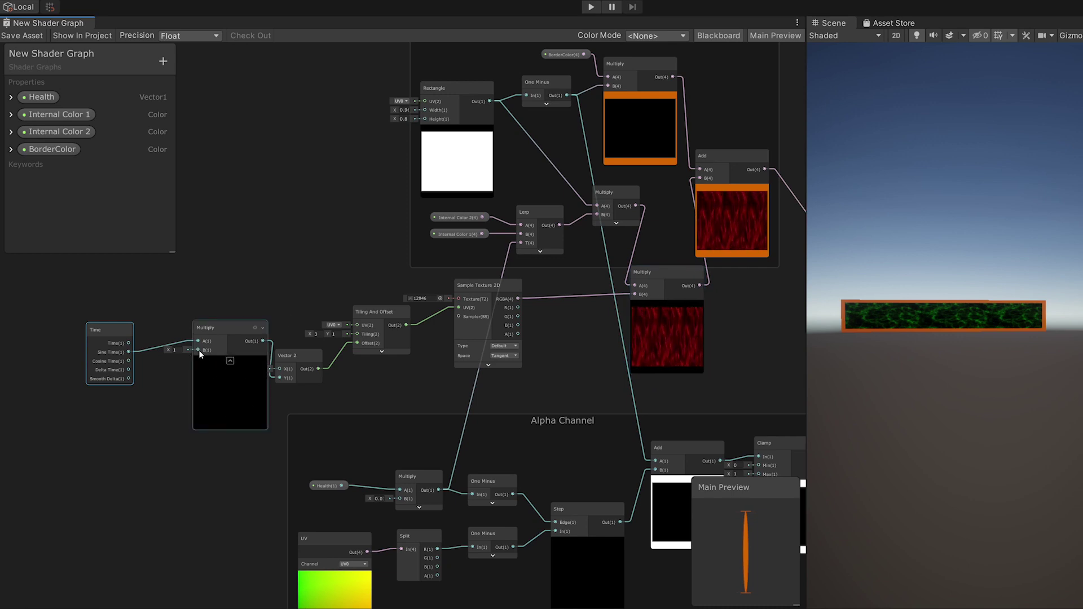
mouse_move(240, 299)
left_mouse_down()
mouse_move(155, 337)
mouse_move(294, 403)
mouse_move(265, 303)
left_mouse_up()
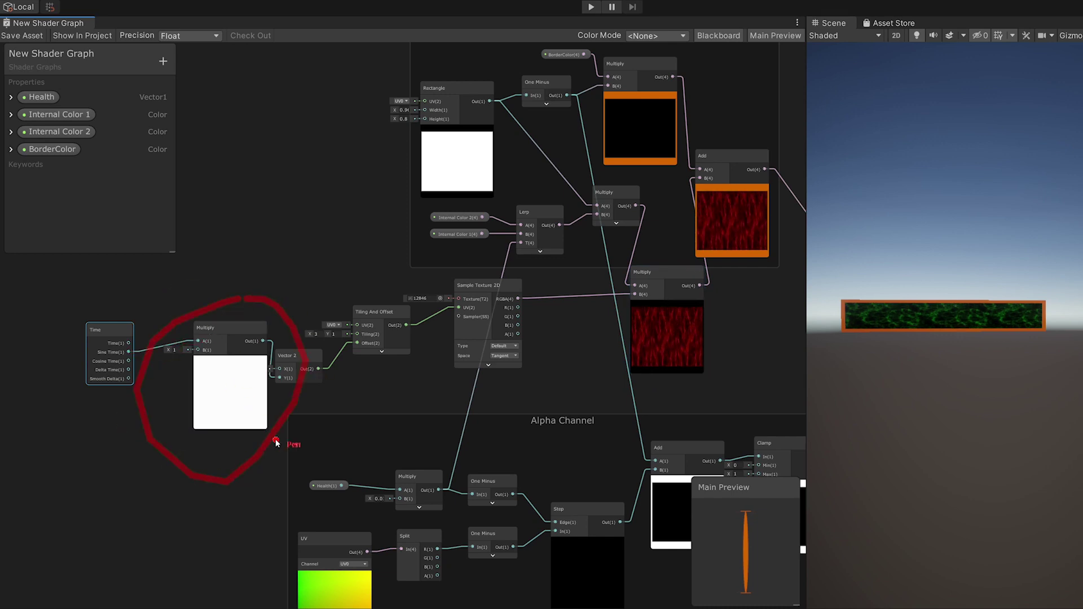
key("Escape")
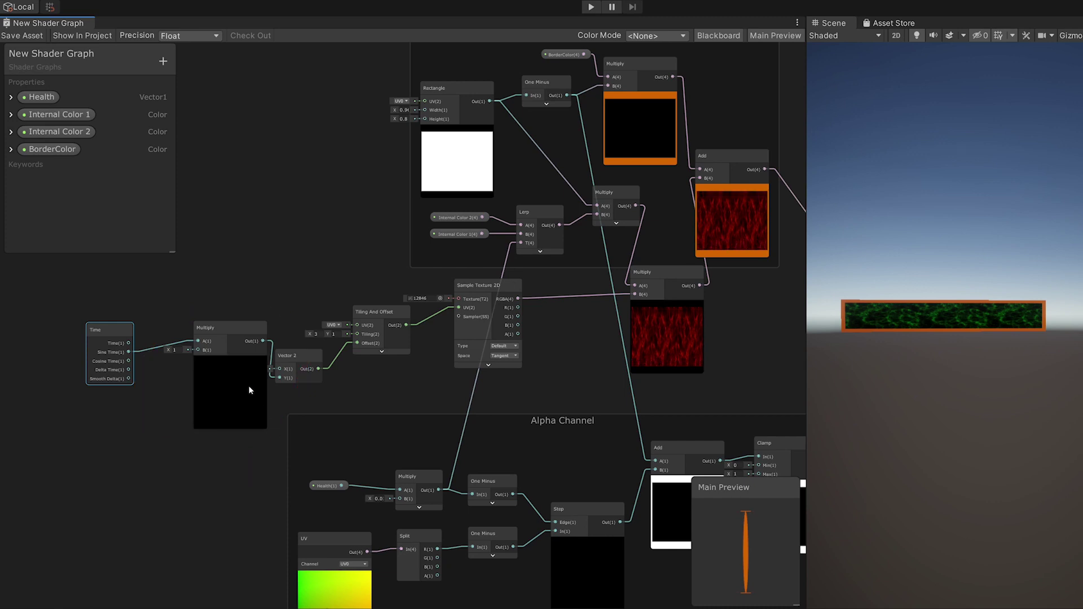
left_click(169, 401)
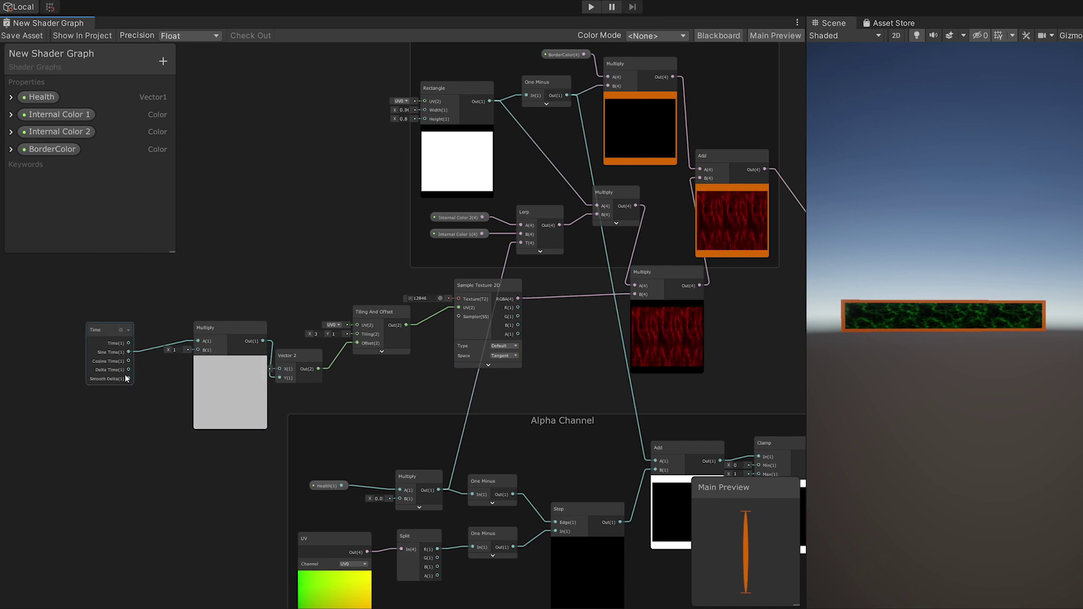
Step: Reconnect the Time node's Delta Time output to the Multiply node's A input, run the scene in Play mode, and stop it
left_click_drag(128, 370, 199, 343)
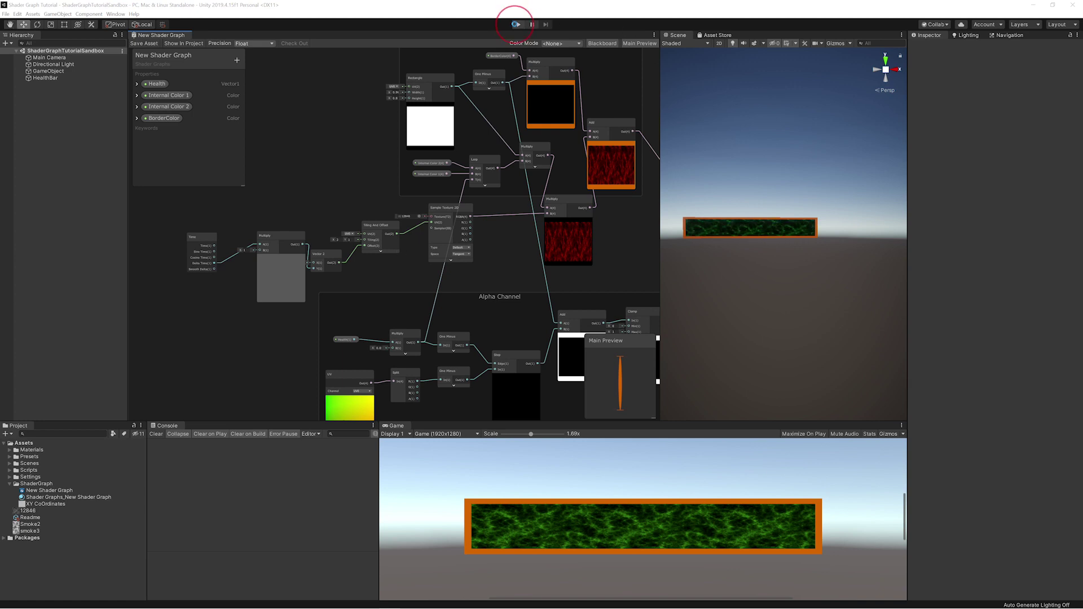
left_click(517, 25)
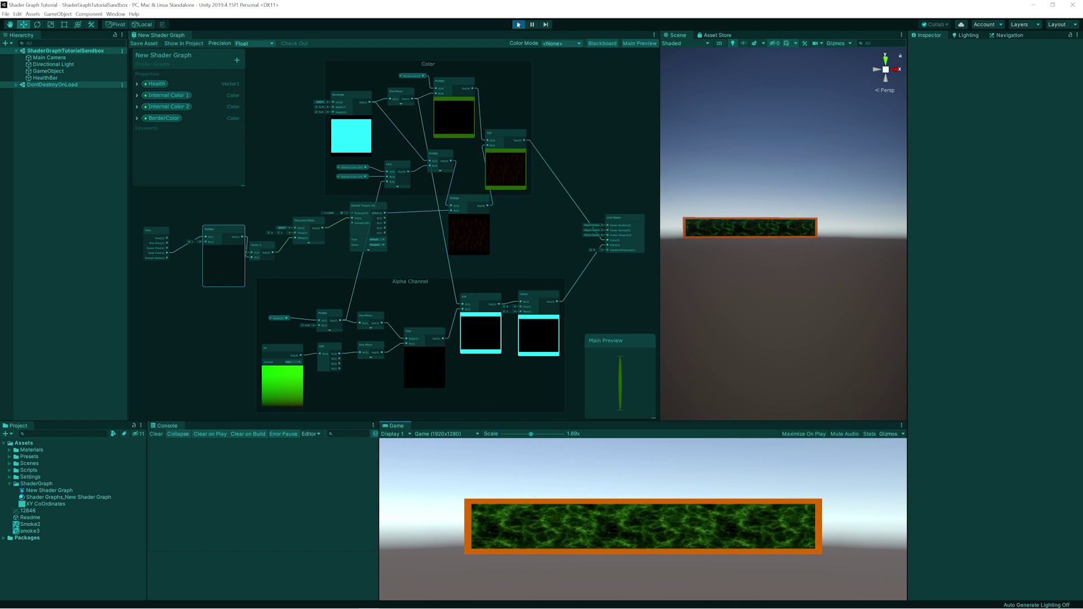
left_click(518, 24)
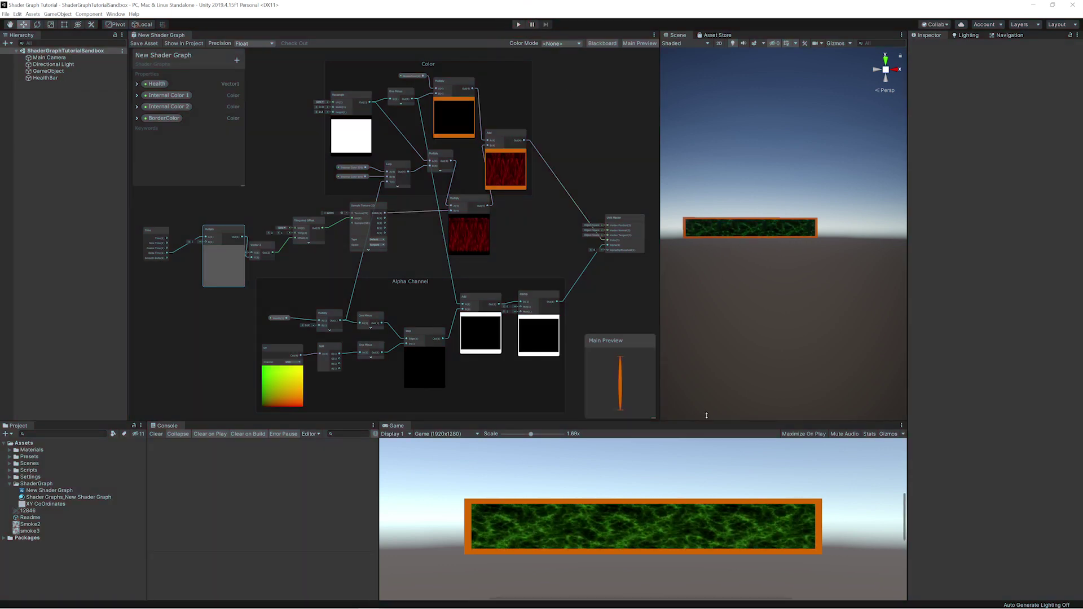